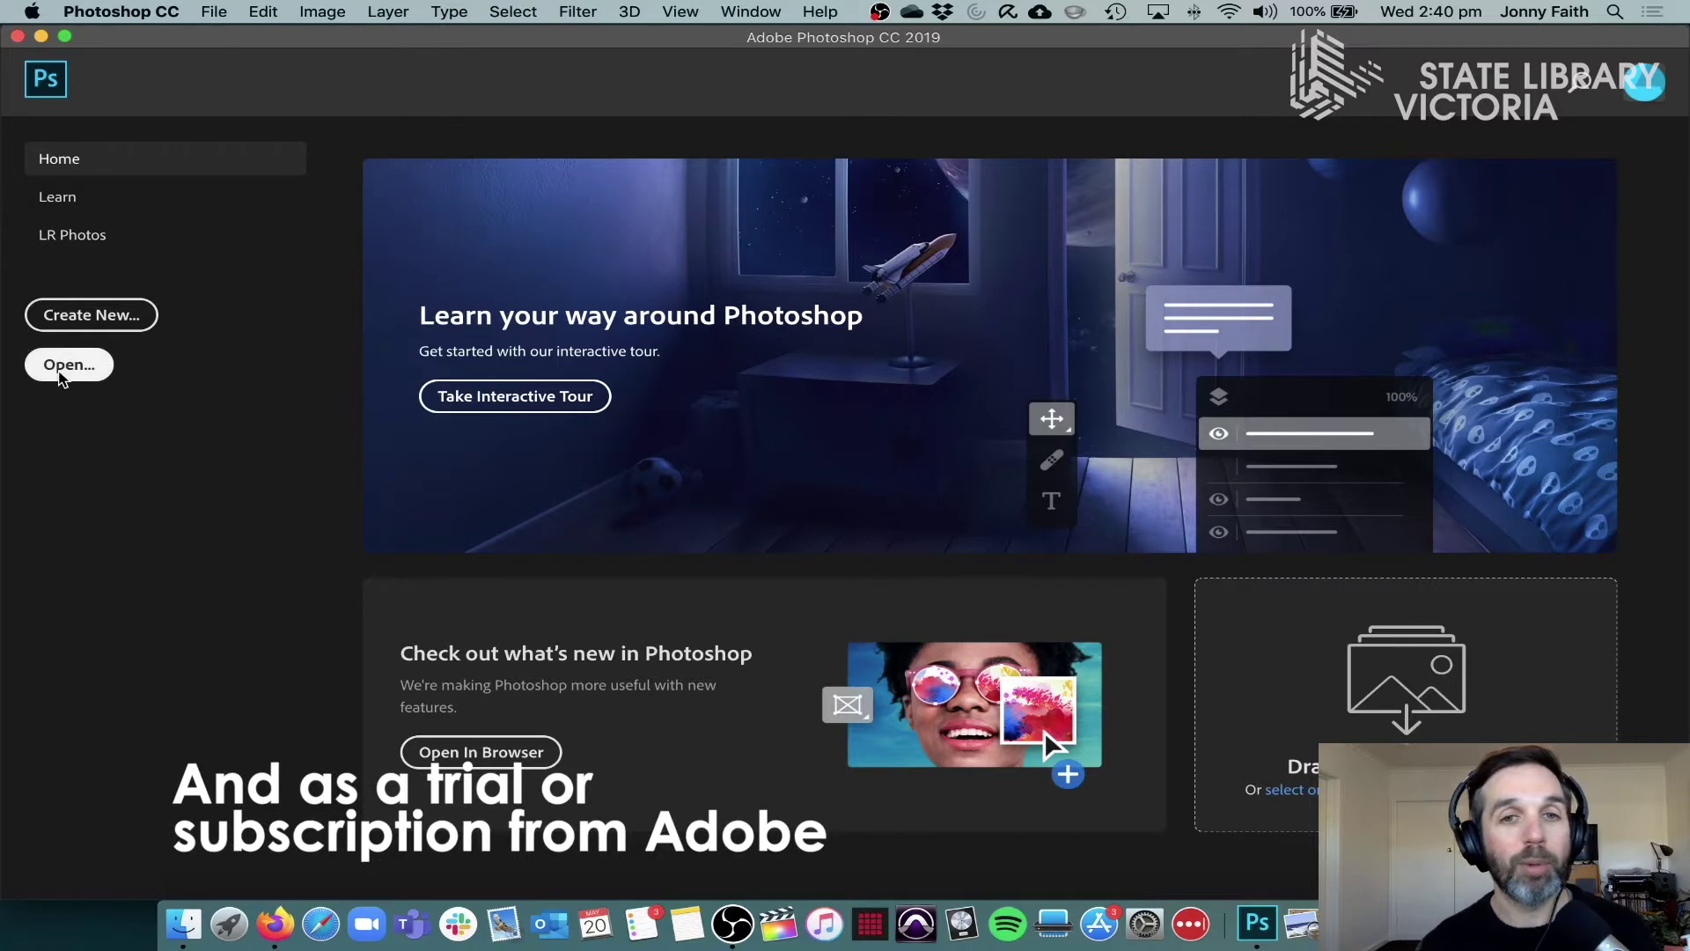
Step: Open burano-2522251.jpg from the More Panos folder
{"action": "left_click", "coordinate": [70, 368]}
{"action": "left_click", "coordinate": [690, 207]}
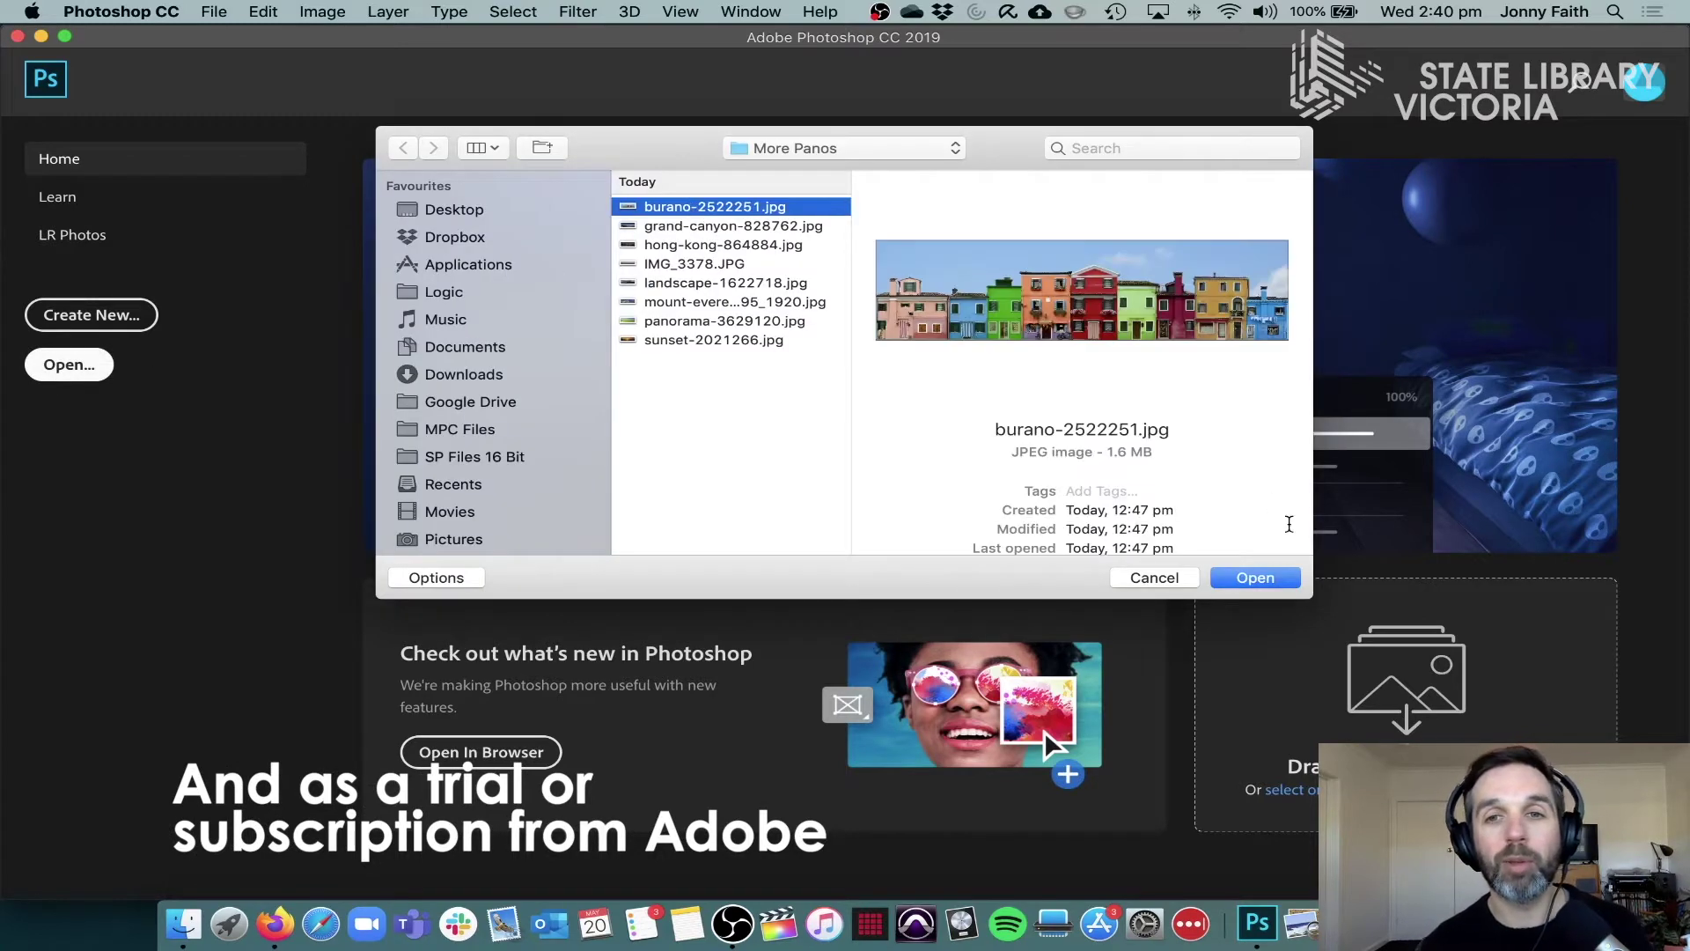
{"action": "left_click", "coordinate": [1271, 581]}
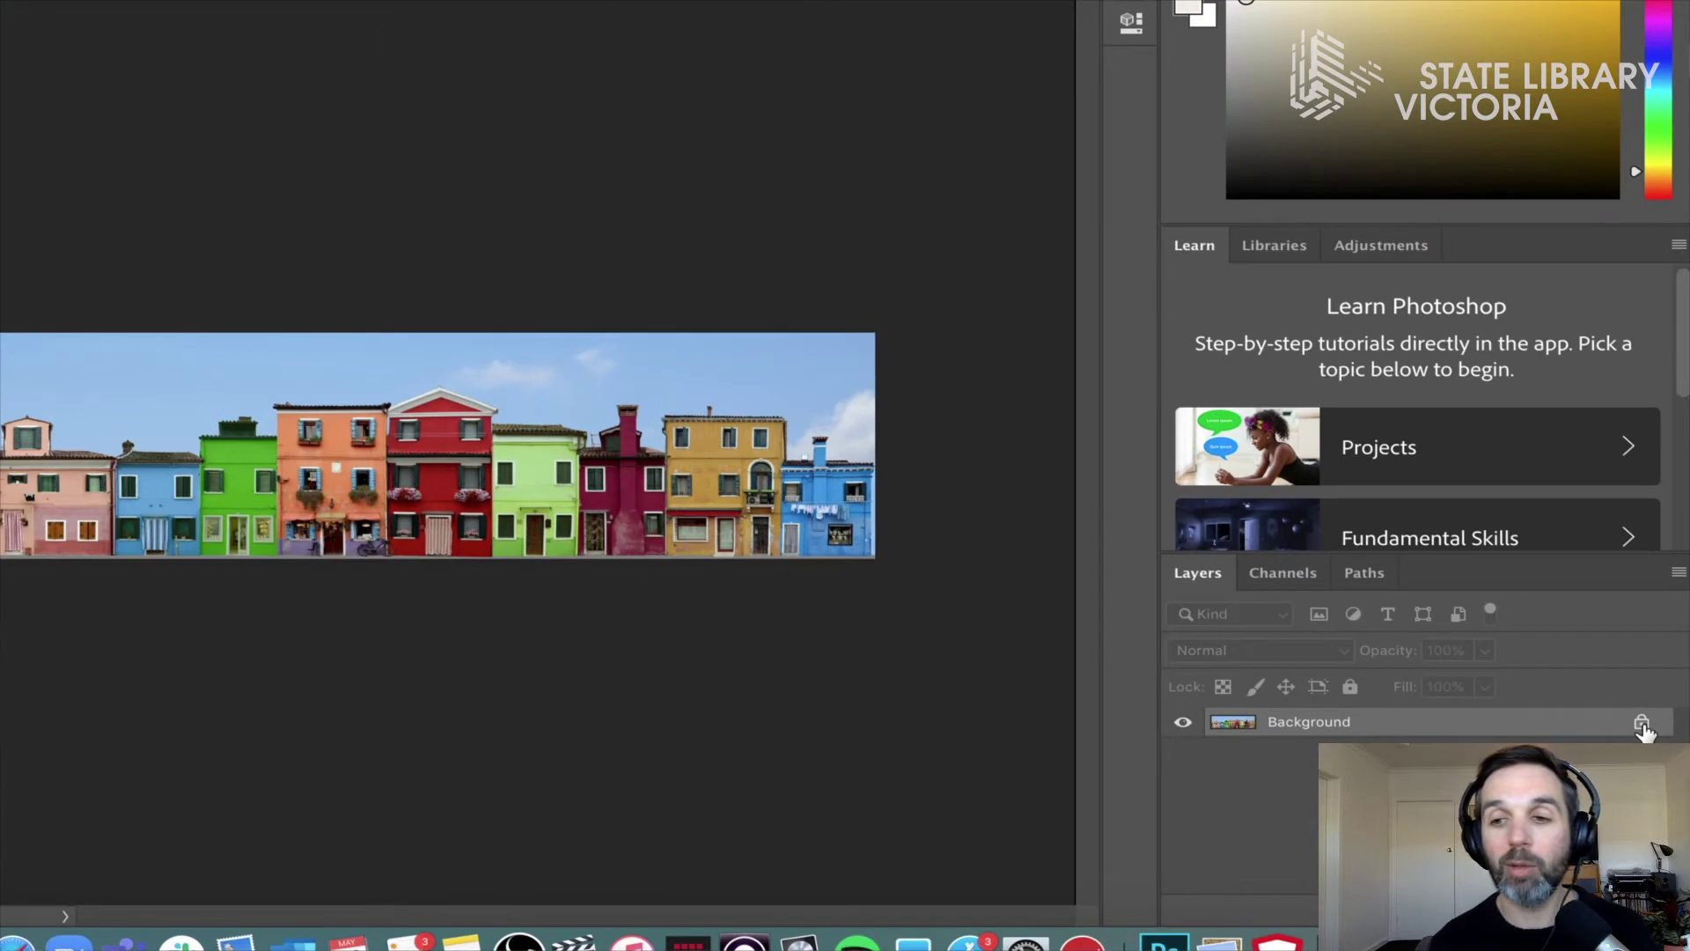
Step: Unlock the Background into Layer 0 and duplicate it as Layer 0 copy
{"action": "left_click", "coordinate": [1640, 723]}
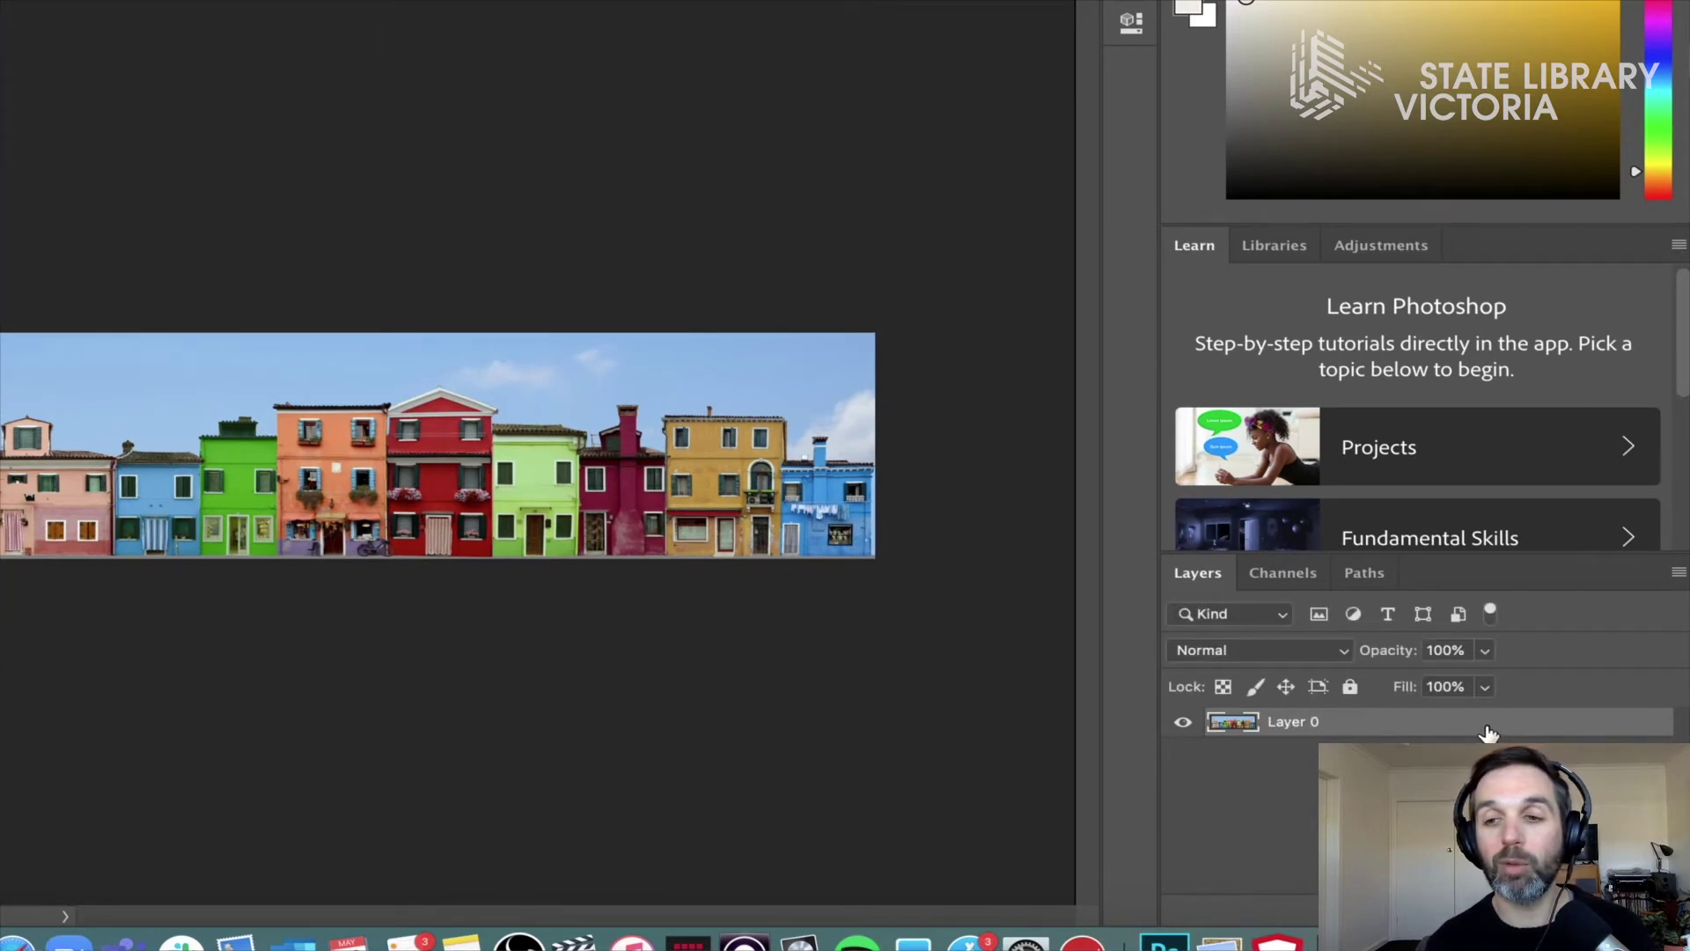
{"action": "left_click_drag", "start_coordinate": [1233, 721], "coordinate": [1267, 904]}
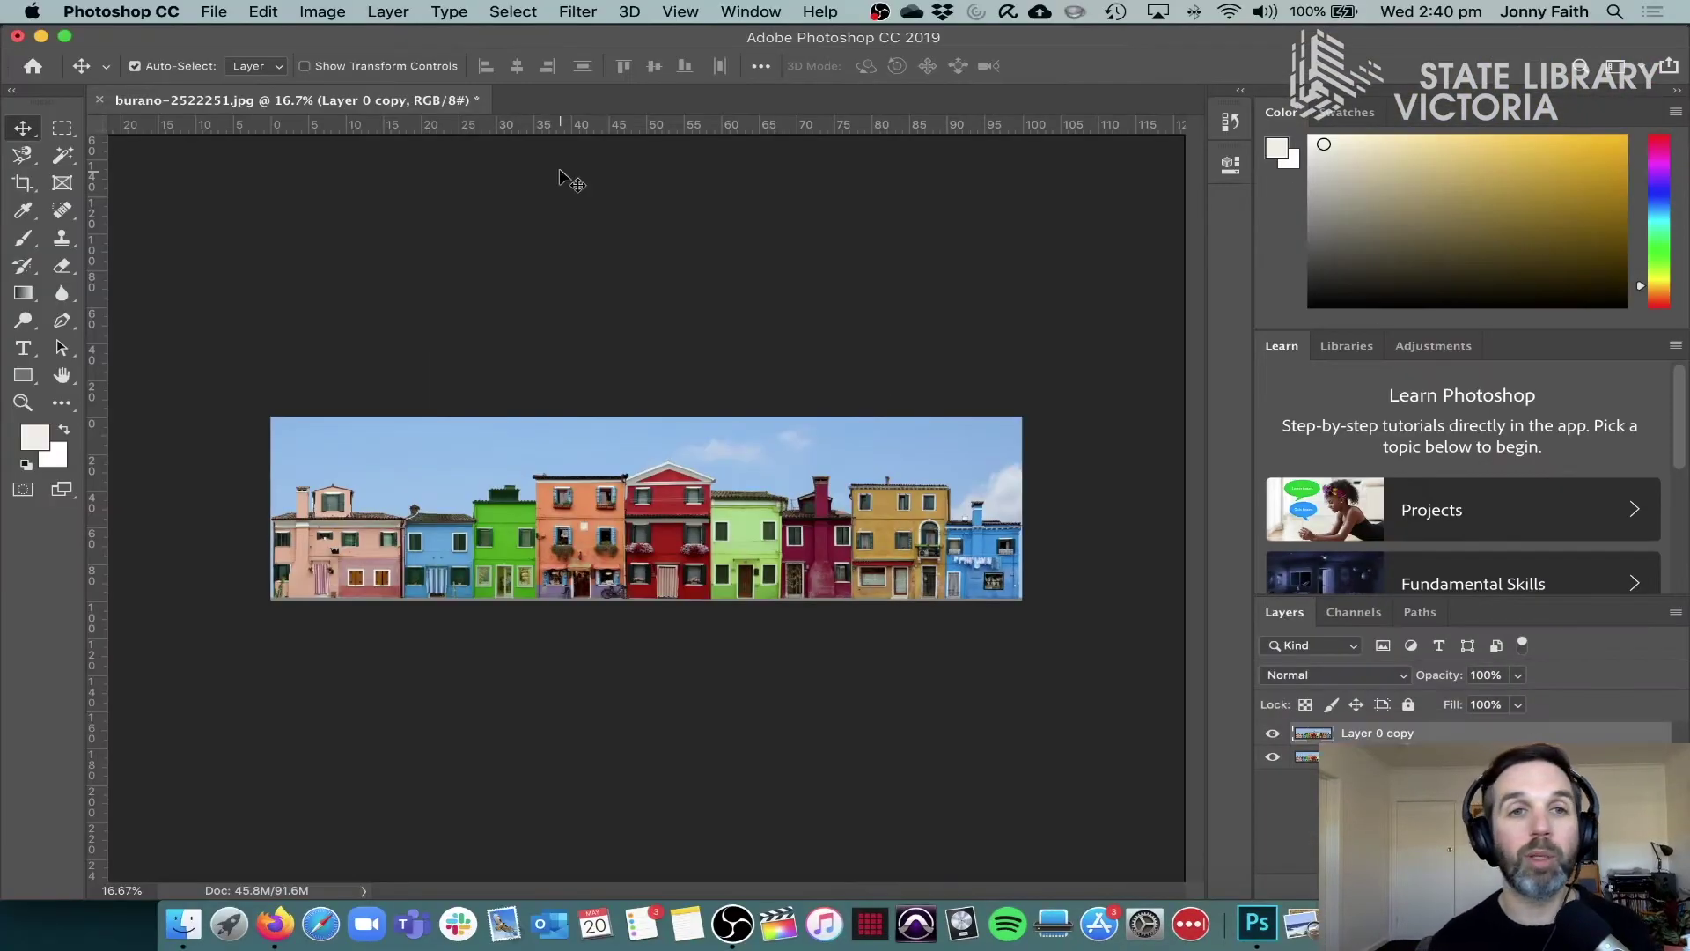
{"action": "left_click", "coordinate": [387, 12]}
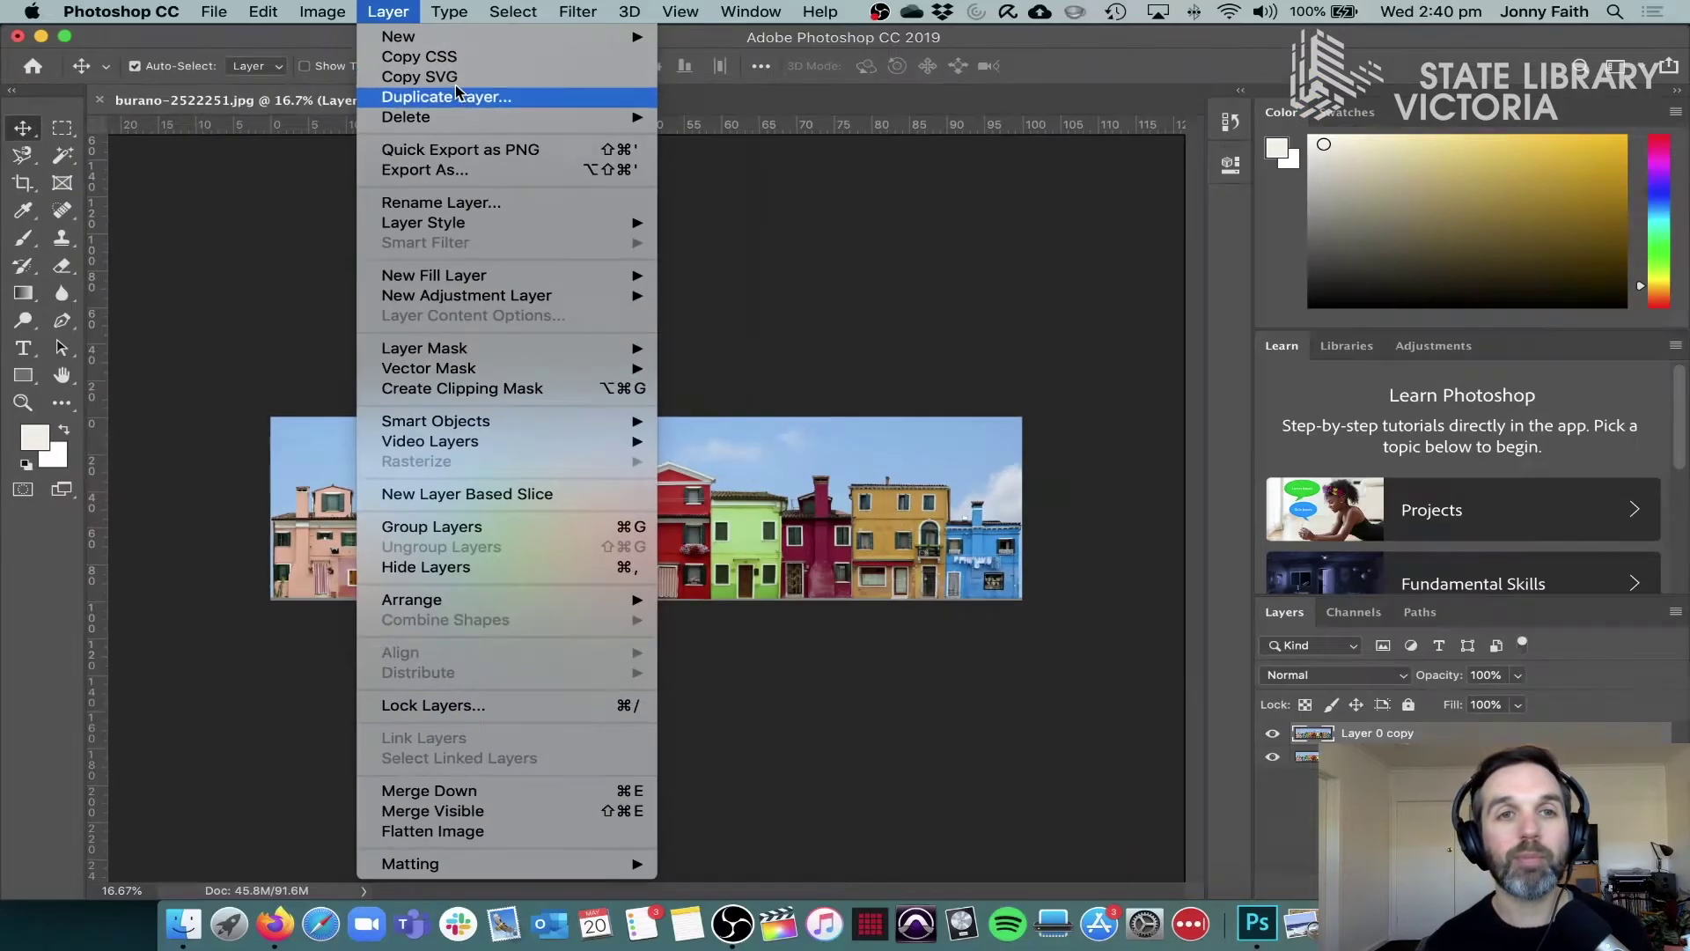
{"action": "left_click", "coordinate": [374, 10]}
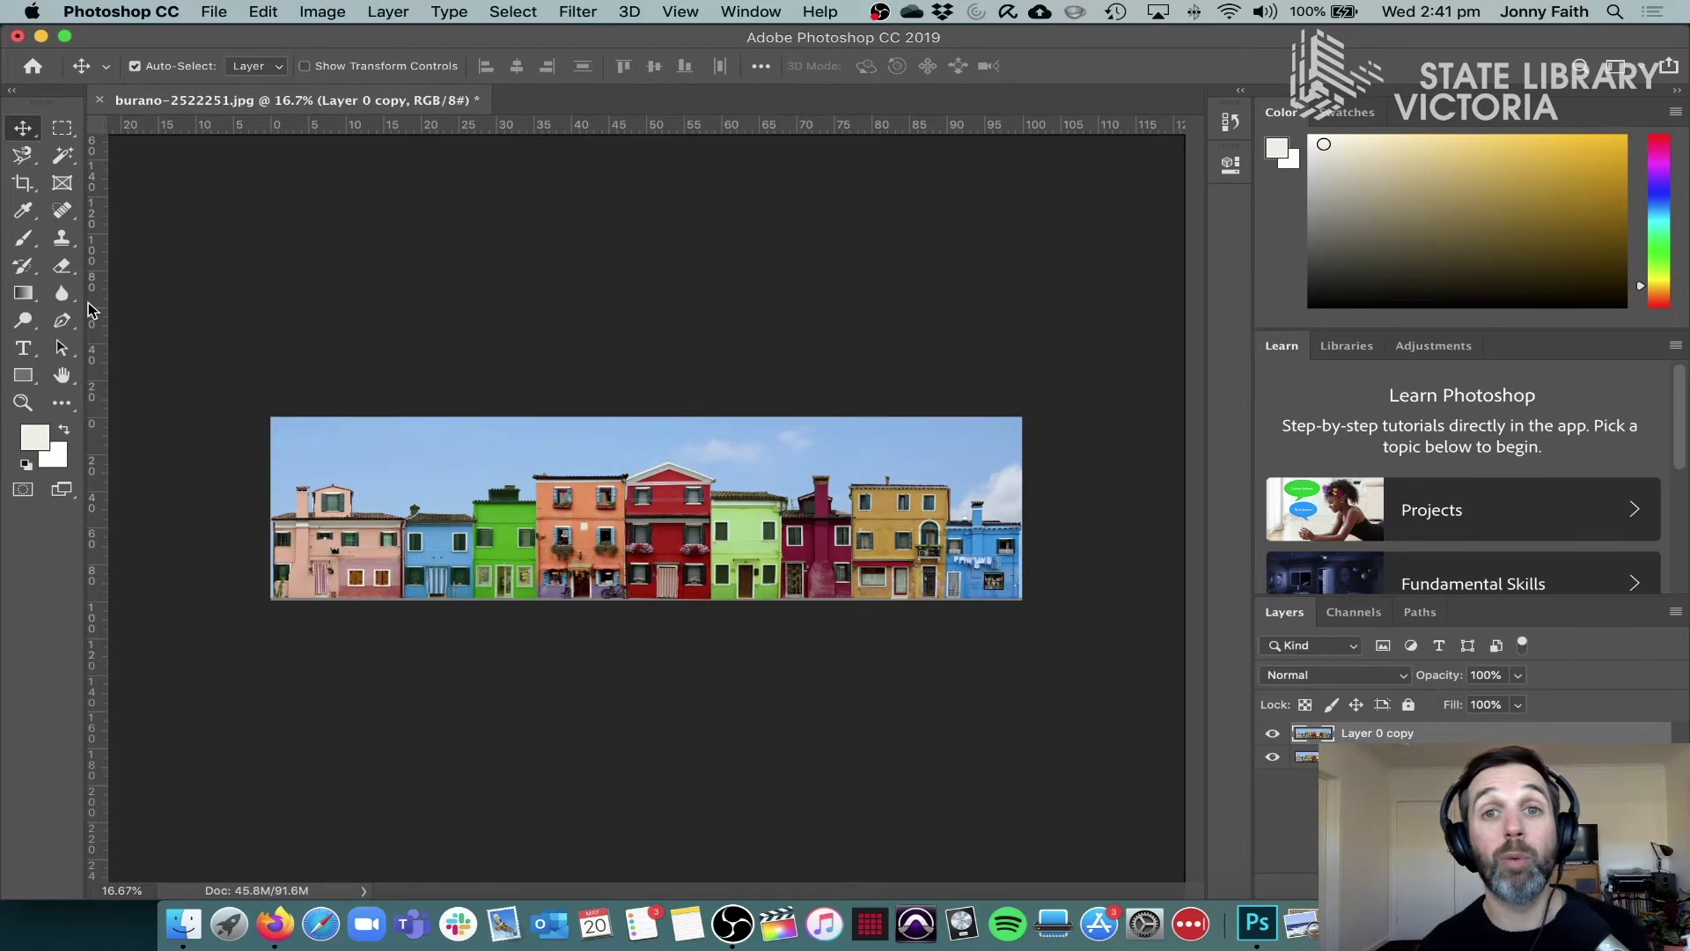
{"action": "left_click", "coordinate": [685, 13]}
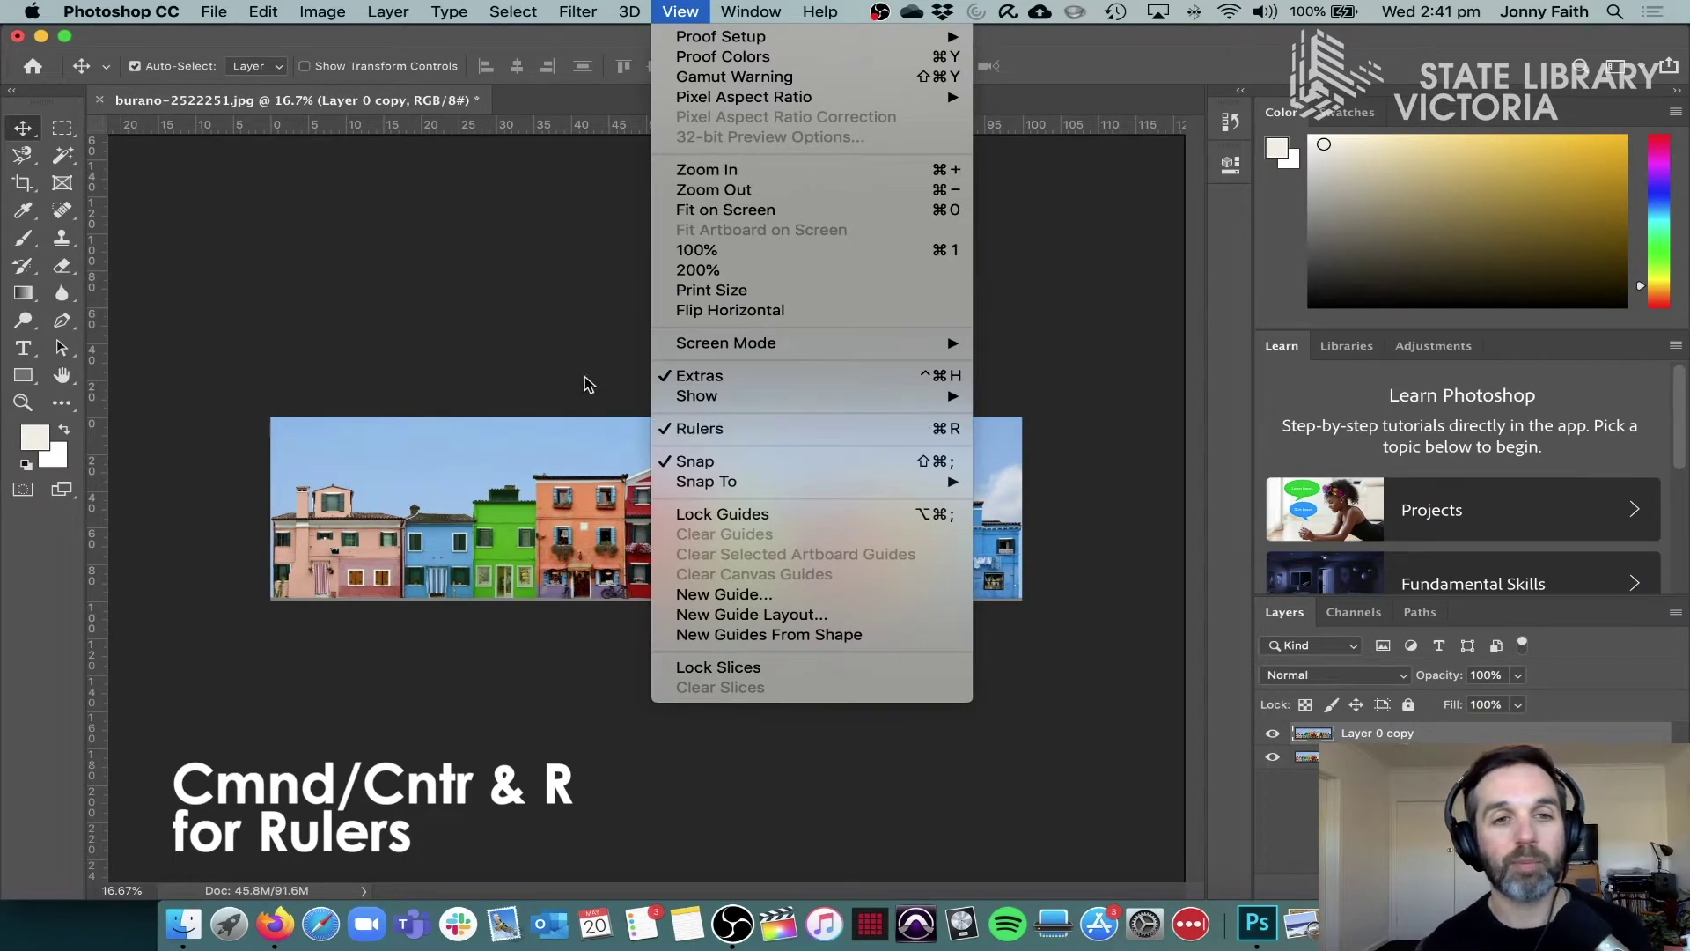
{"action": "left_click", "coordinate": [99, 368]}
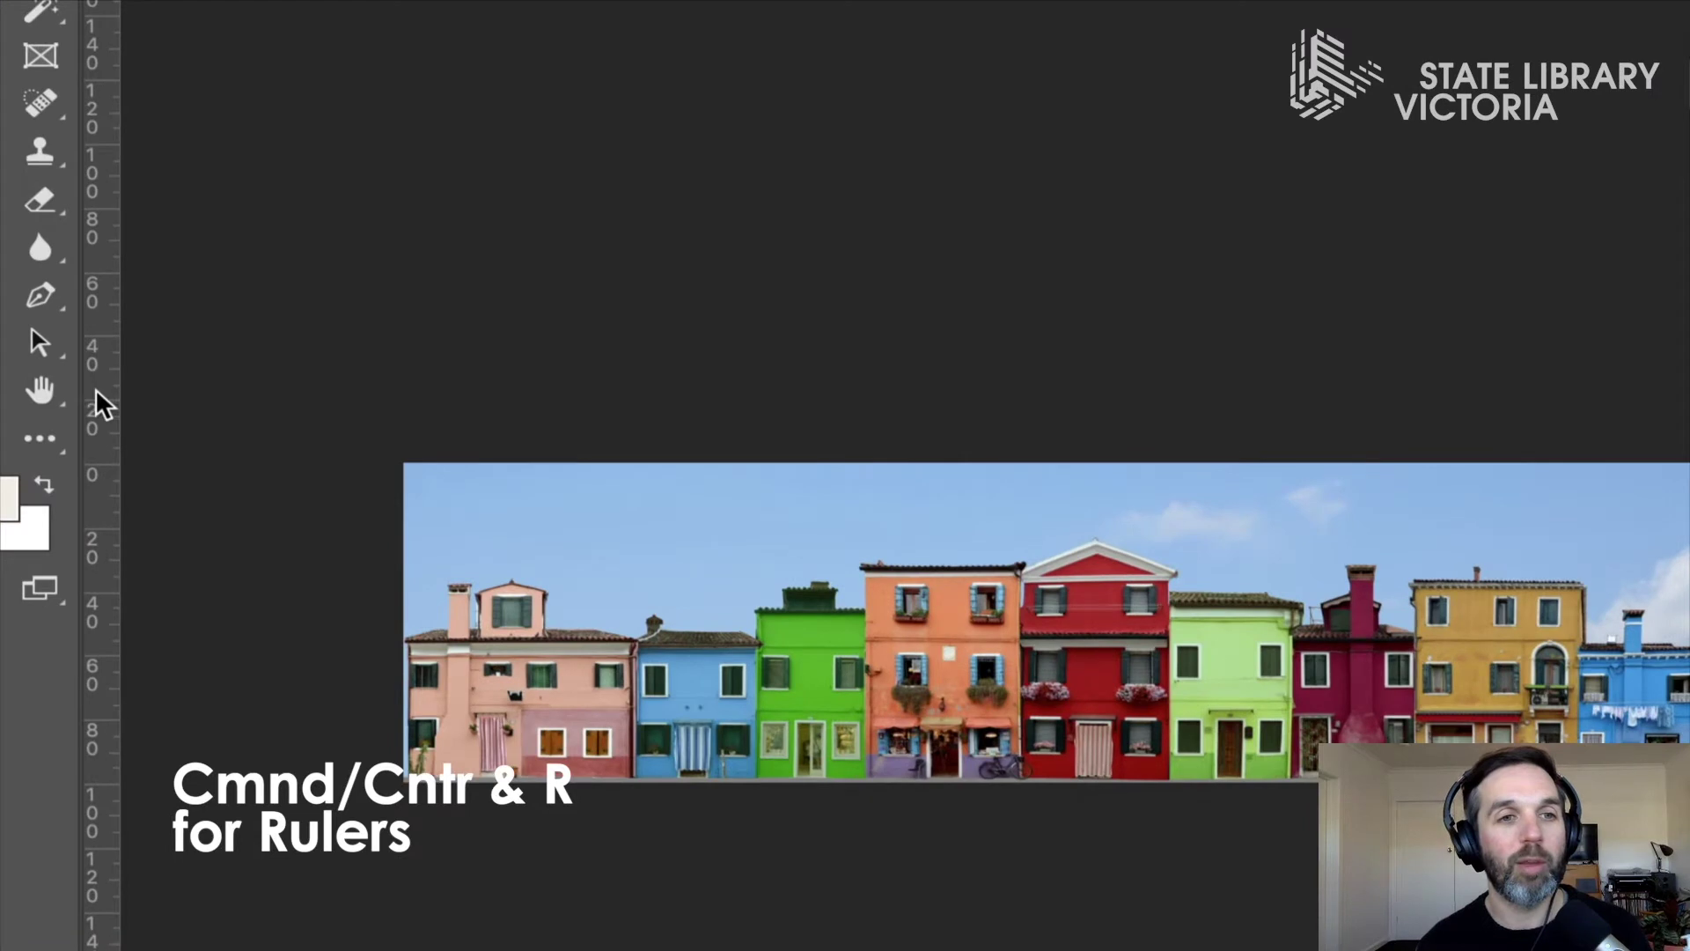
{"action": "right_click", "coordinate": [96, 382]}
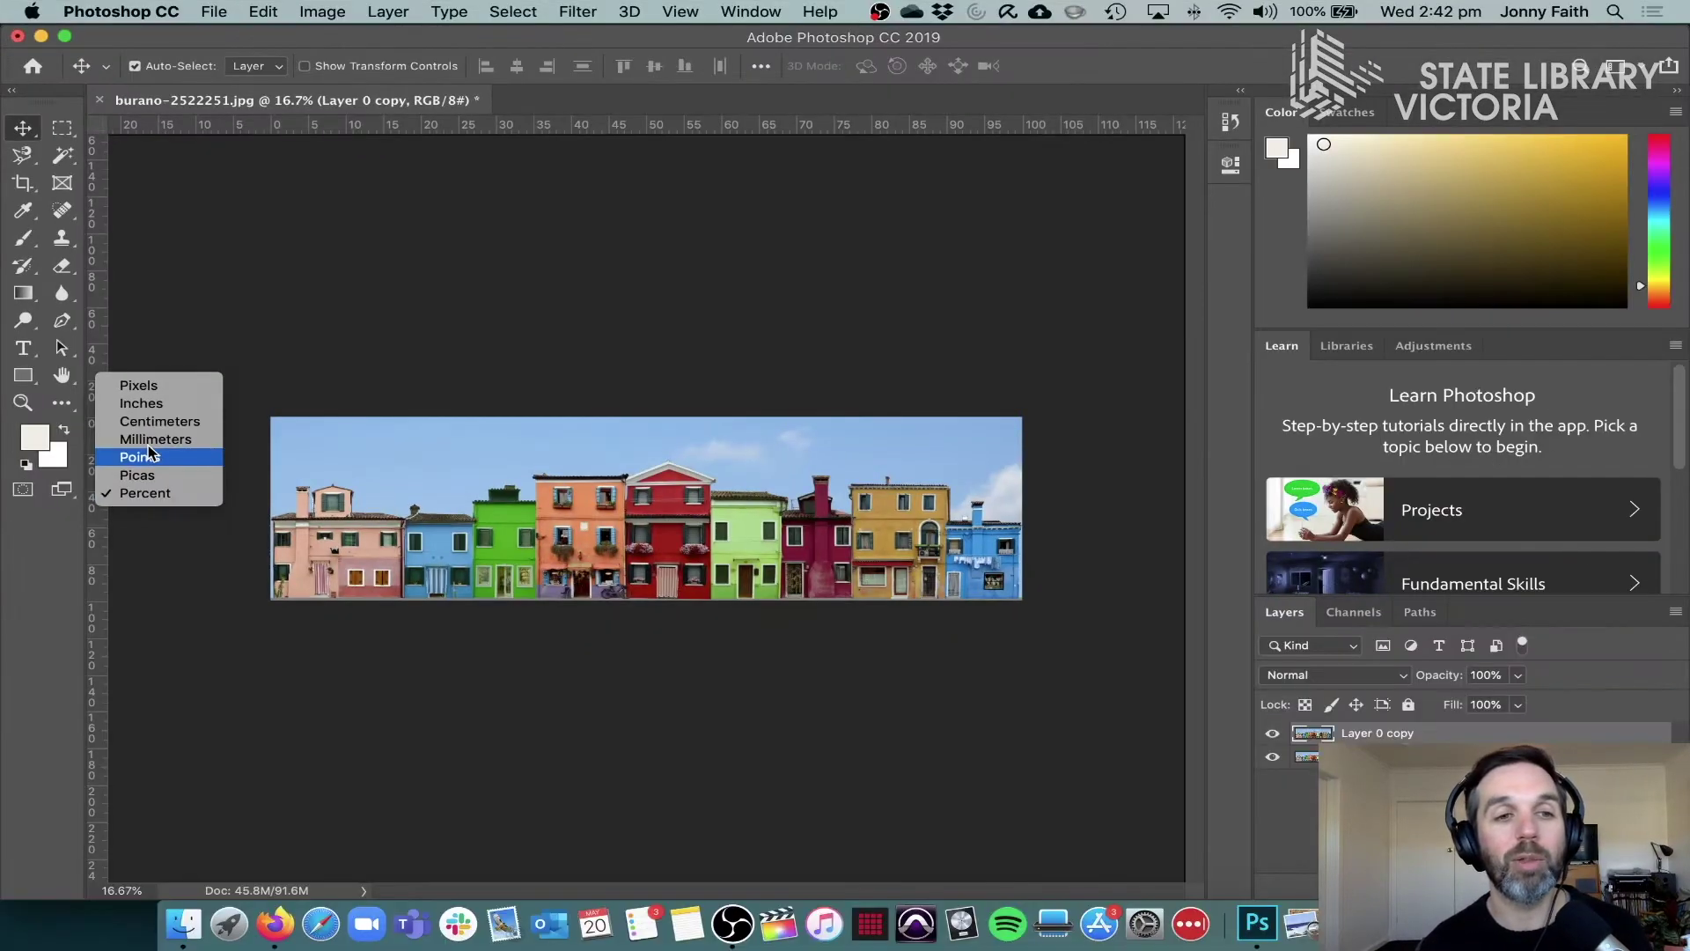
{"action": "left_click", "coordinate": [297, 623]}
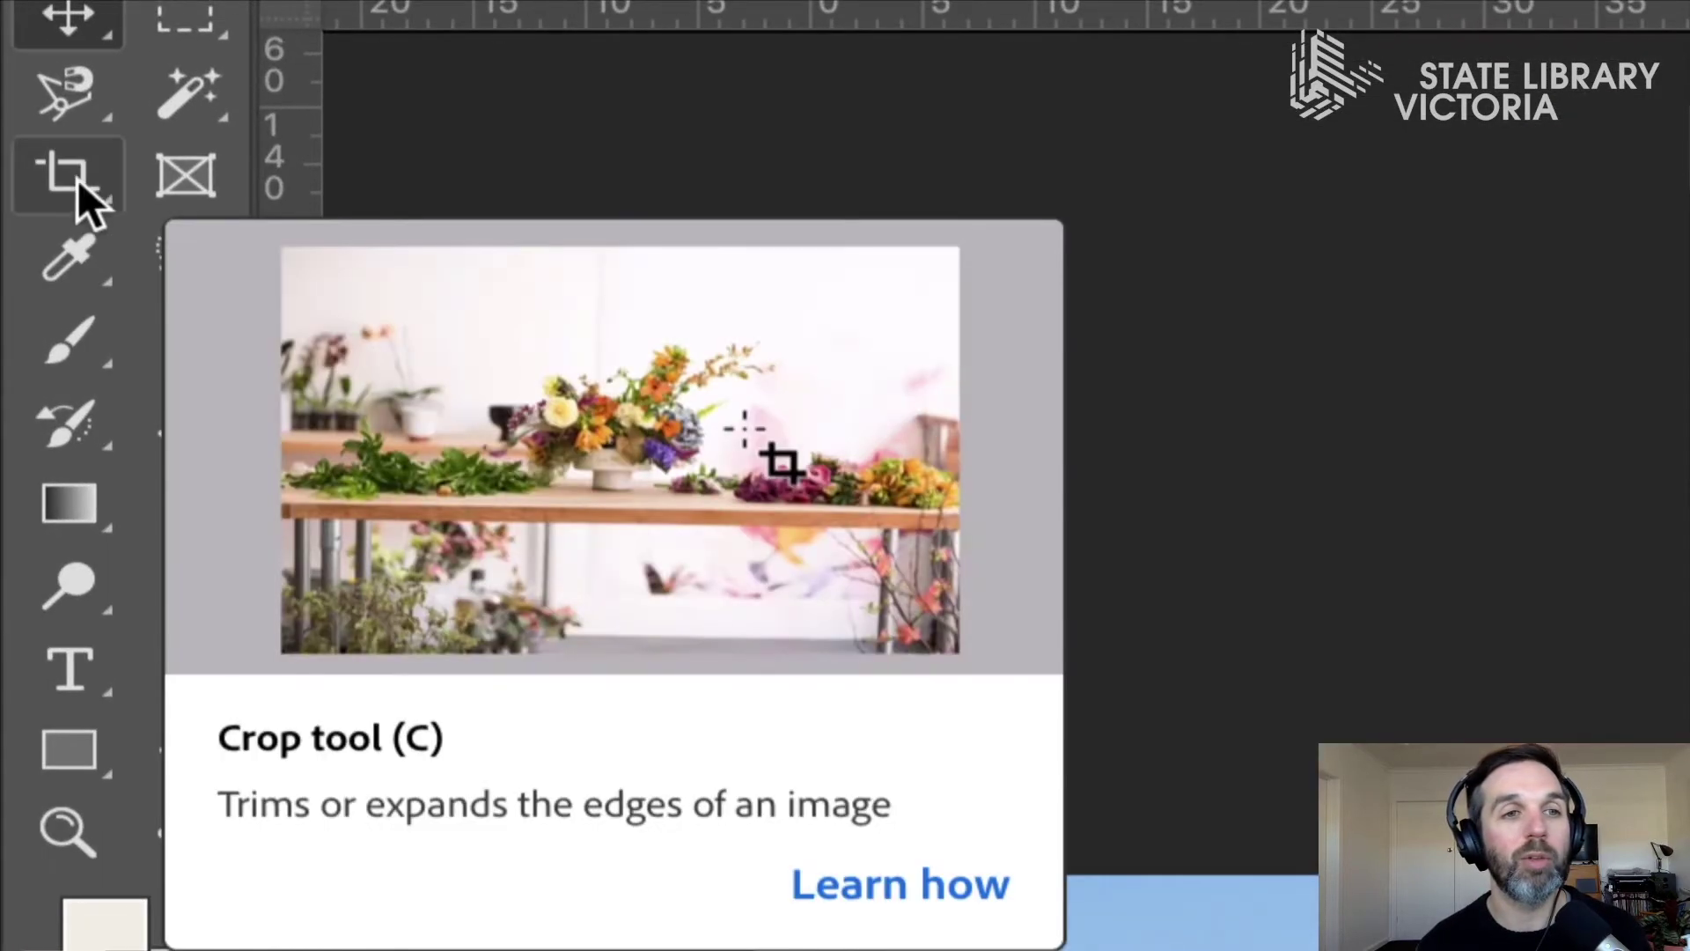
Step: Crop the canvas out past the right edge to double its width with transparent space
{"action": "left_click", "coordinate": [67, 176]}
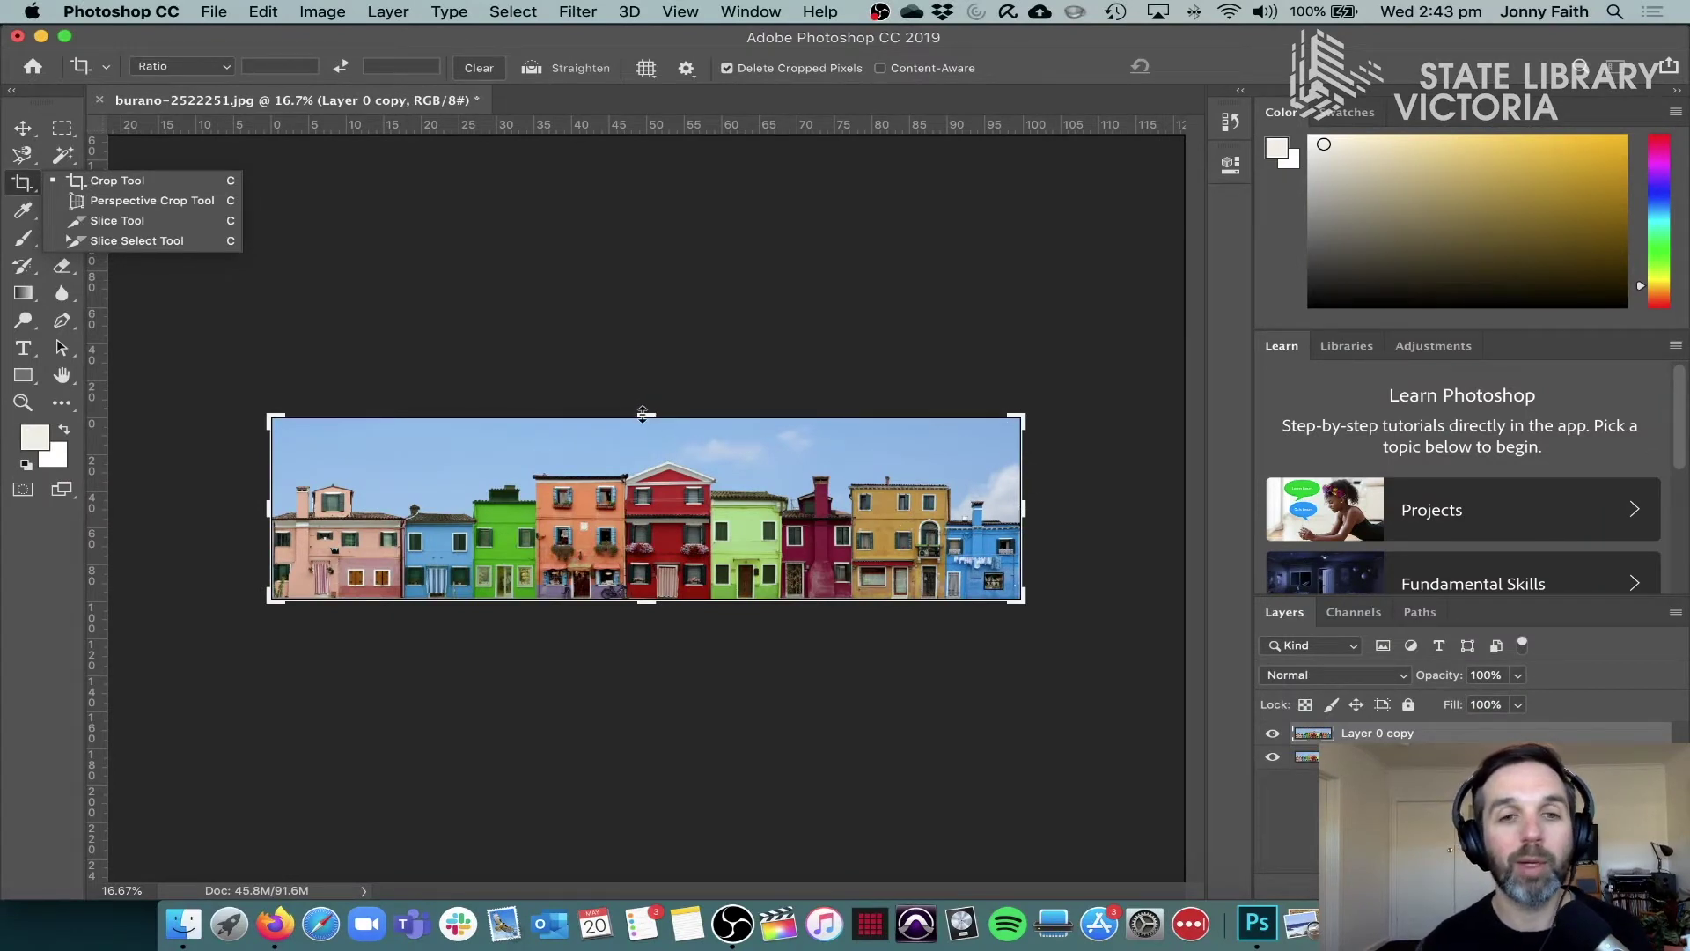
{"action": "left_click", "coordinate": [1030, 509]}
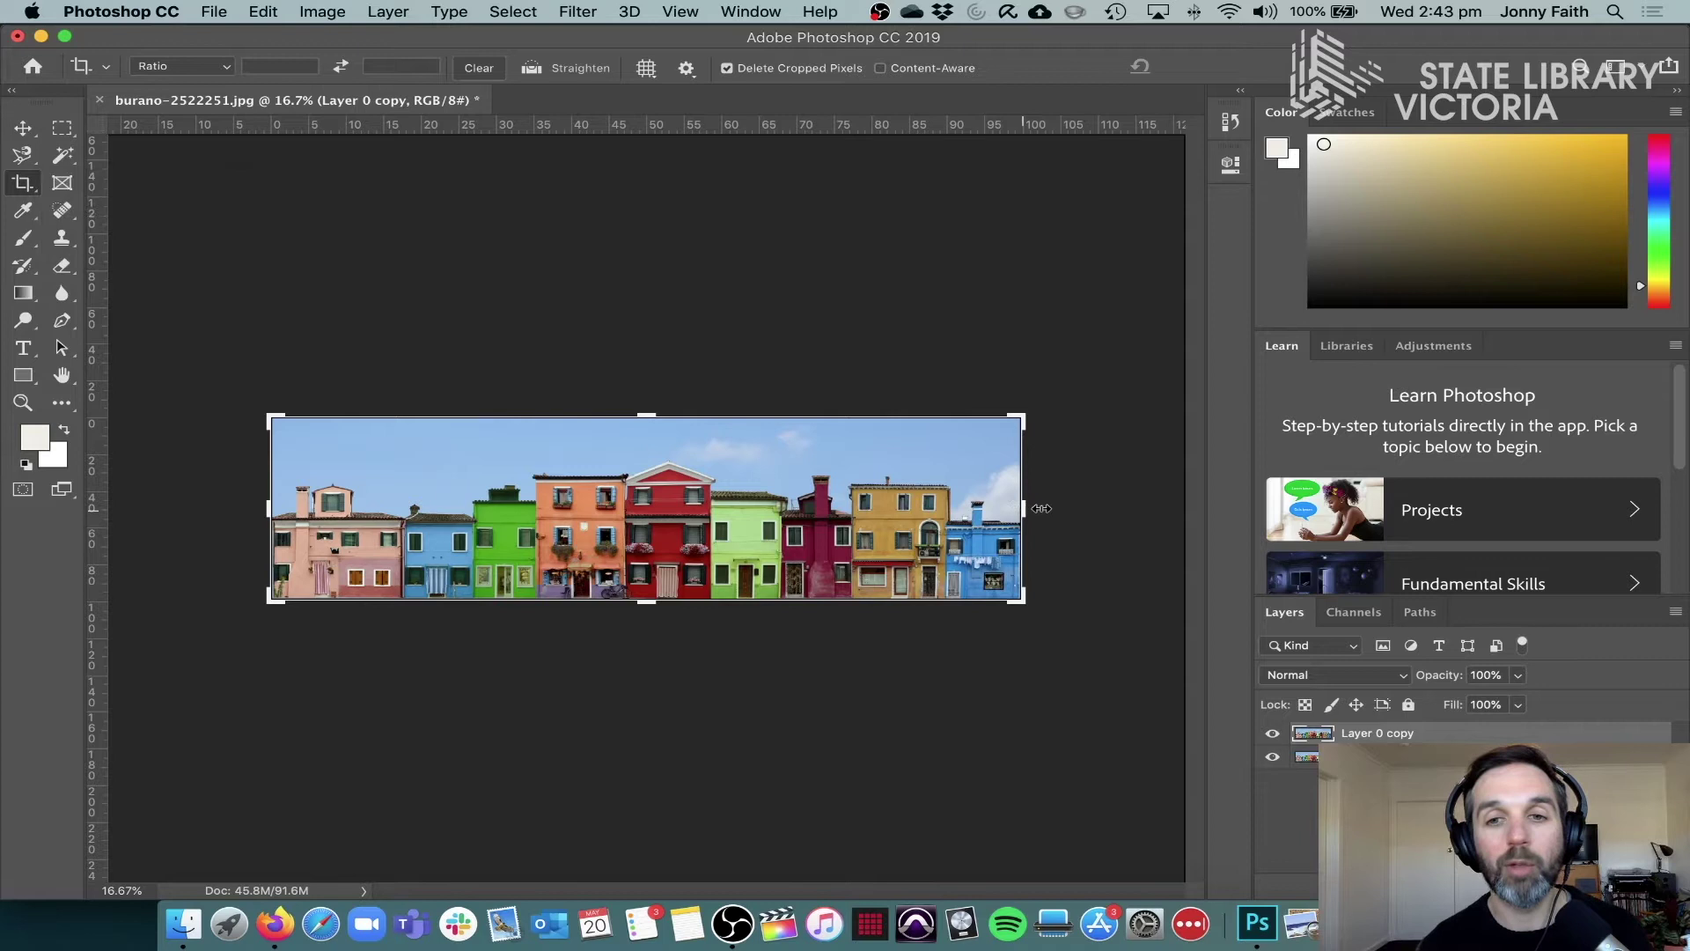
{"action": "left_click_drag", "start_coordinate": [1027, 508], "coordinate": [1178, 509]}
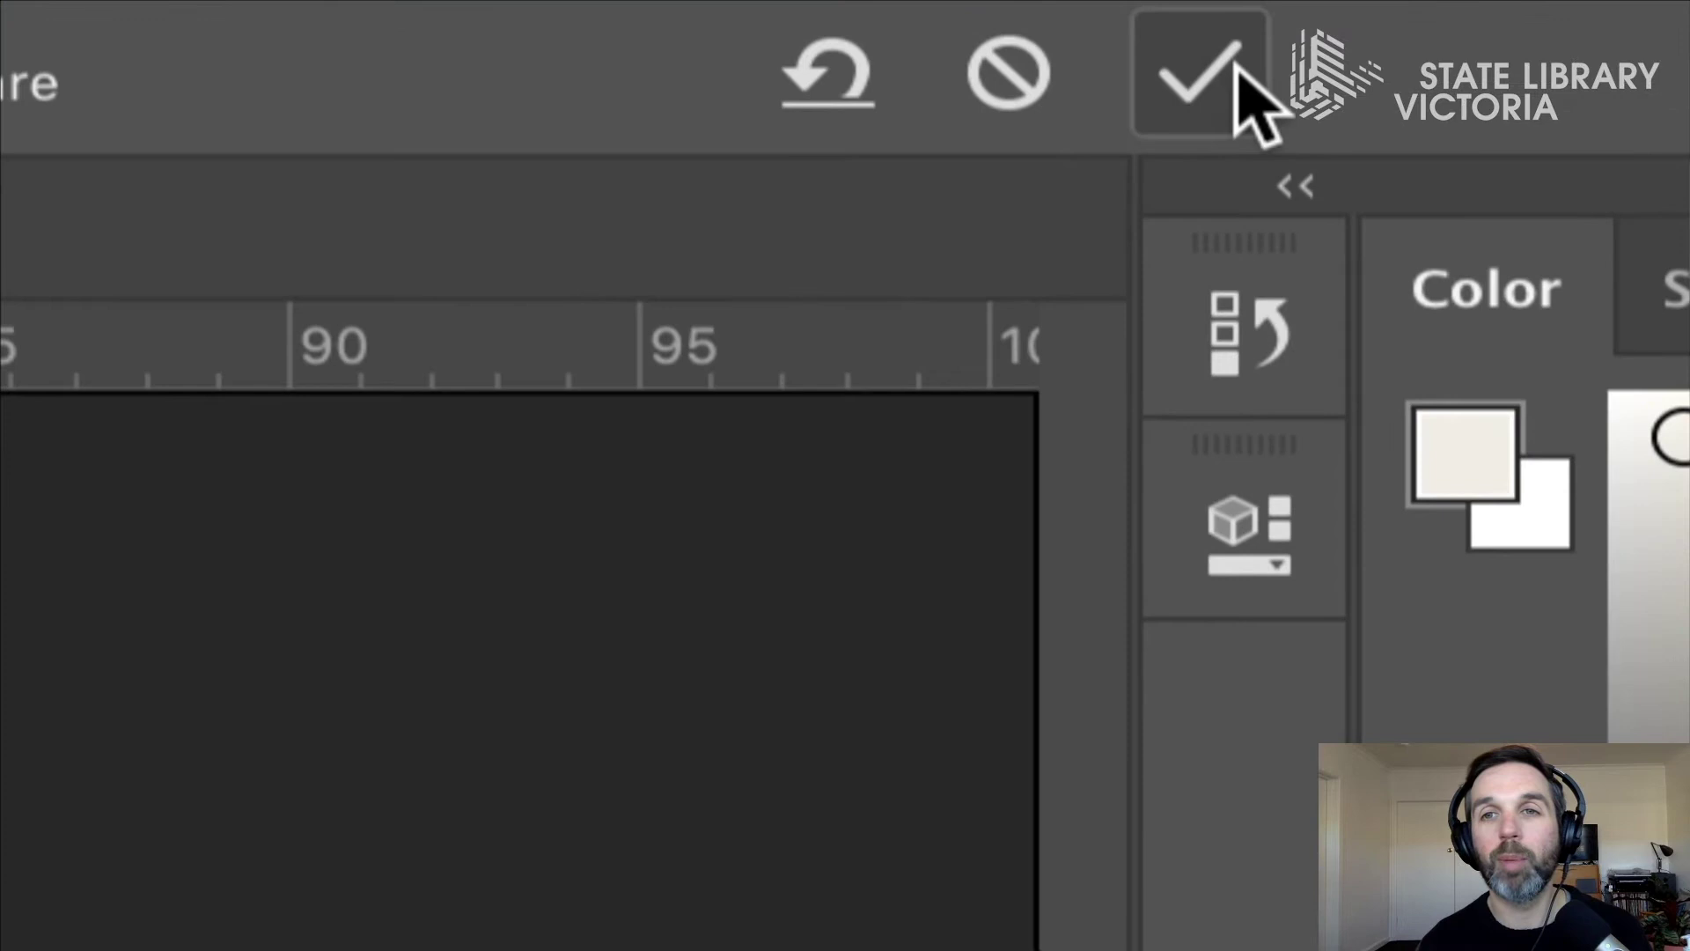
{"action": "left_click", "coordinate": [1184, 78]}
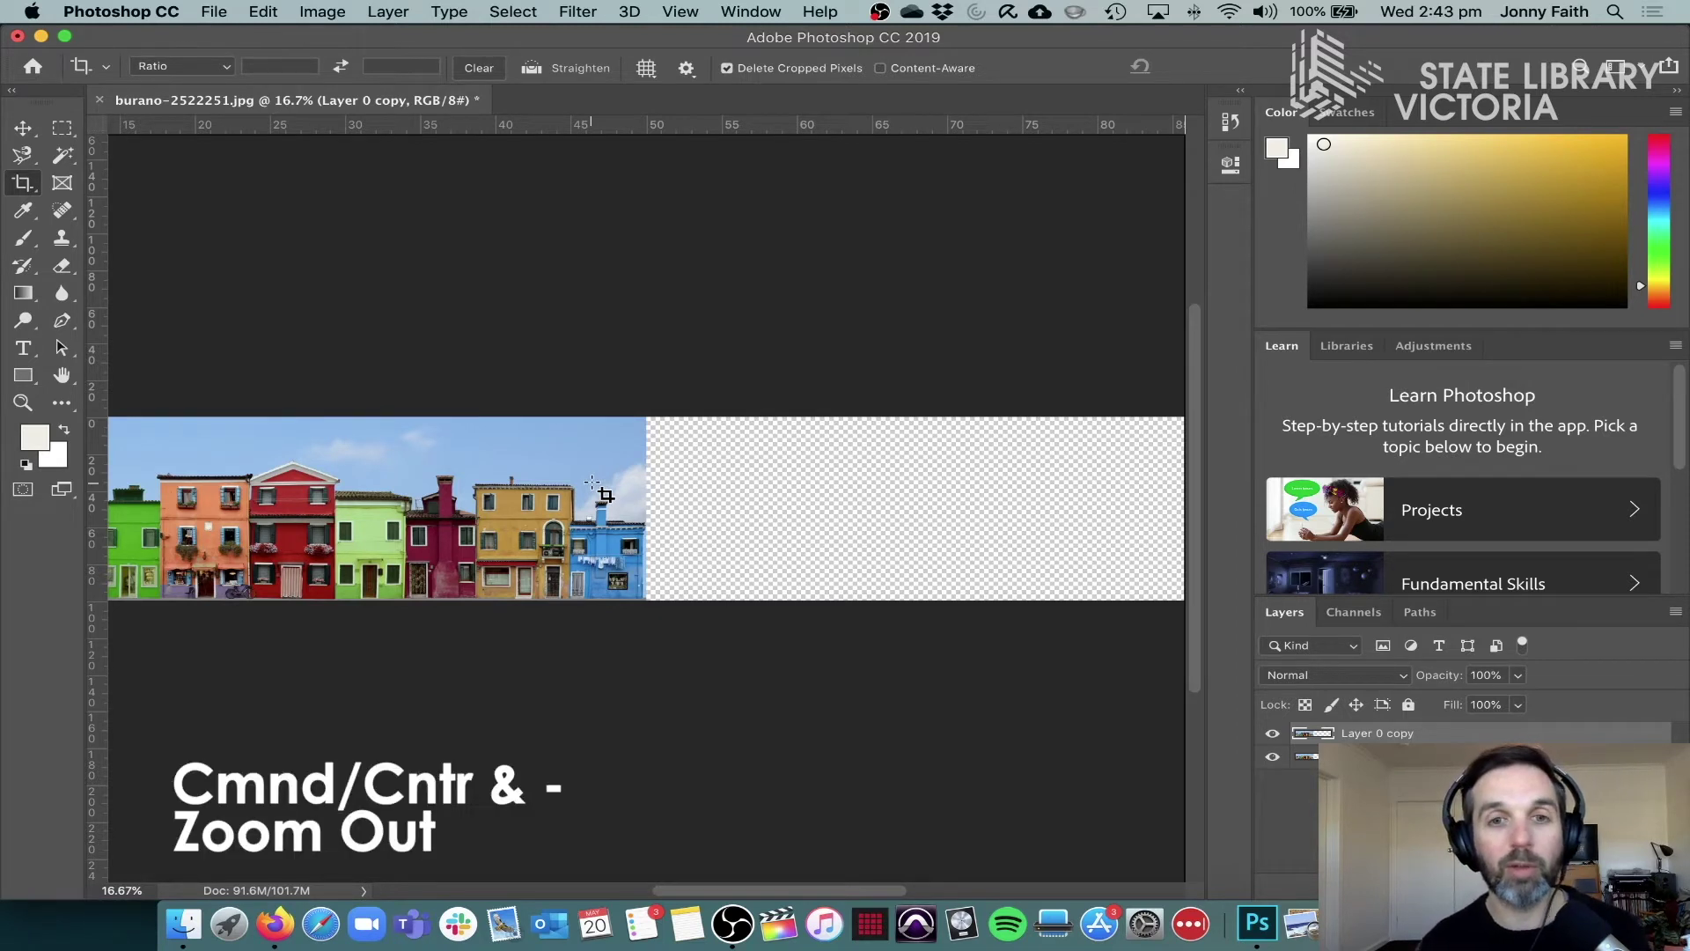
Step: Zoom out to 8.33% and move Layer 0 copy into the empty right half
{"action": "key", "text": "super"}
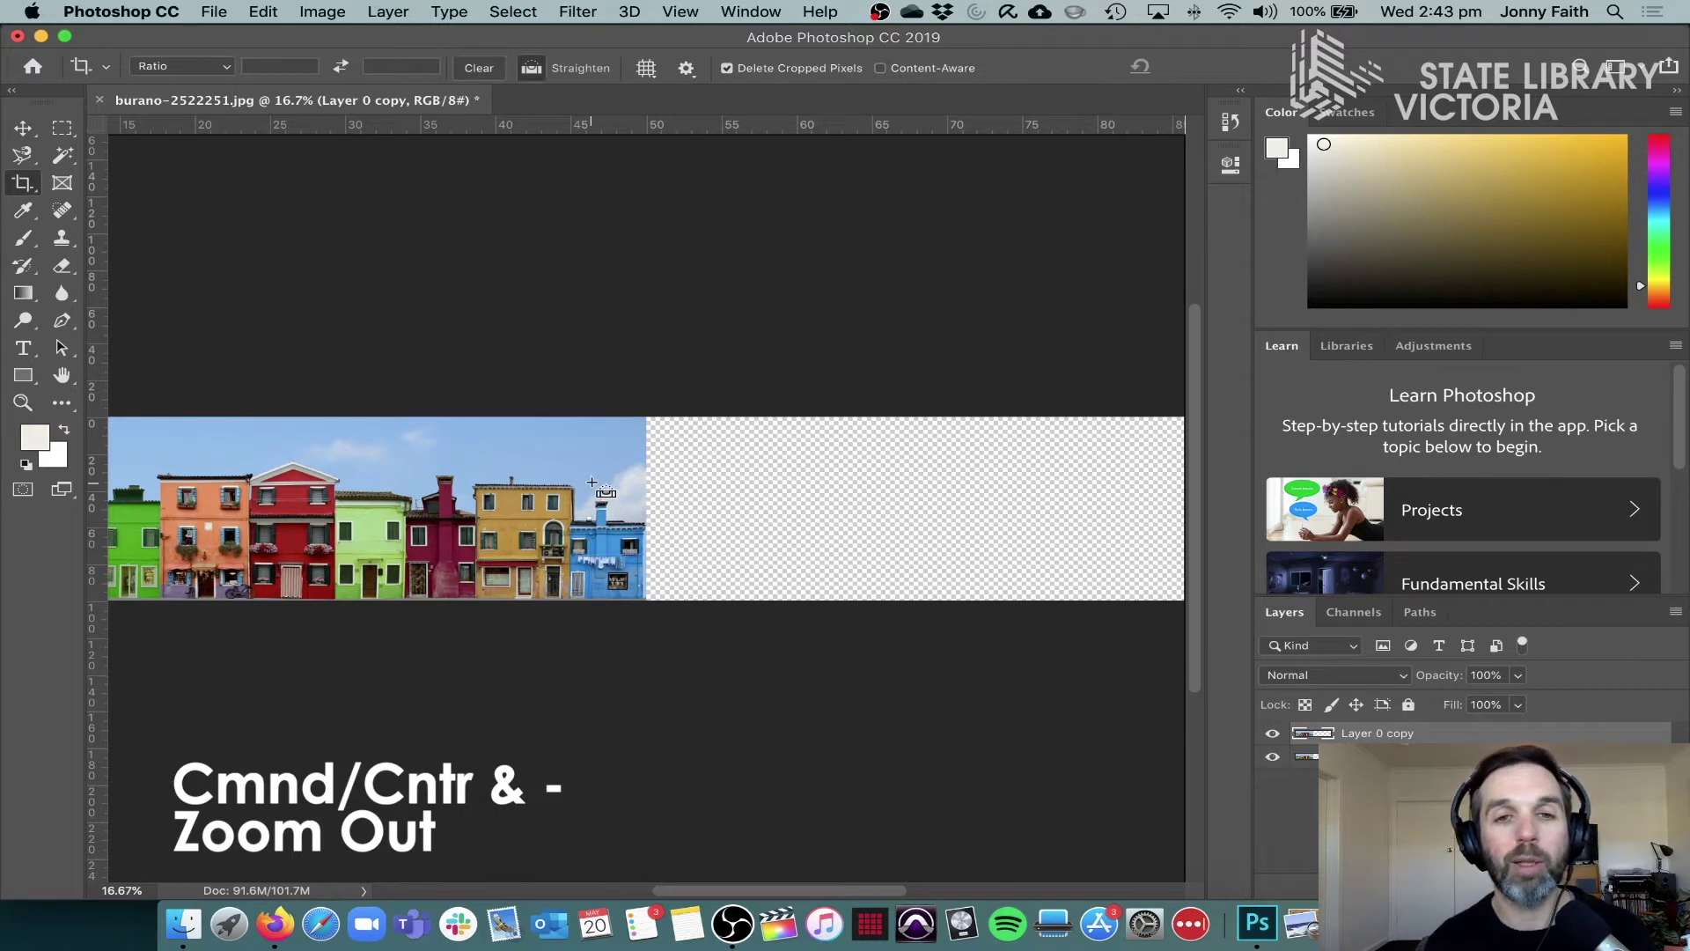
{"action": "key", "text": "super+minus"}
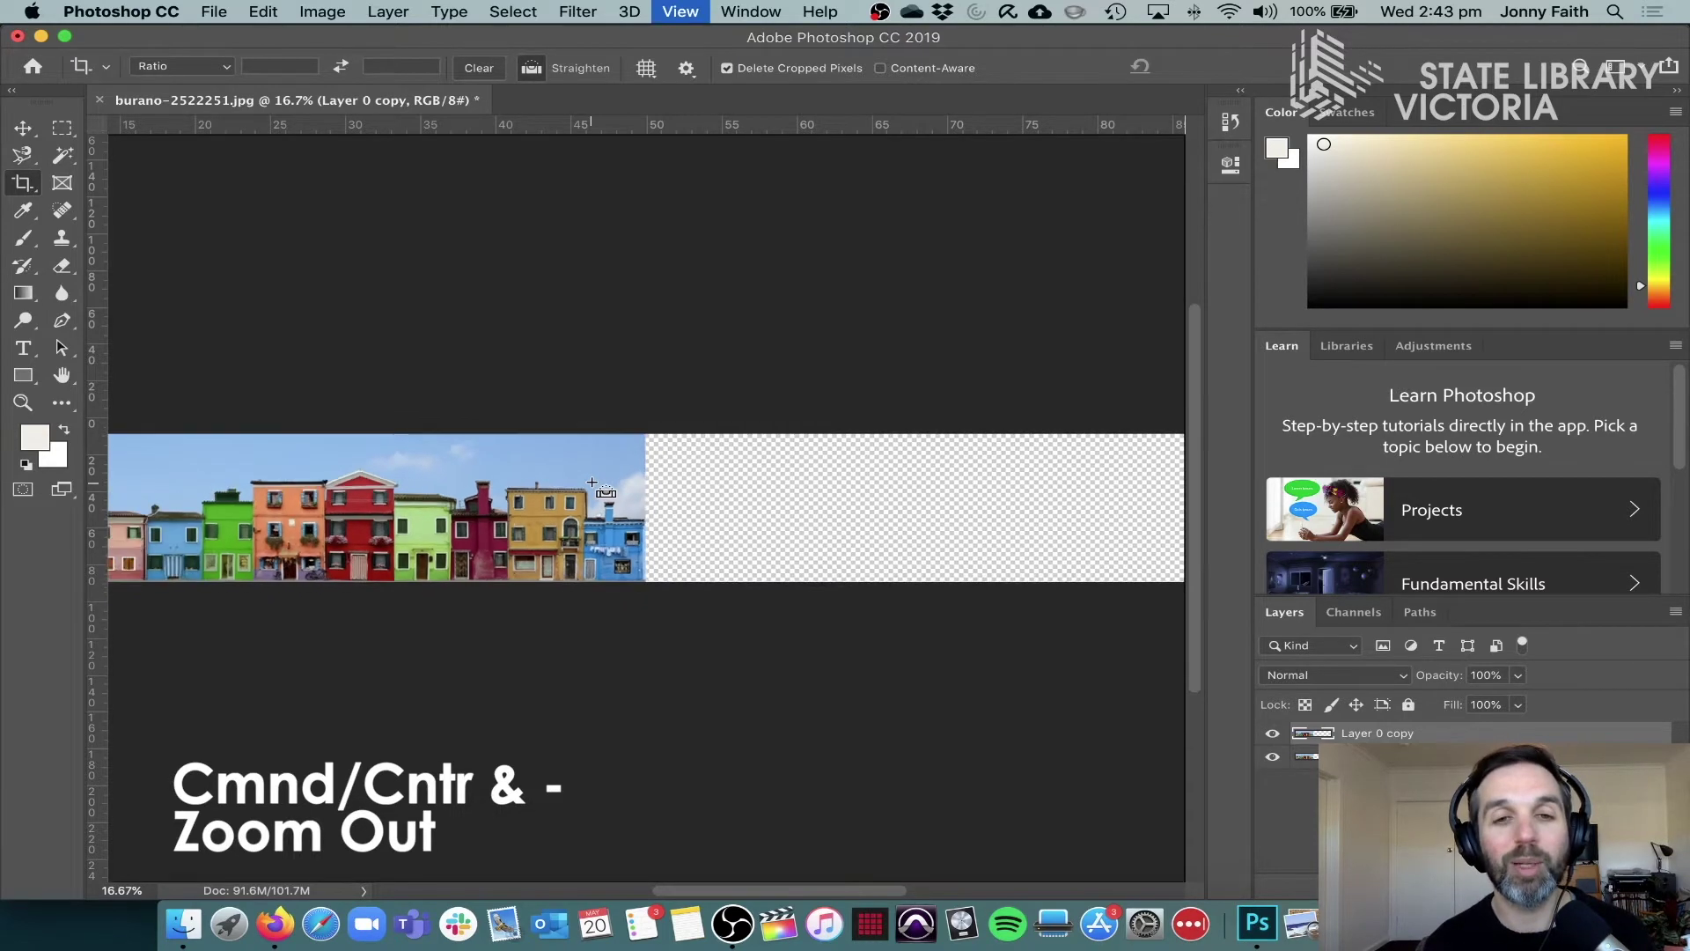
{"action": "key", "text": "super+minus"}
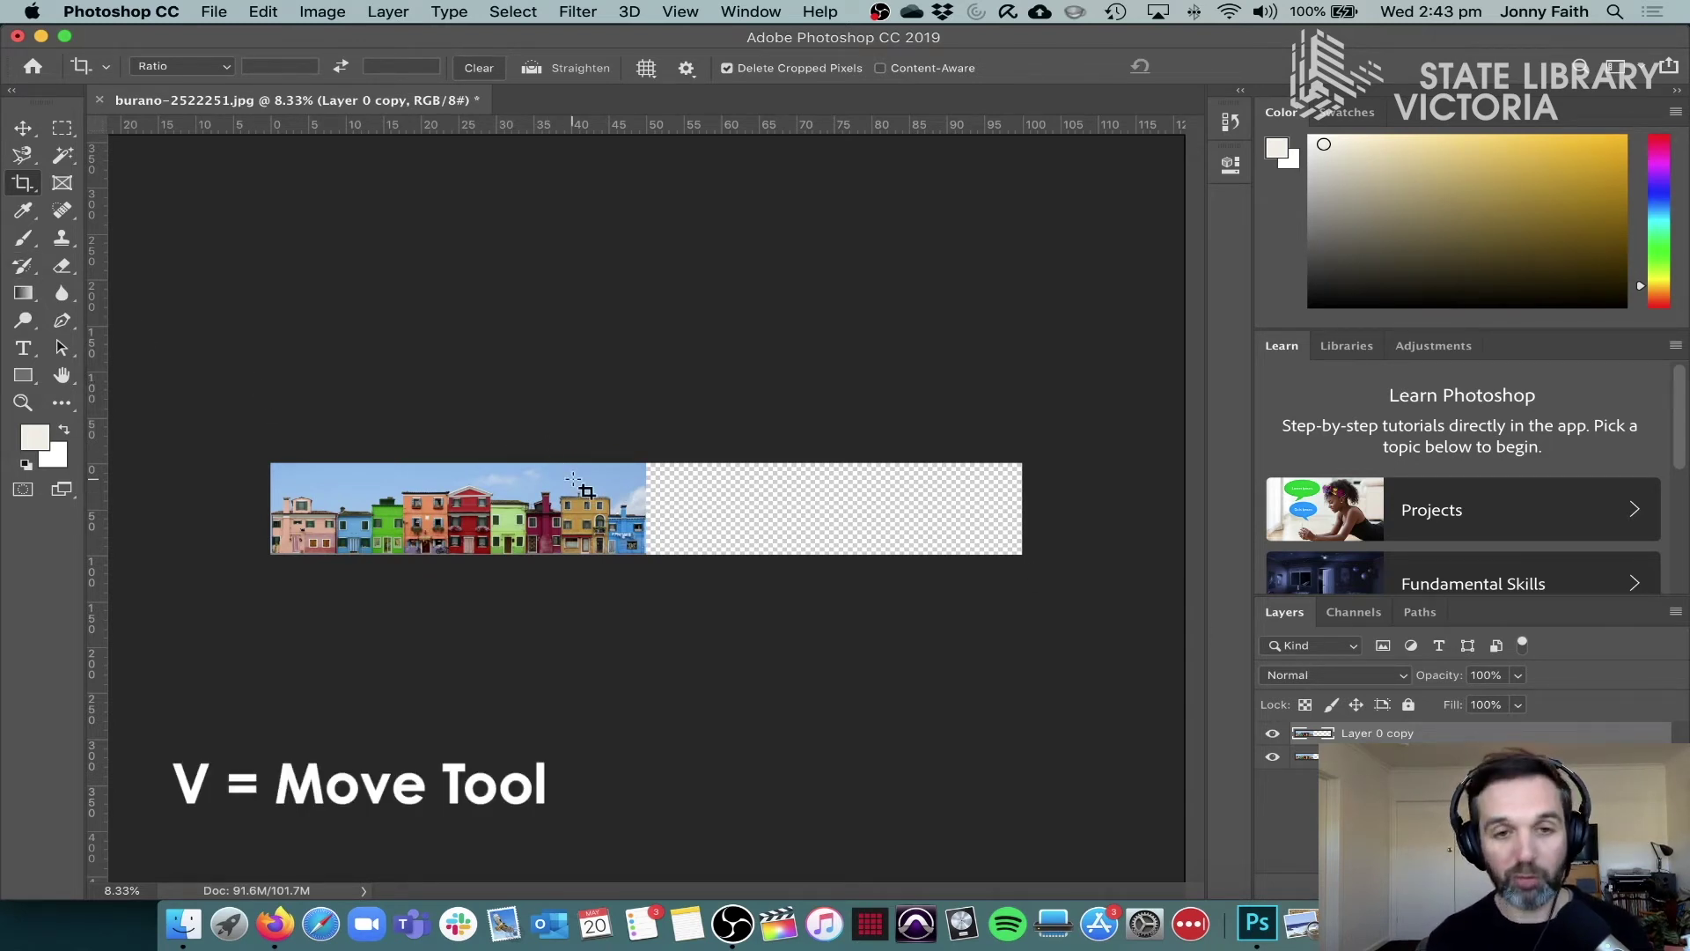
{"action": "key", "text": "v"}
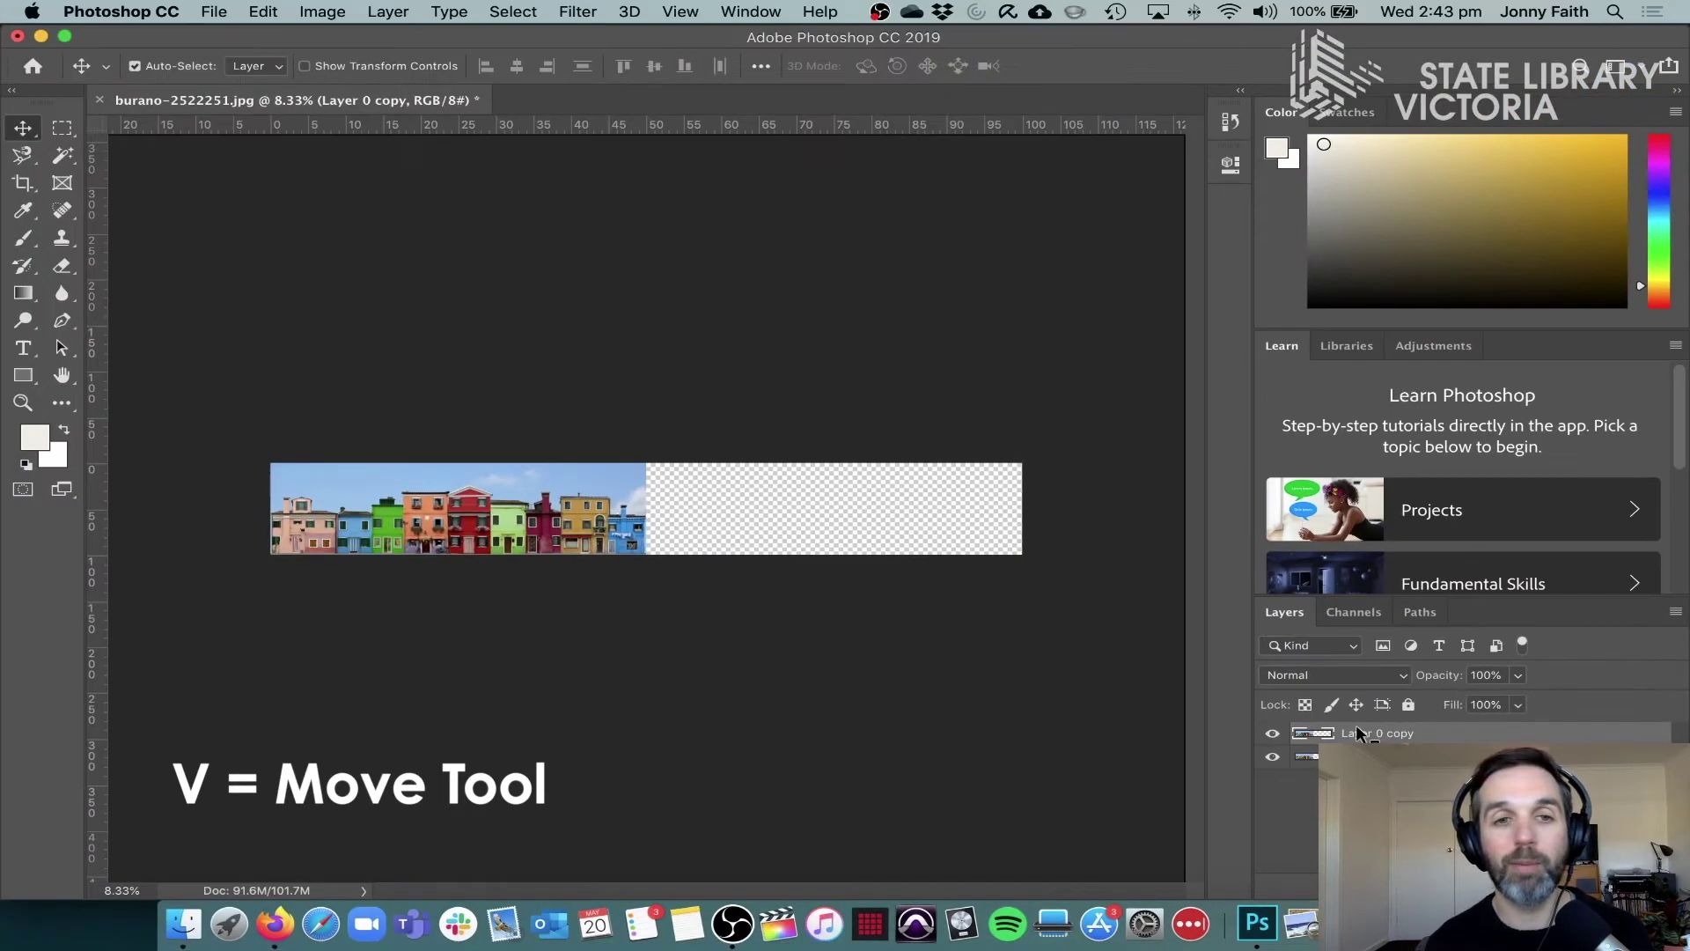
{"action": "left_click_drag", "start_coordinate": [416, 508], "coordinate": [773, 499]}
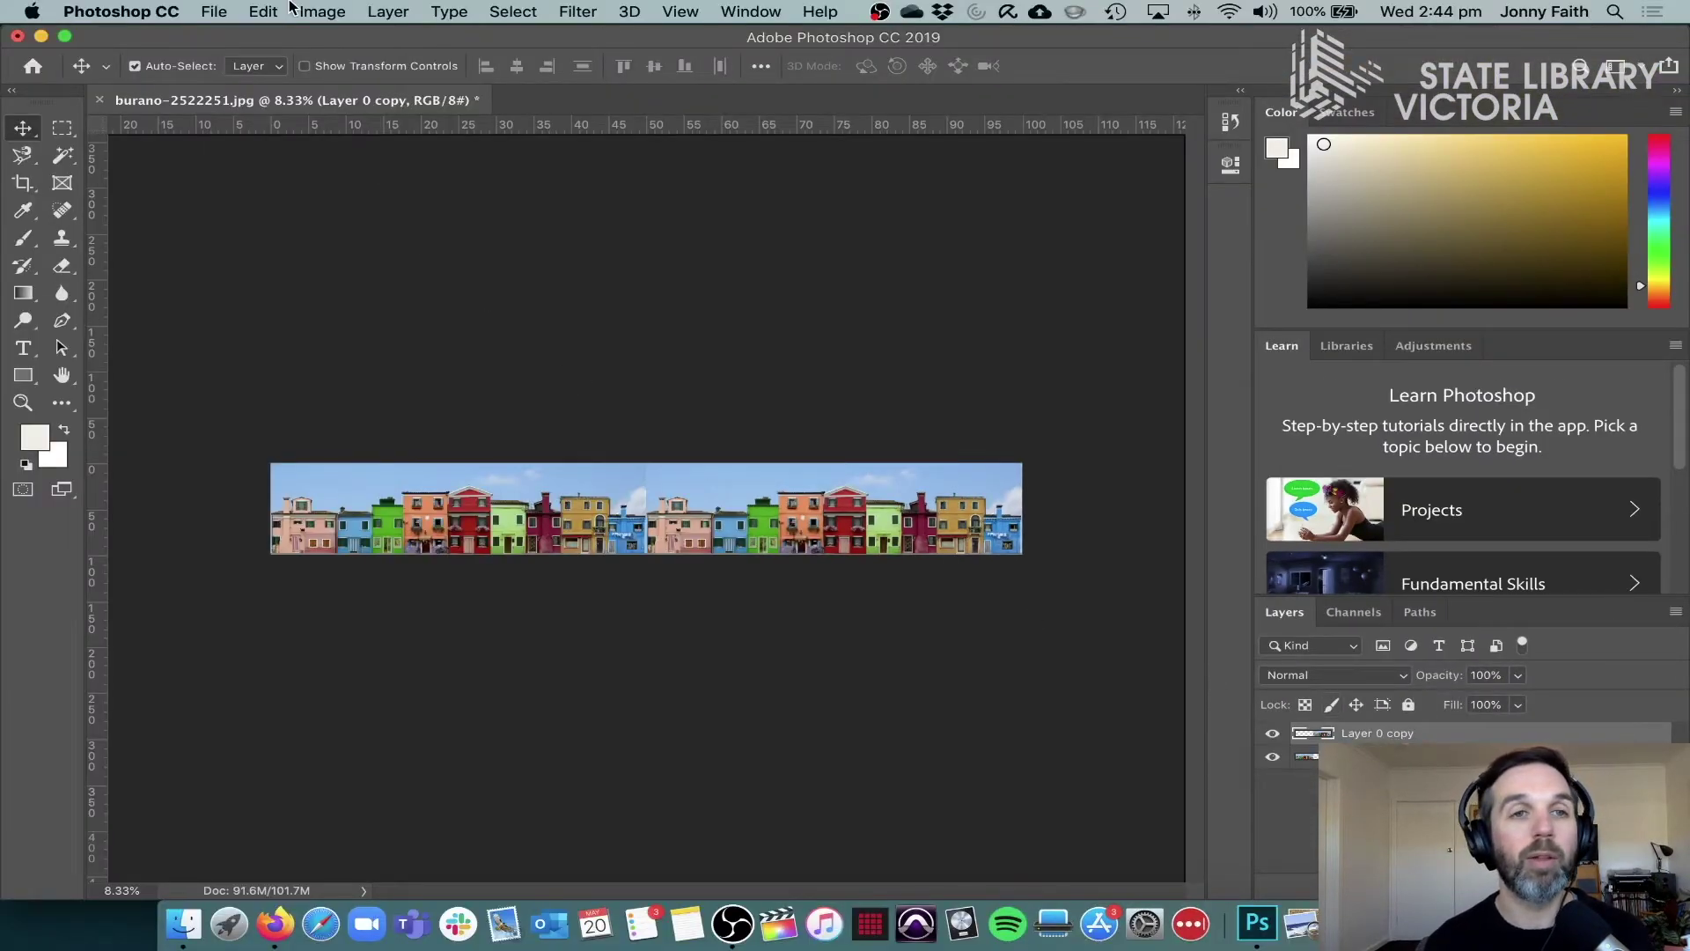
Step: Flip Layer 0 copy horizontally with Edit > Transform > Flip Horizontal
{"action": "left_click", "coordinate": [265, 11]}
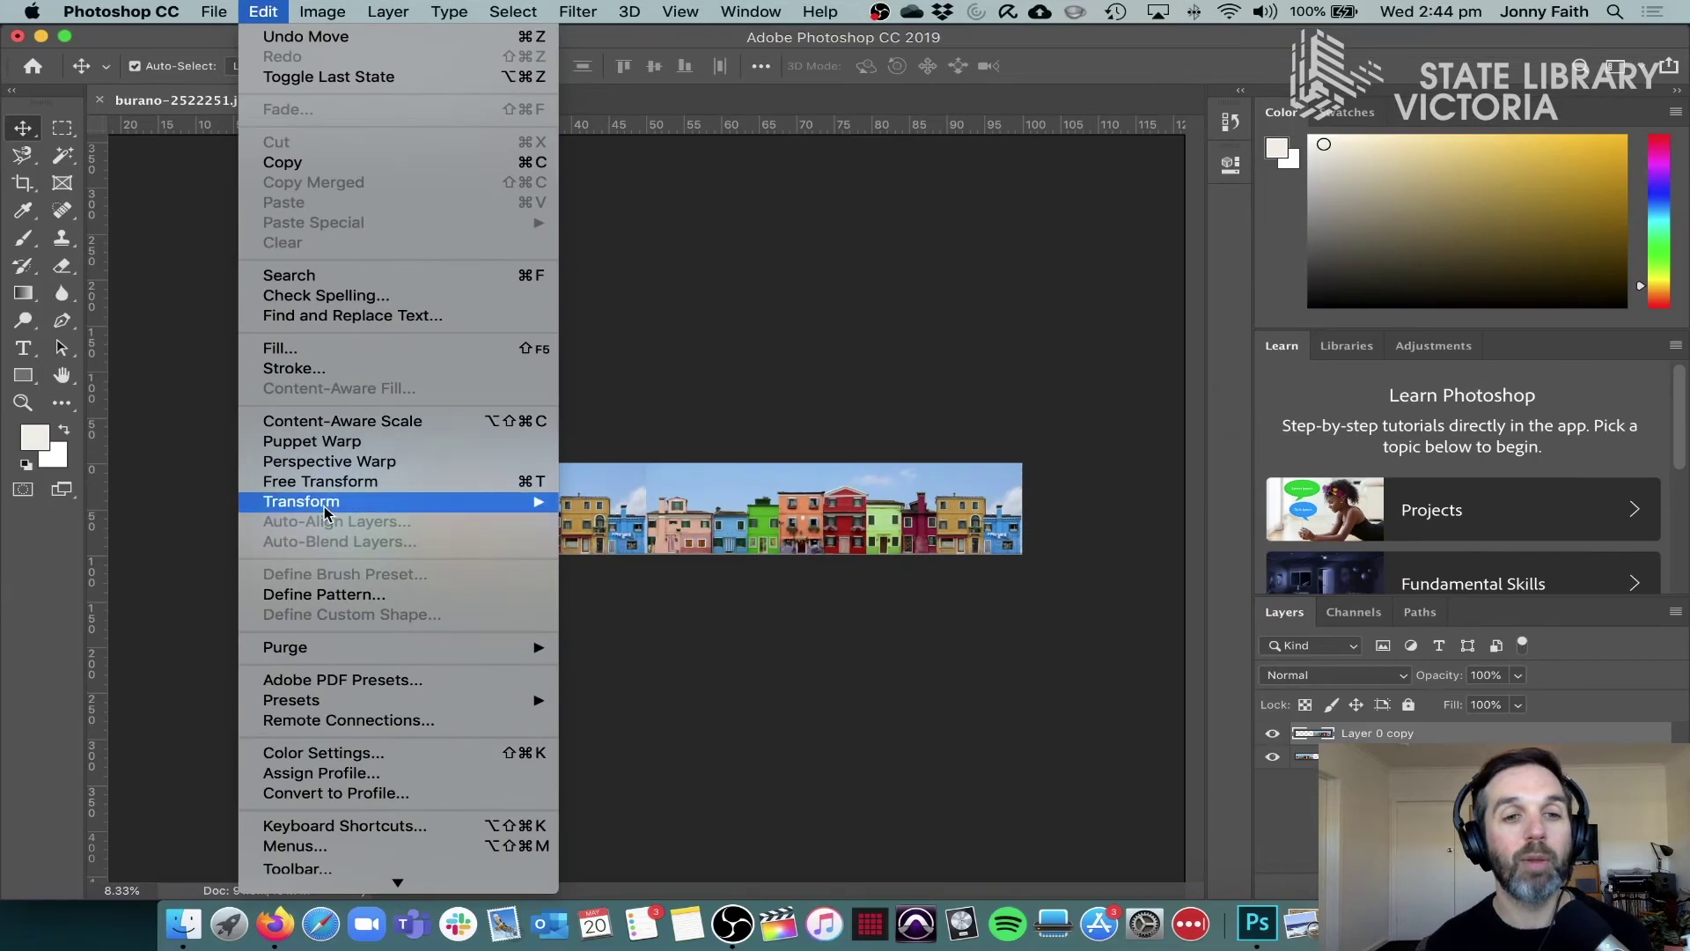
{"action": "mouse_move", "coordinate": [325, 518]}
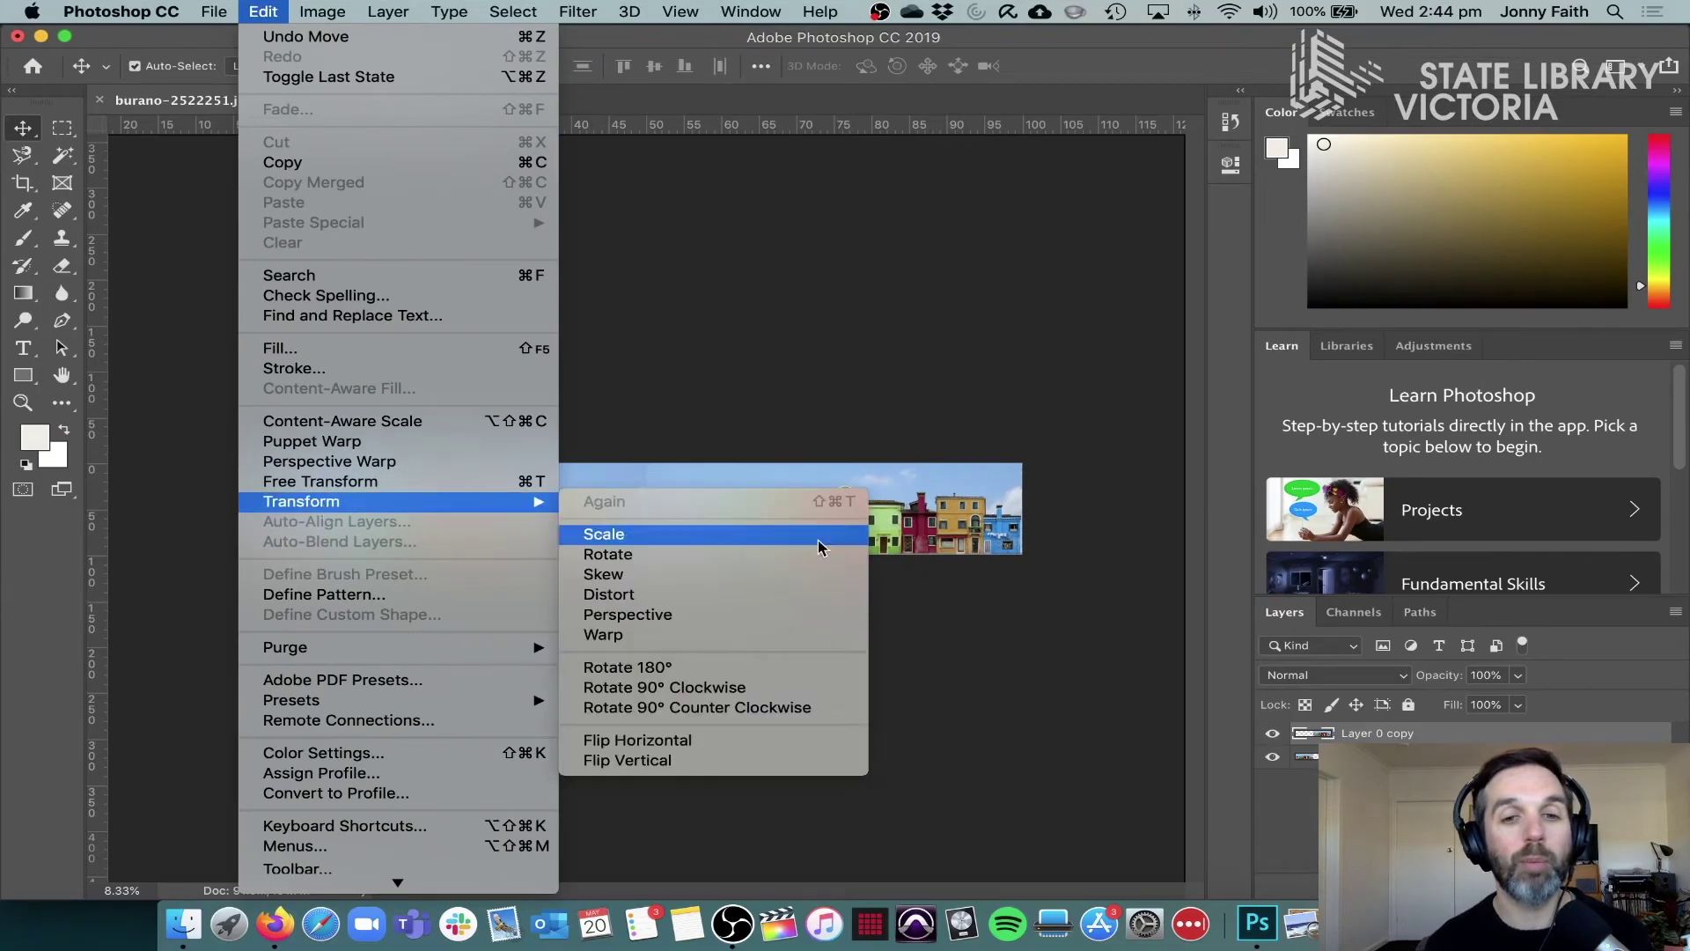
{"action": "left_click", "coordinate": [768, 743]}
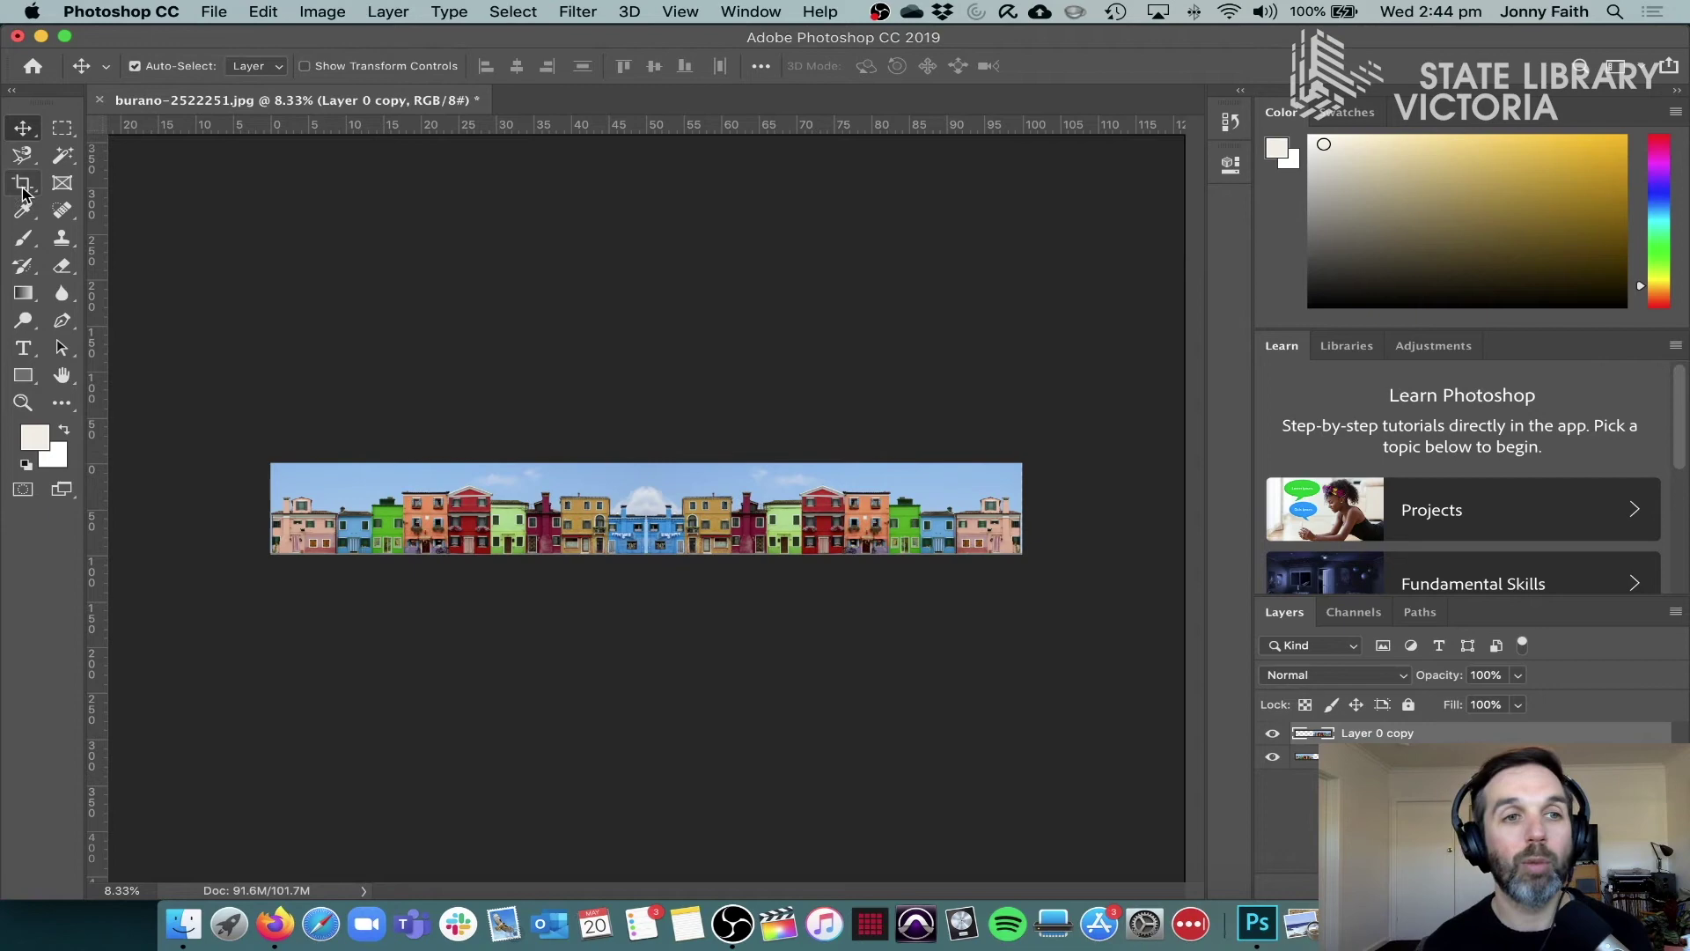
Step: Adjust the crop's right side and commit it to the mirrored house strip
{"action": "left_click", "coordinate": [23, 186]}
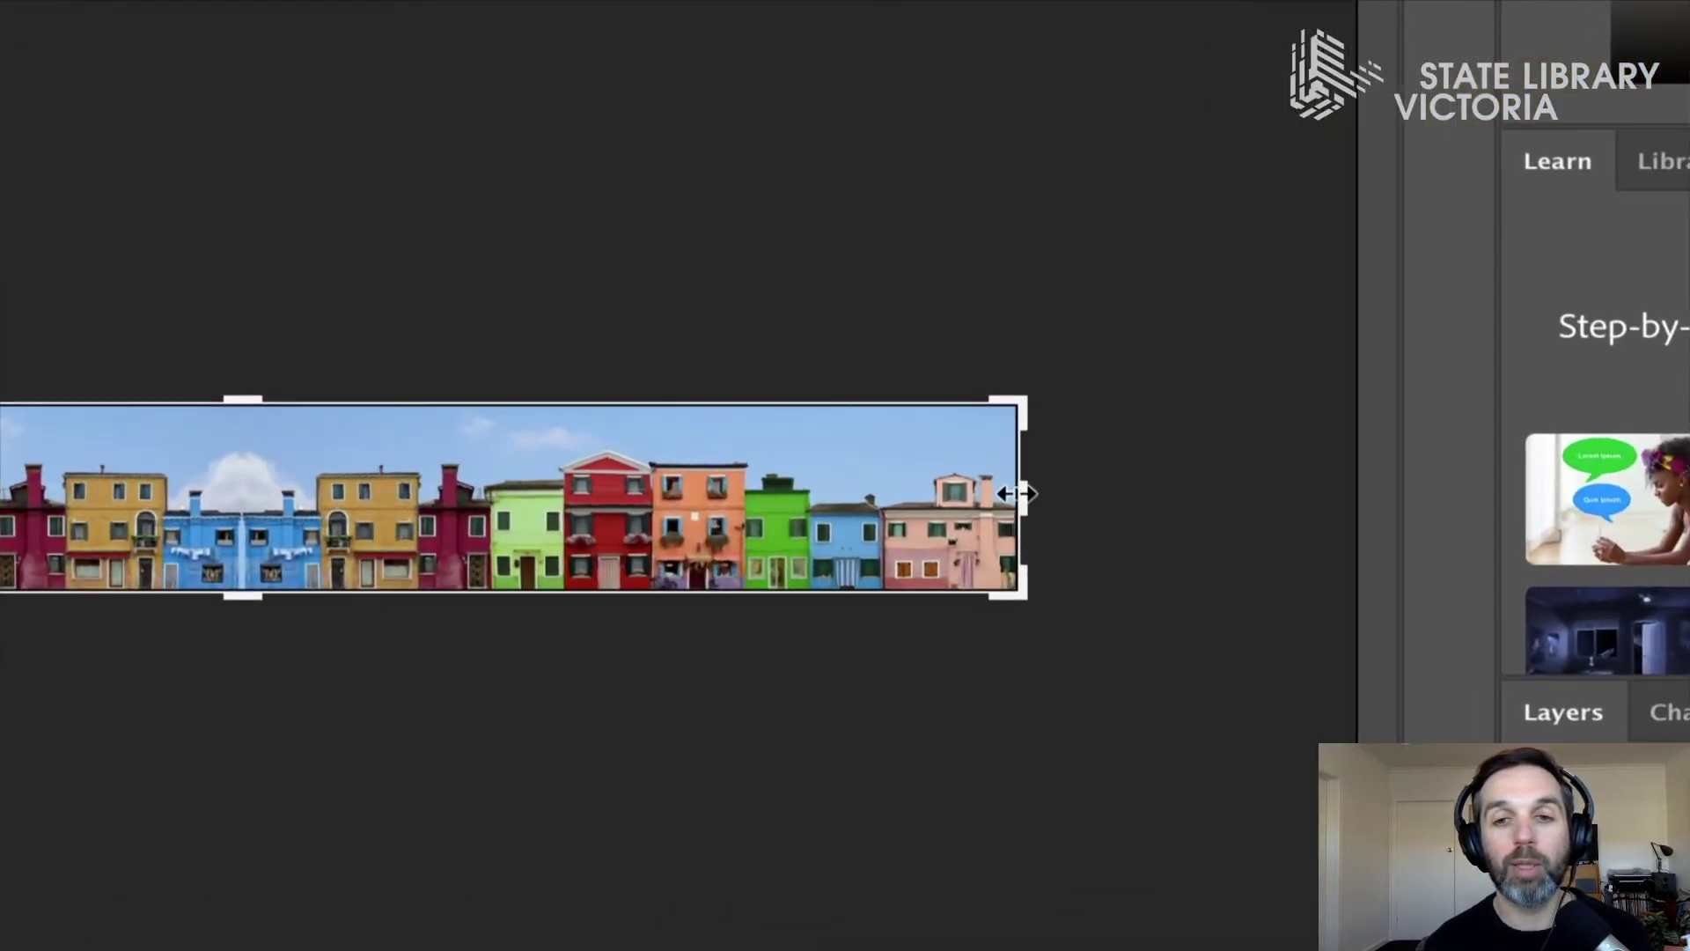
{"action": "mouse_move", "coordinate": [1022, 508]}
{"action": "left_mouse_down"}
{"action": "mouse_move", "coordinate": [1001, 491]}
{"action": "mouse_move", "coordinate": [1018, 498]}
{"action": "left_mouse_up"}
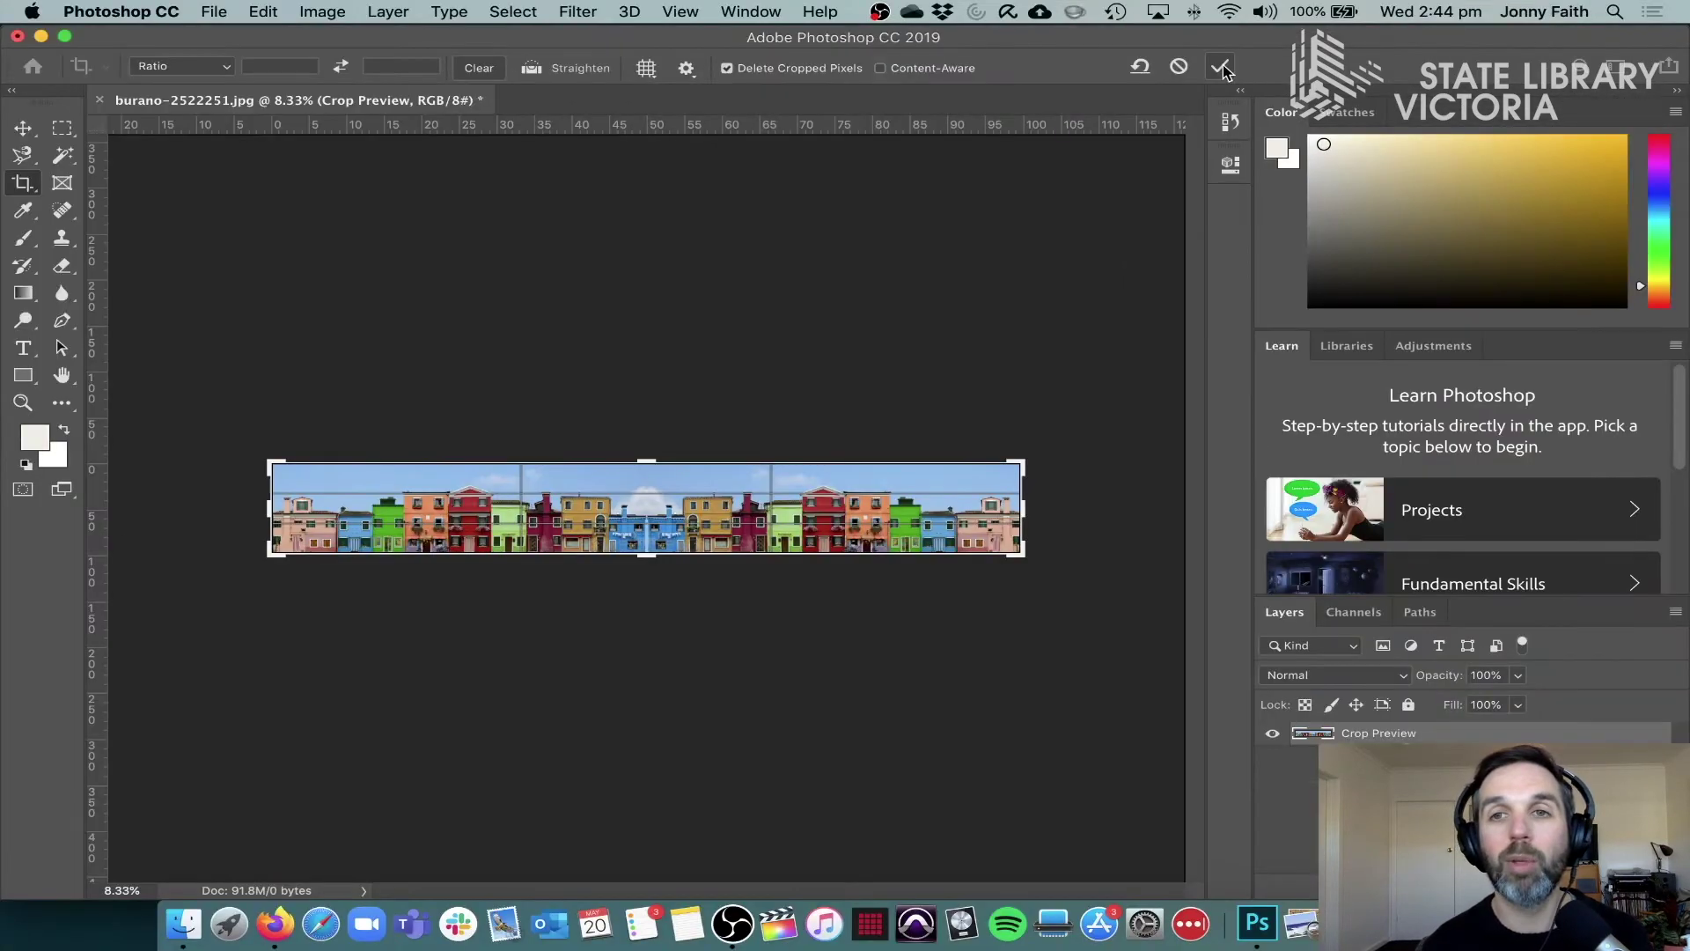
{"action": "left_click", "coordinate": [1222, 68]}
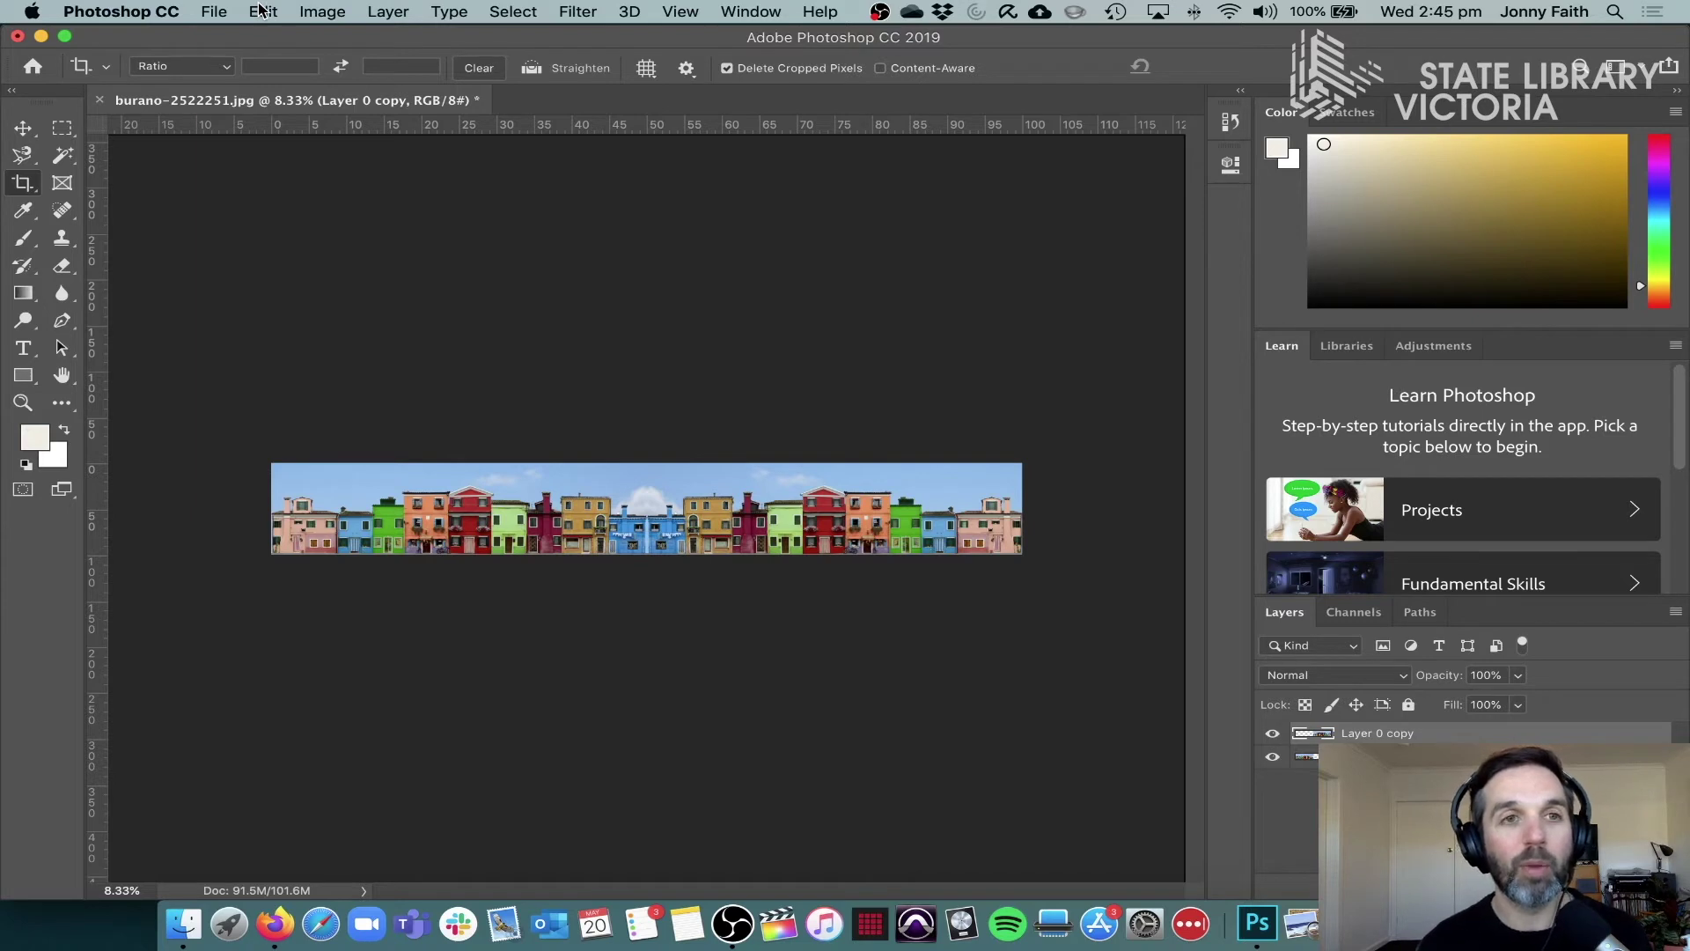
Step: In Image Size, unlink proportions and copy the 129.96 cm width into Height
{"action": "left_click", "coordinate": [262, 10]}
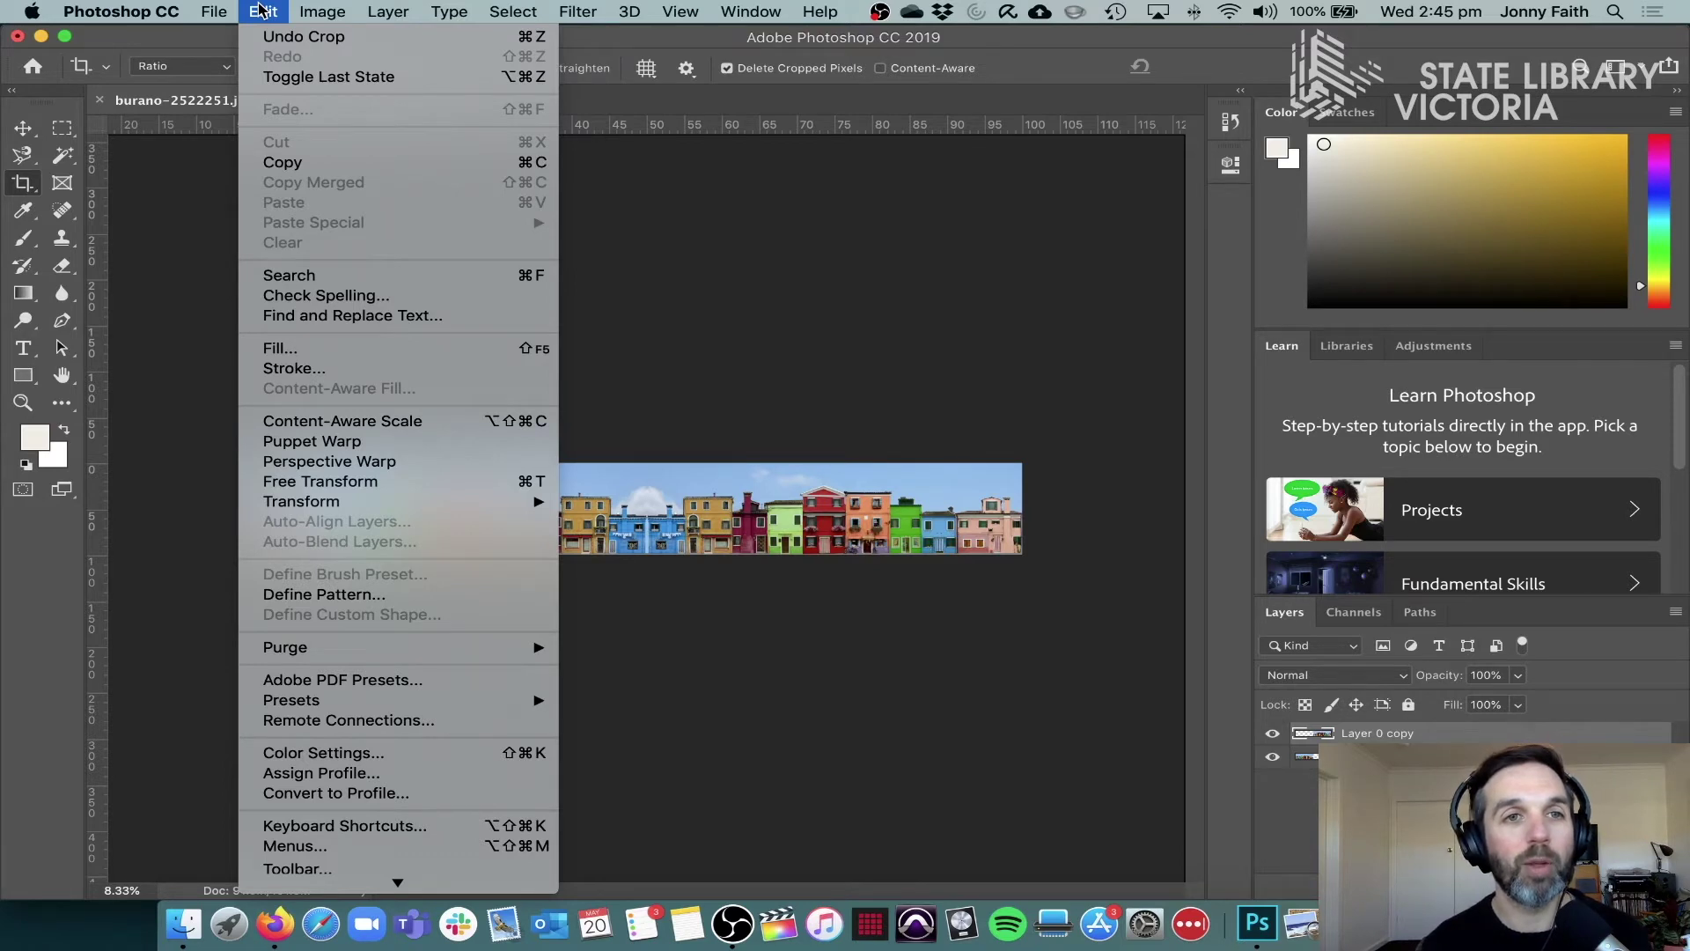
{"action": "mouse_move", "coordinate": [324, 7]}
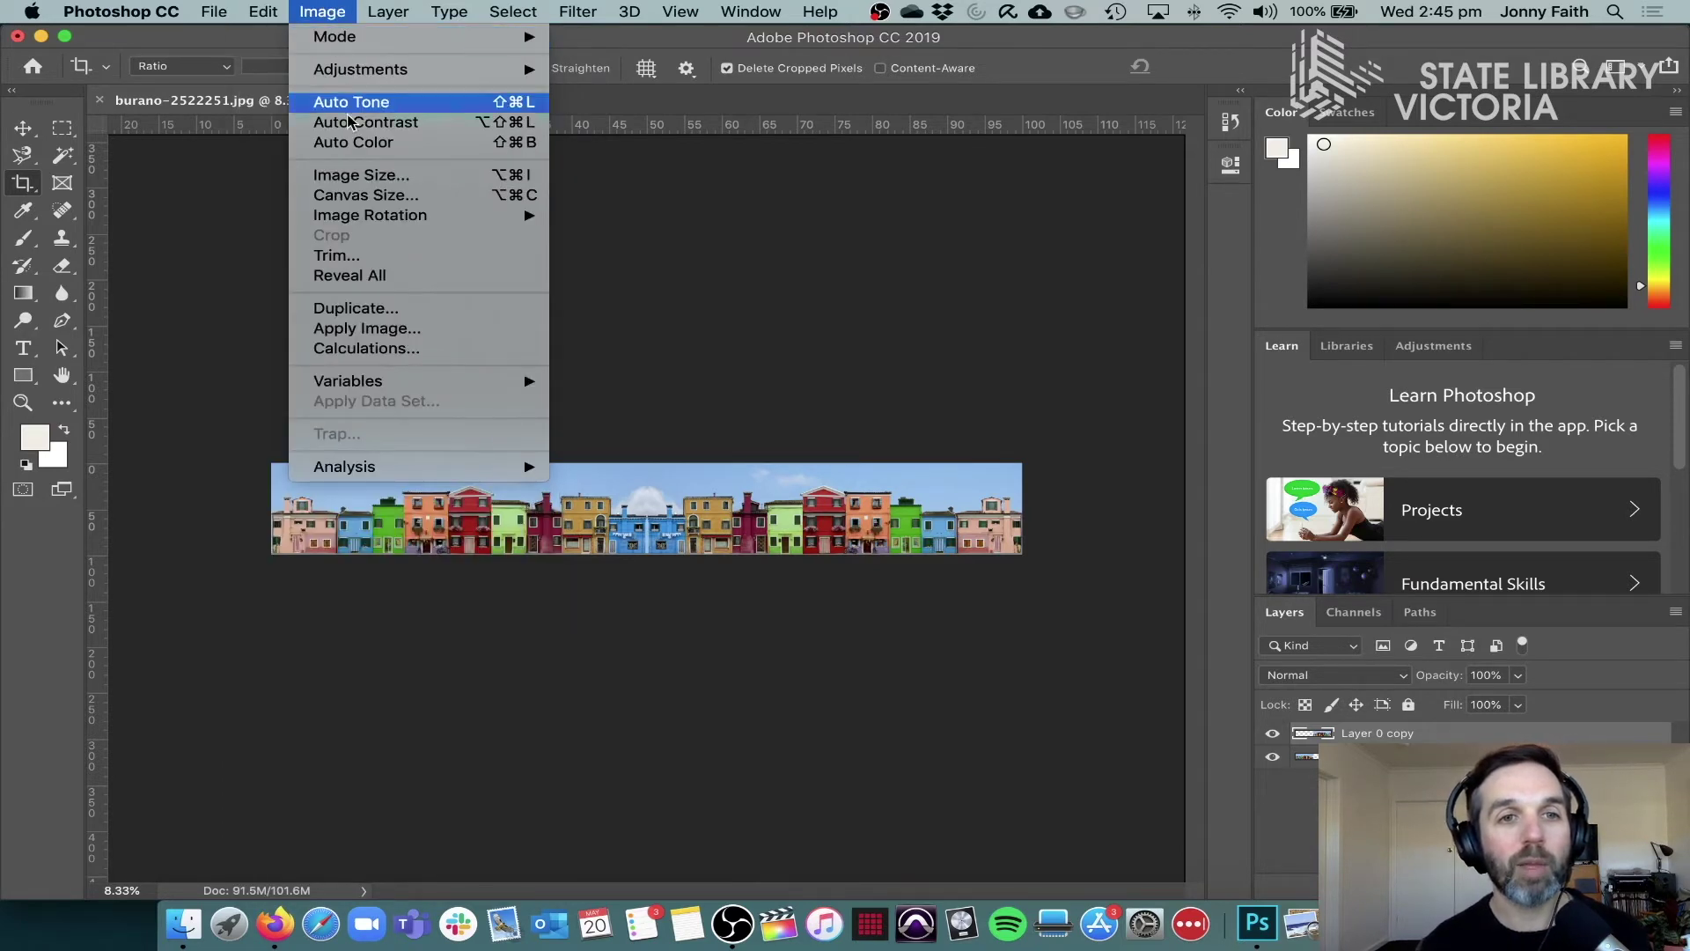
{"action": "left_click", "coordinate": [364, 180]}
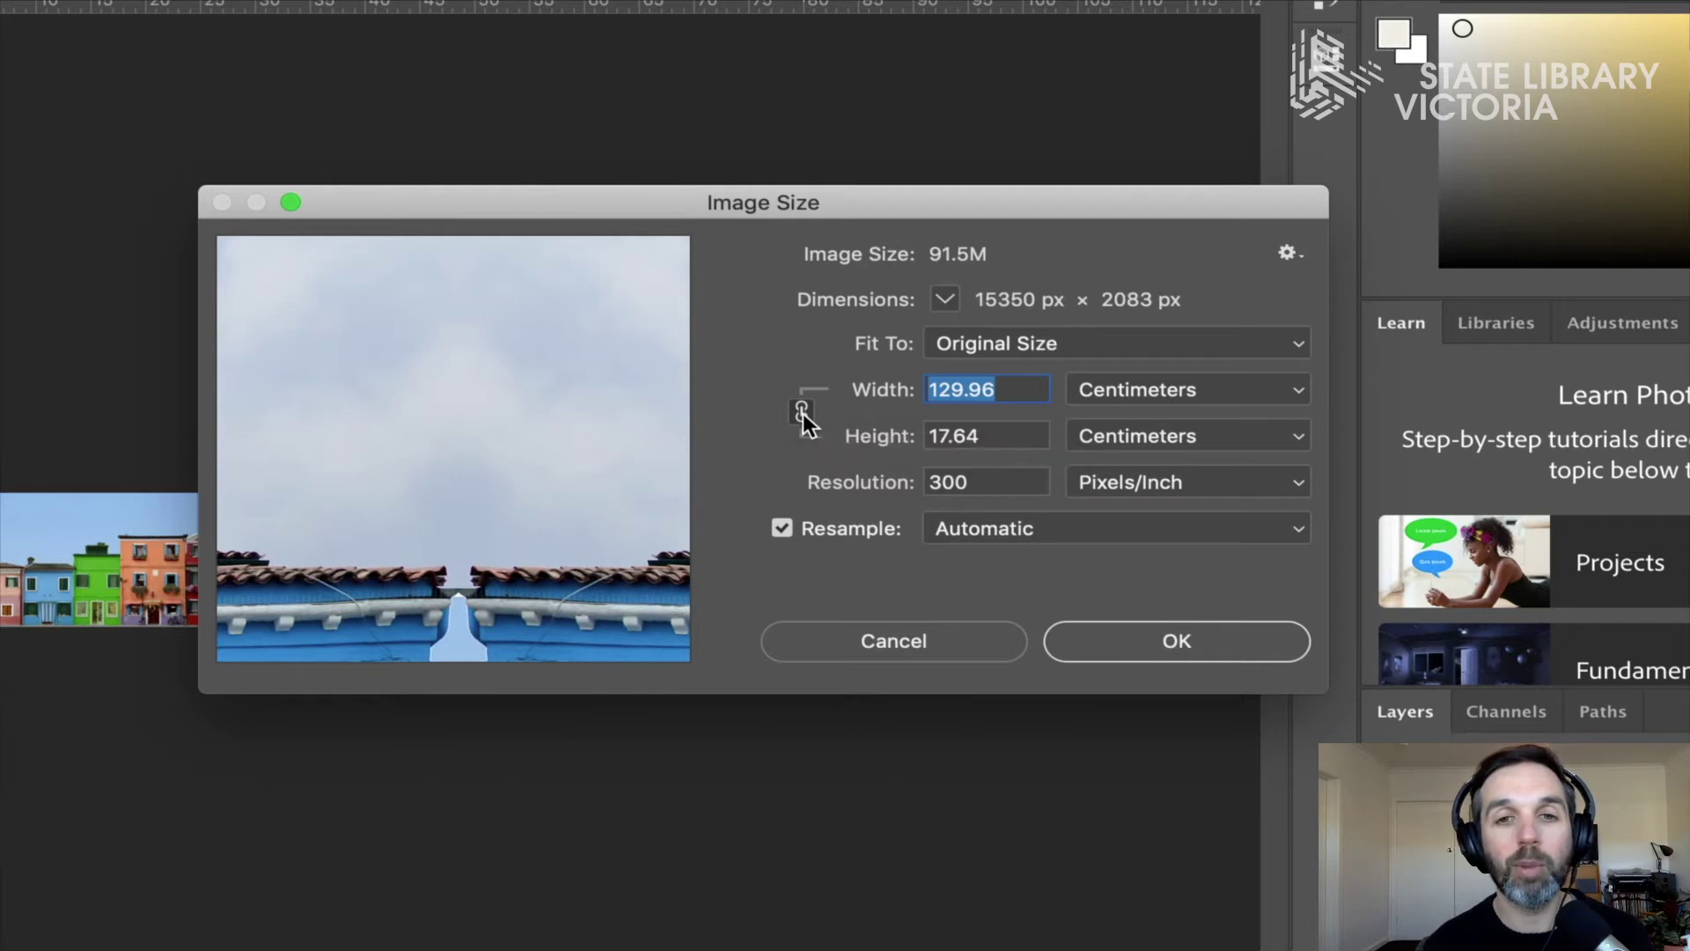
{"action": "left_click", "coordinate": [802, 411]}
{"action": "left_click", "coordinate": [1030, 387]}
{"action": "left_click_drag", "start_coordinate": [1029, 387], "coordinate": [929, 390]}
{"action": "key", "text": "super+c"}
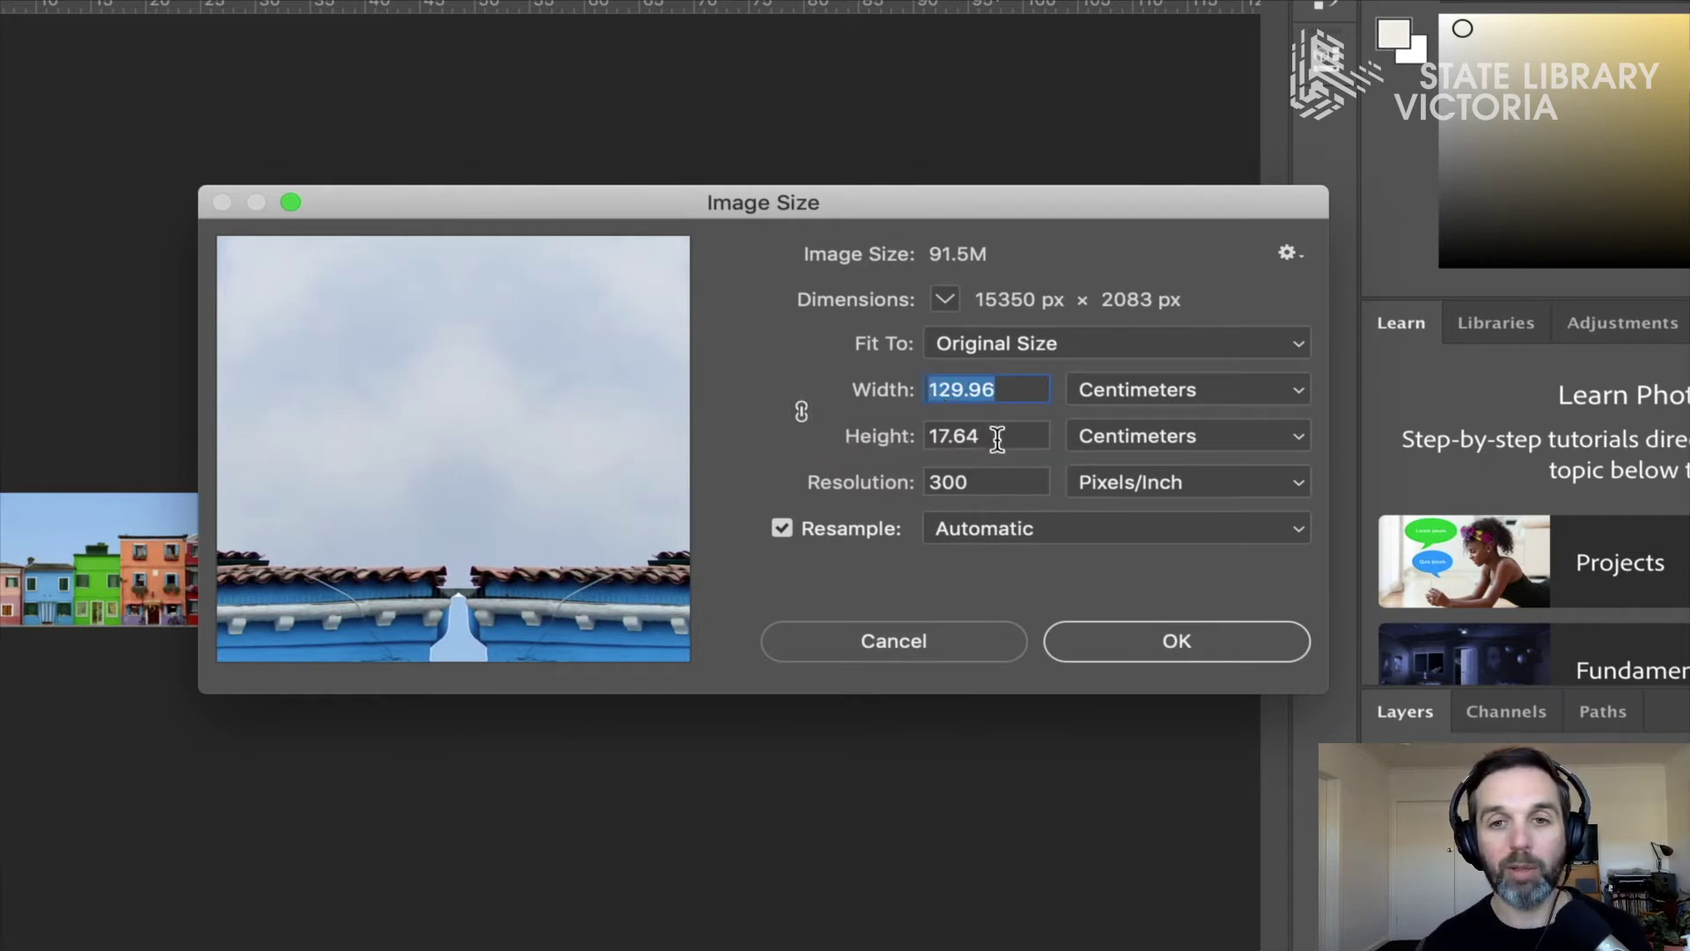
{"action": "left_click_drag", "start_coordinate": [1000, 437], "coordinate": [891, 443]}
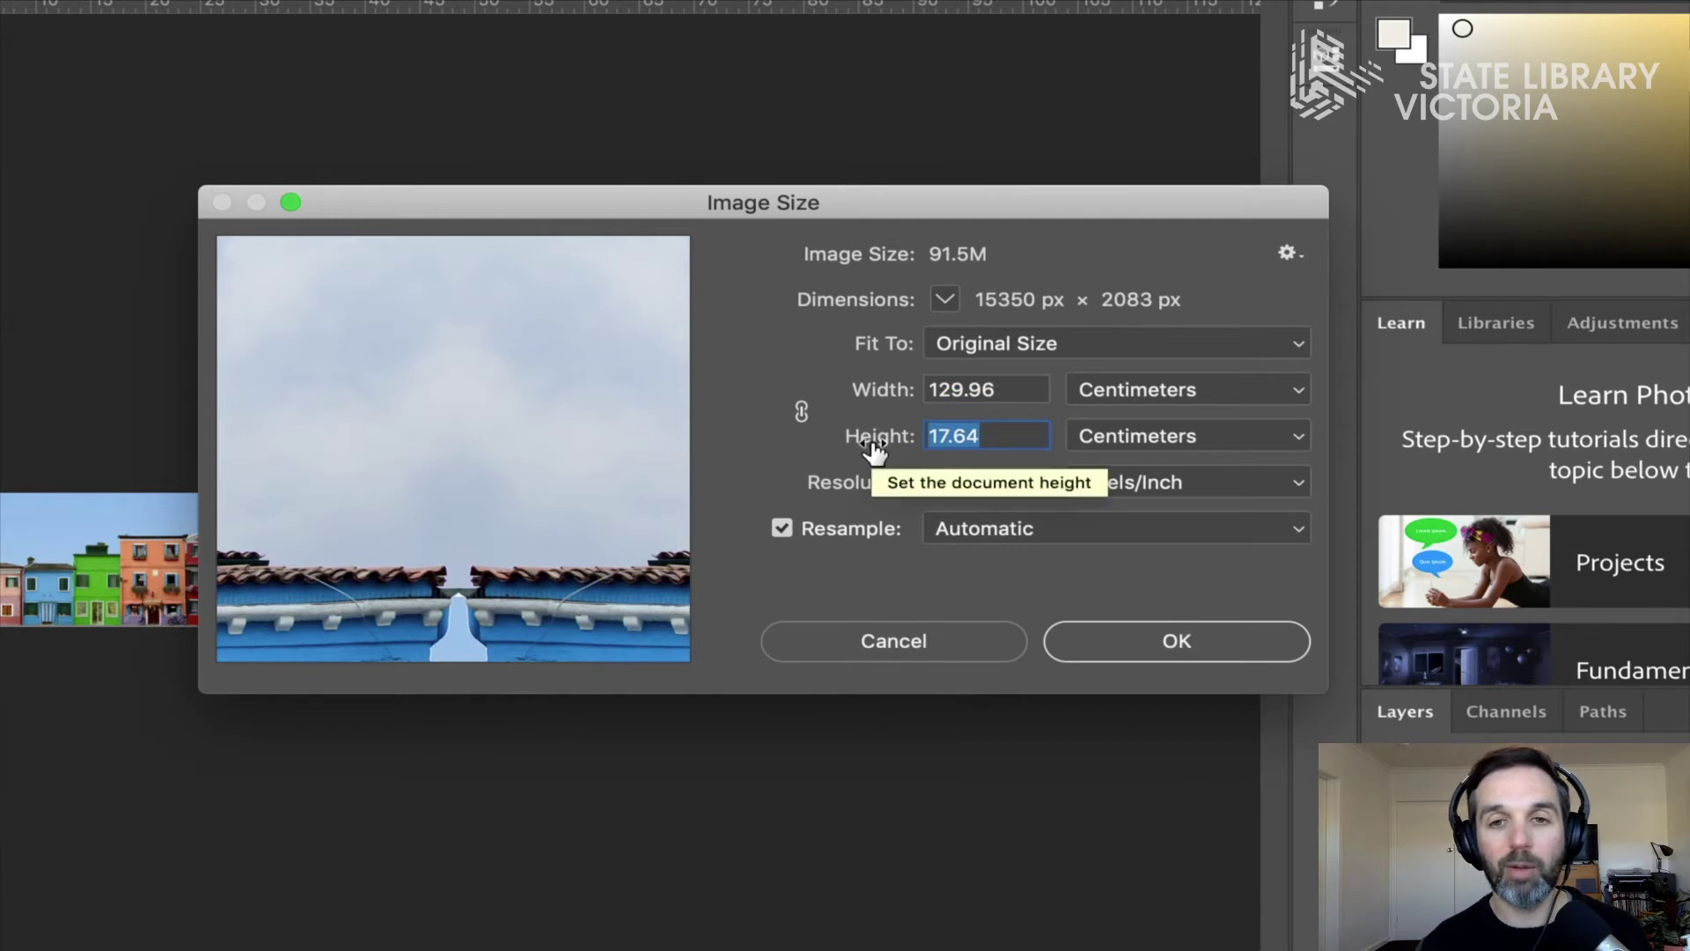
{"action": "key", "text": "super+v"}
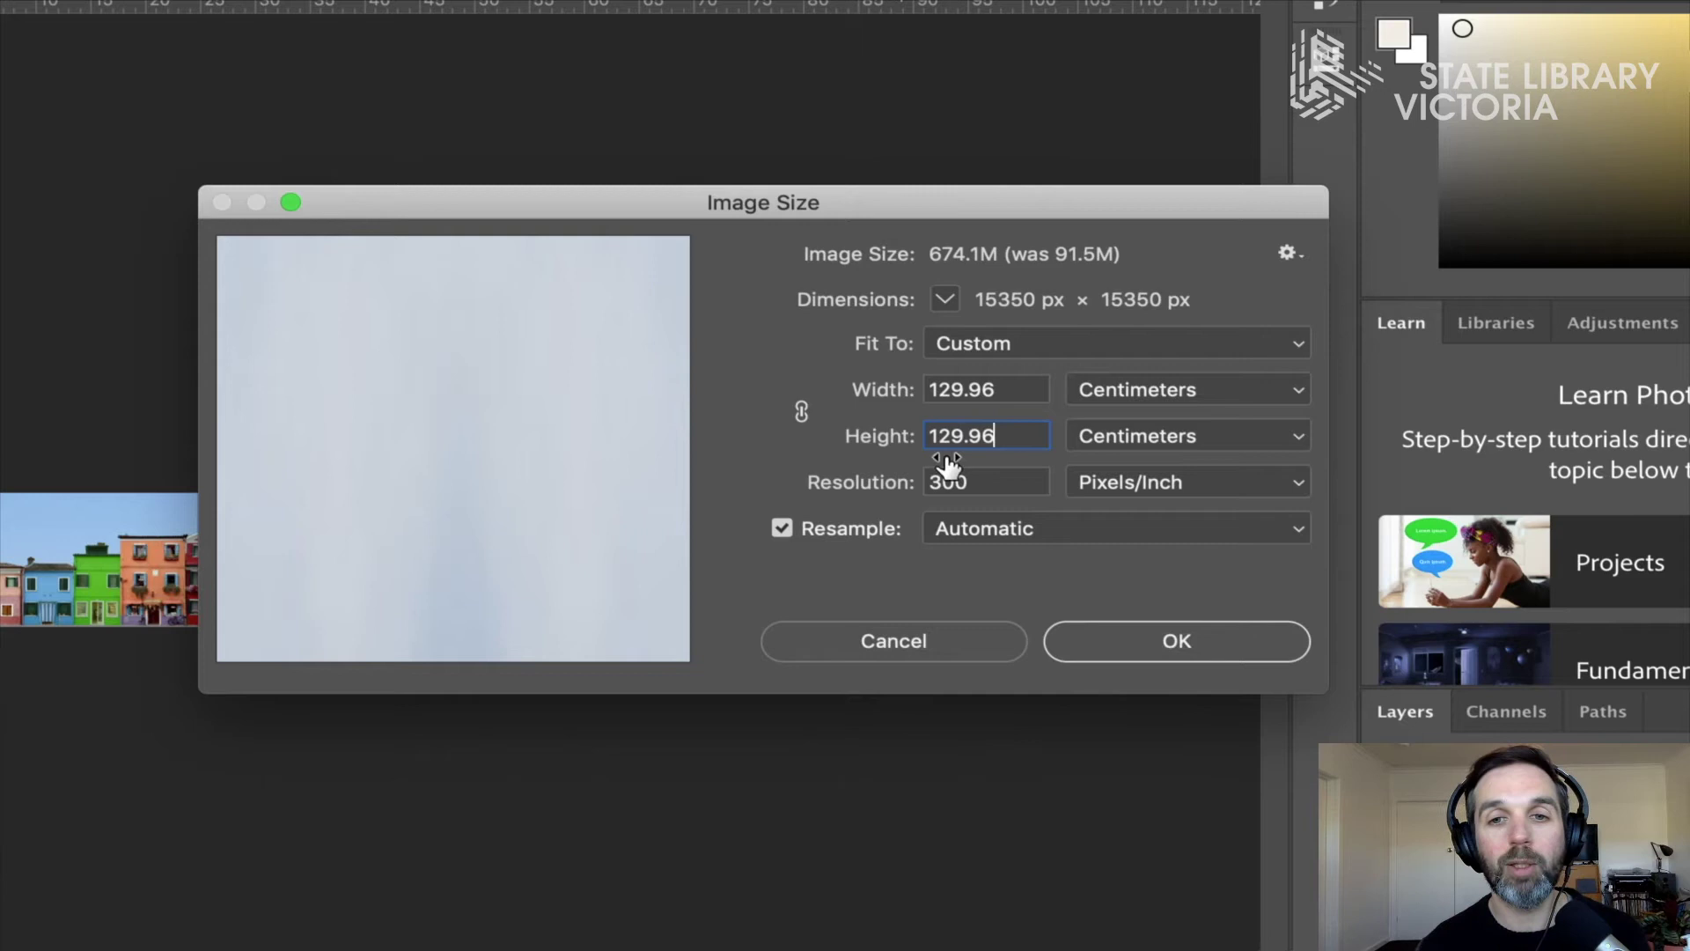
Step: Set resolution to 120 pixels/inch and apply the 6140 × 6140 px size
{"action": "double_click", "coordinate": [998, 482]}
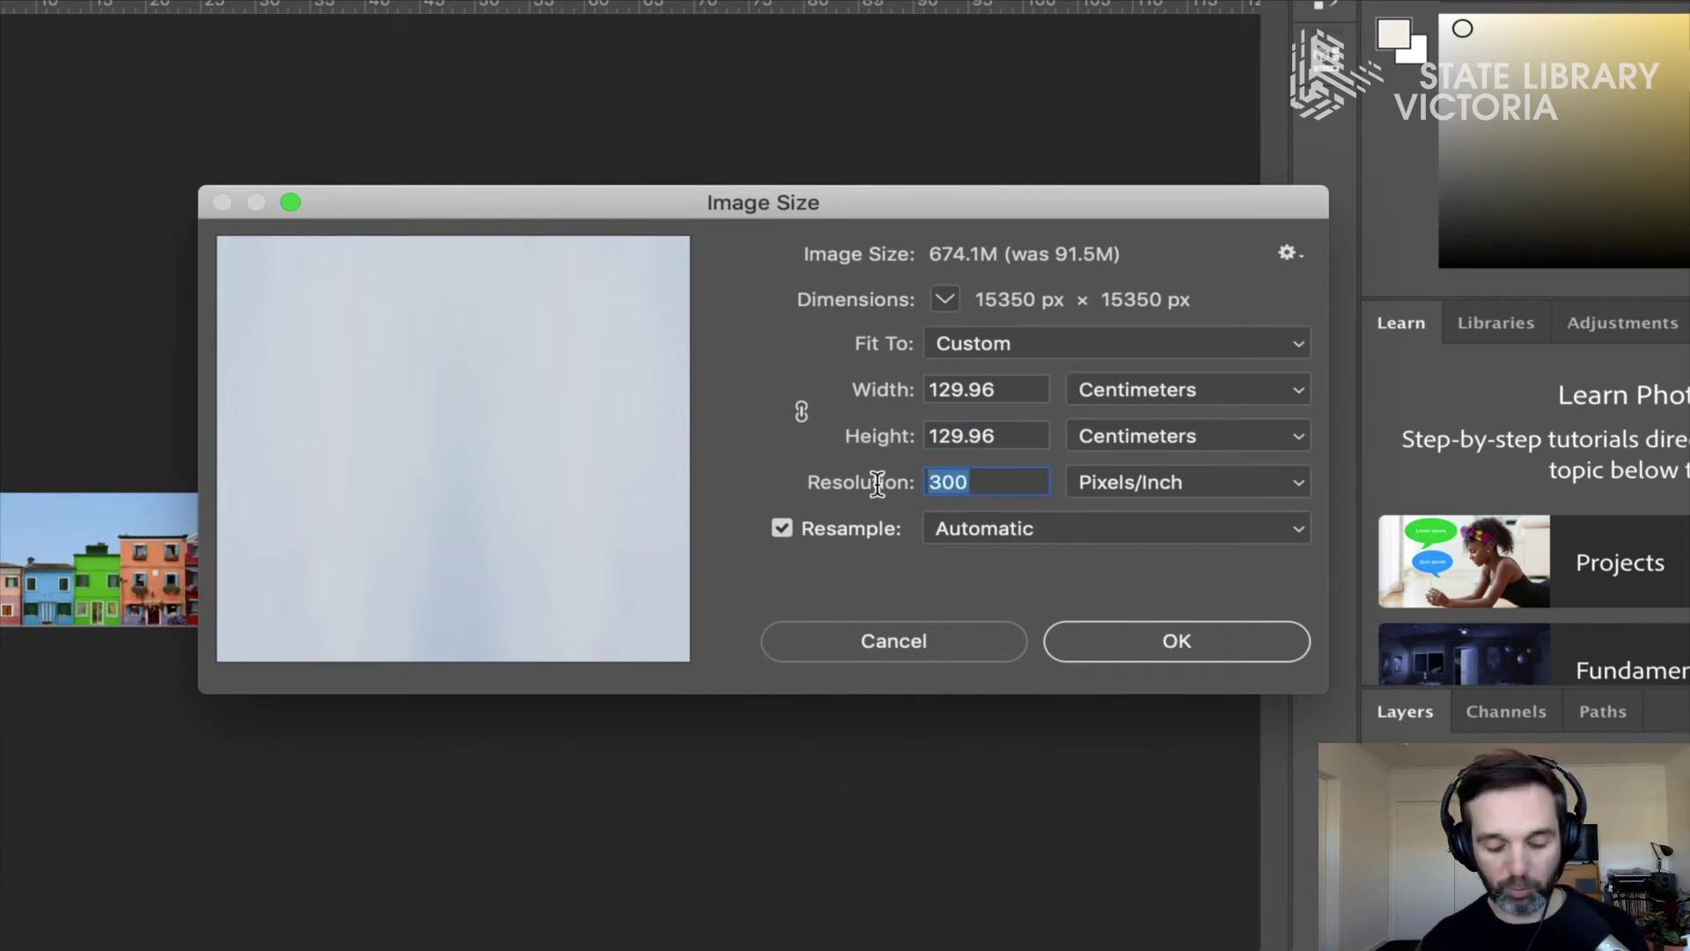
{"action": "type", "text": "72"}
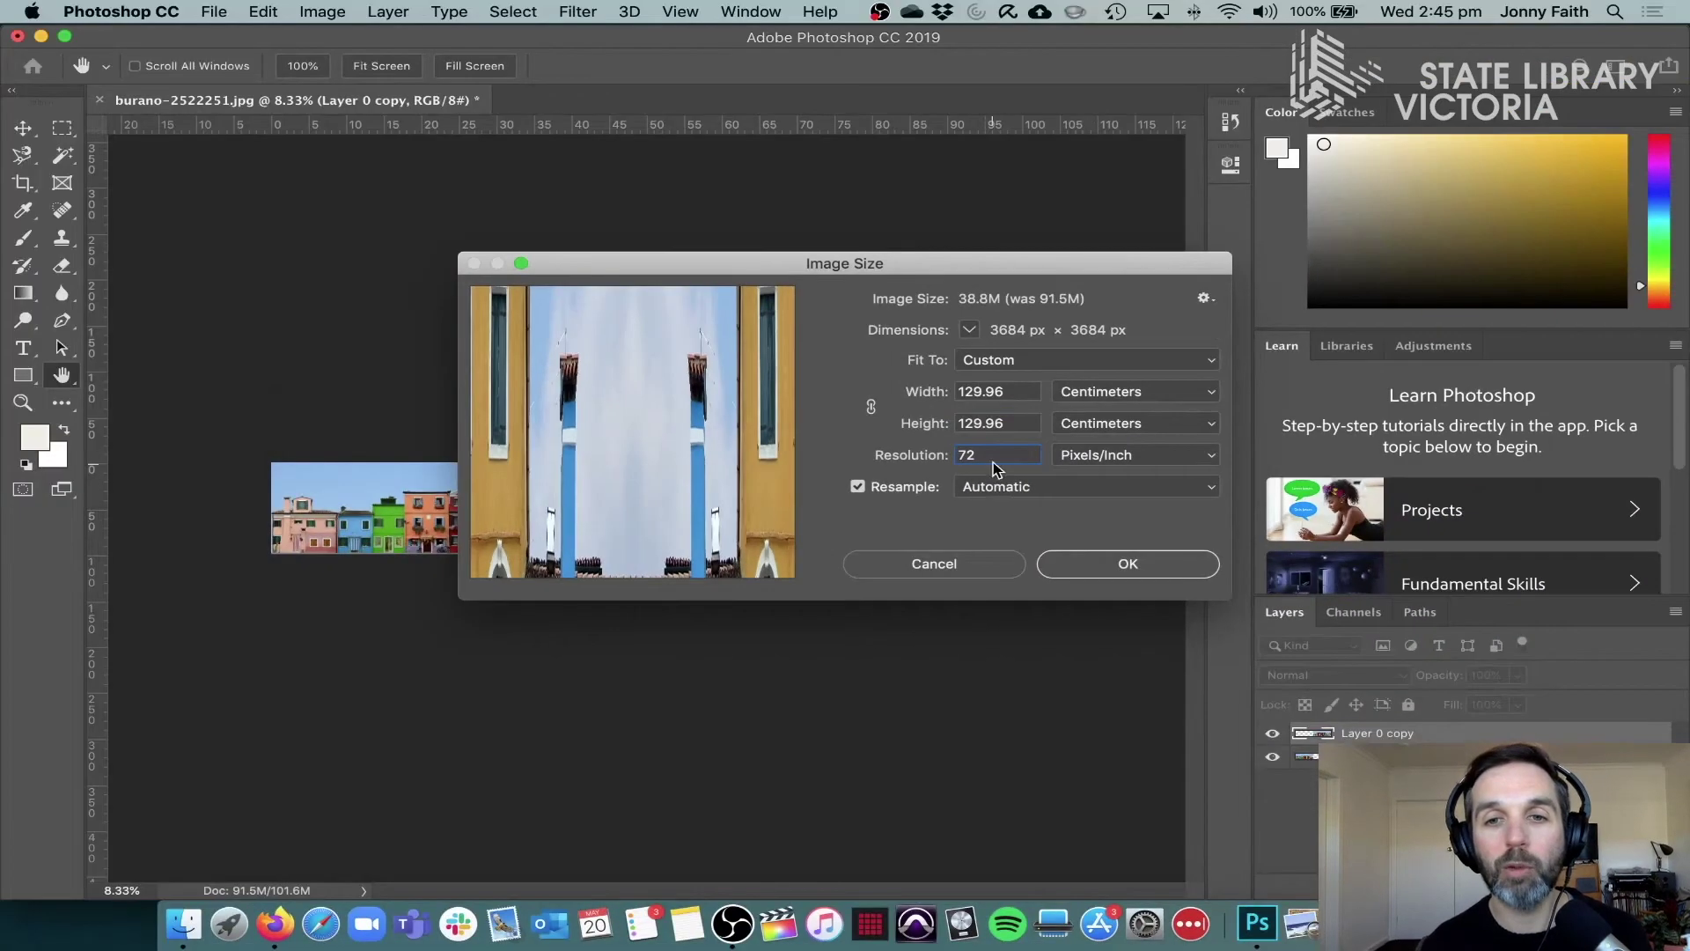
{"action": "left_click_drag", "start_coordinate": [1007, 622], "coordinate": [793, 610]}
{"action": "type", "text": "120"}
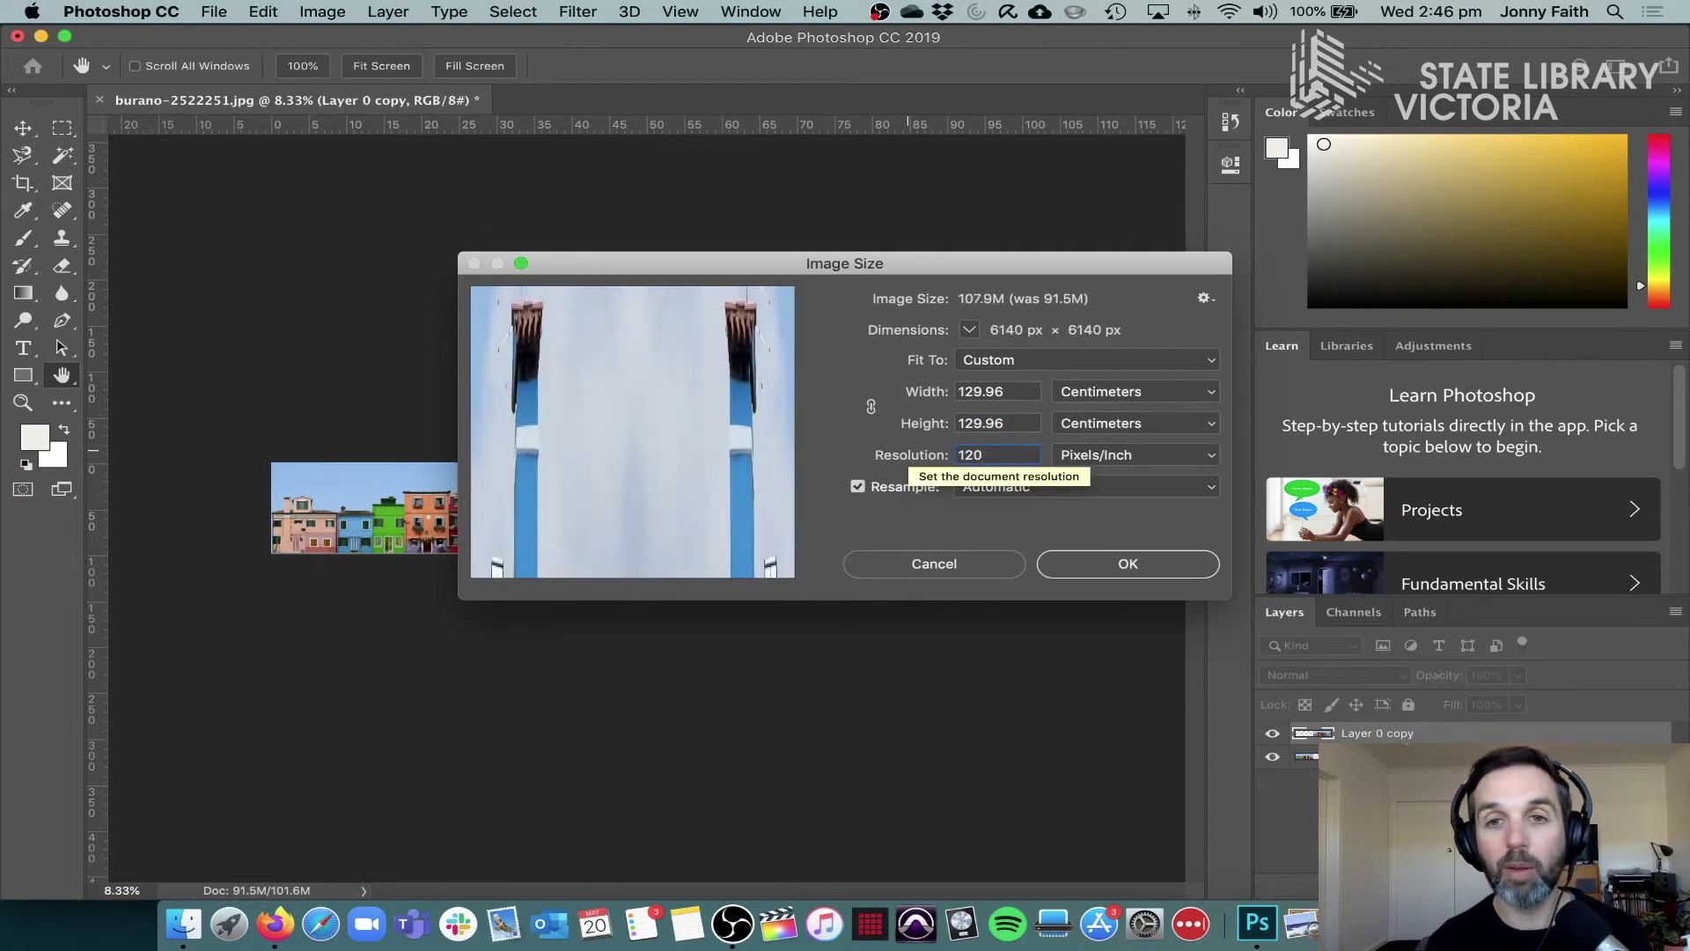
{"action": "left_click", "coordinate": [1148, 570]}
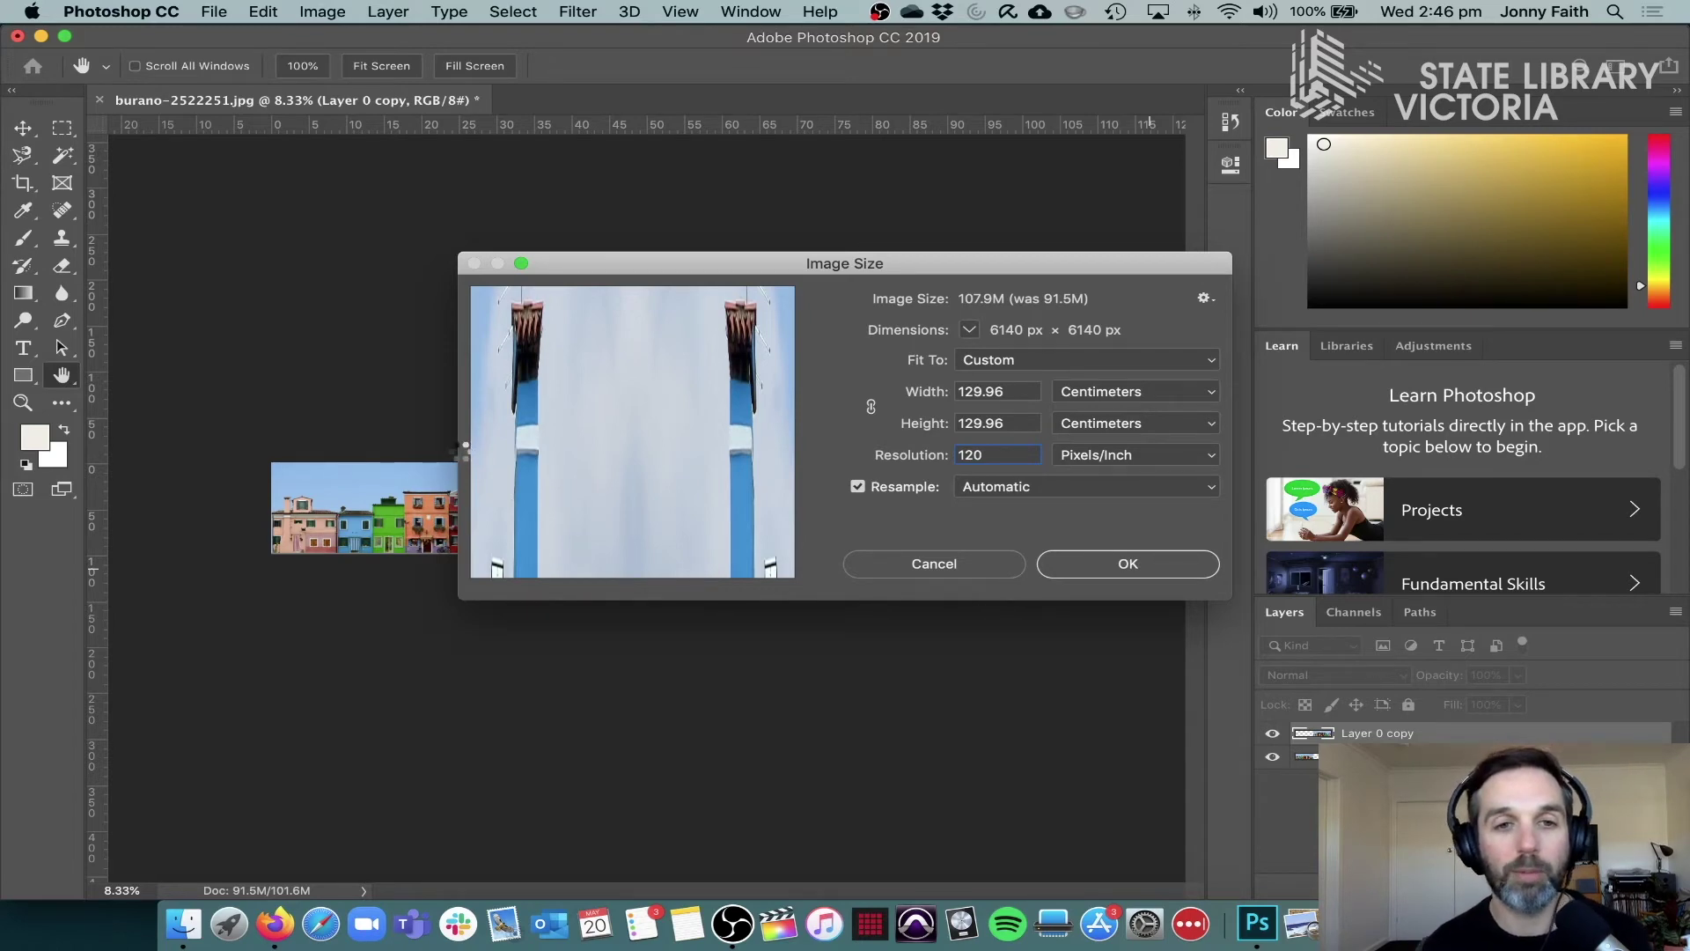
{"action": "key", "text": "c"}
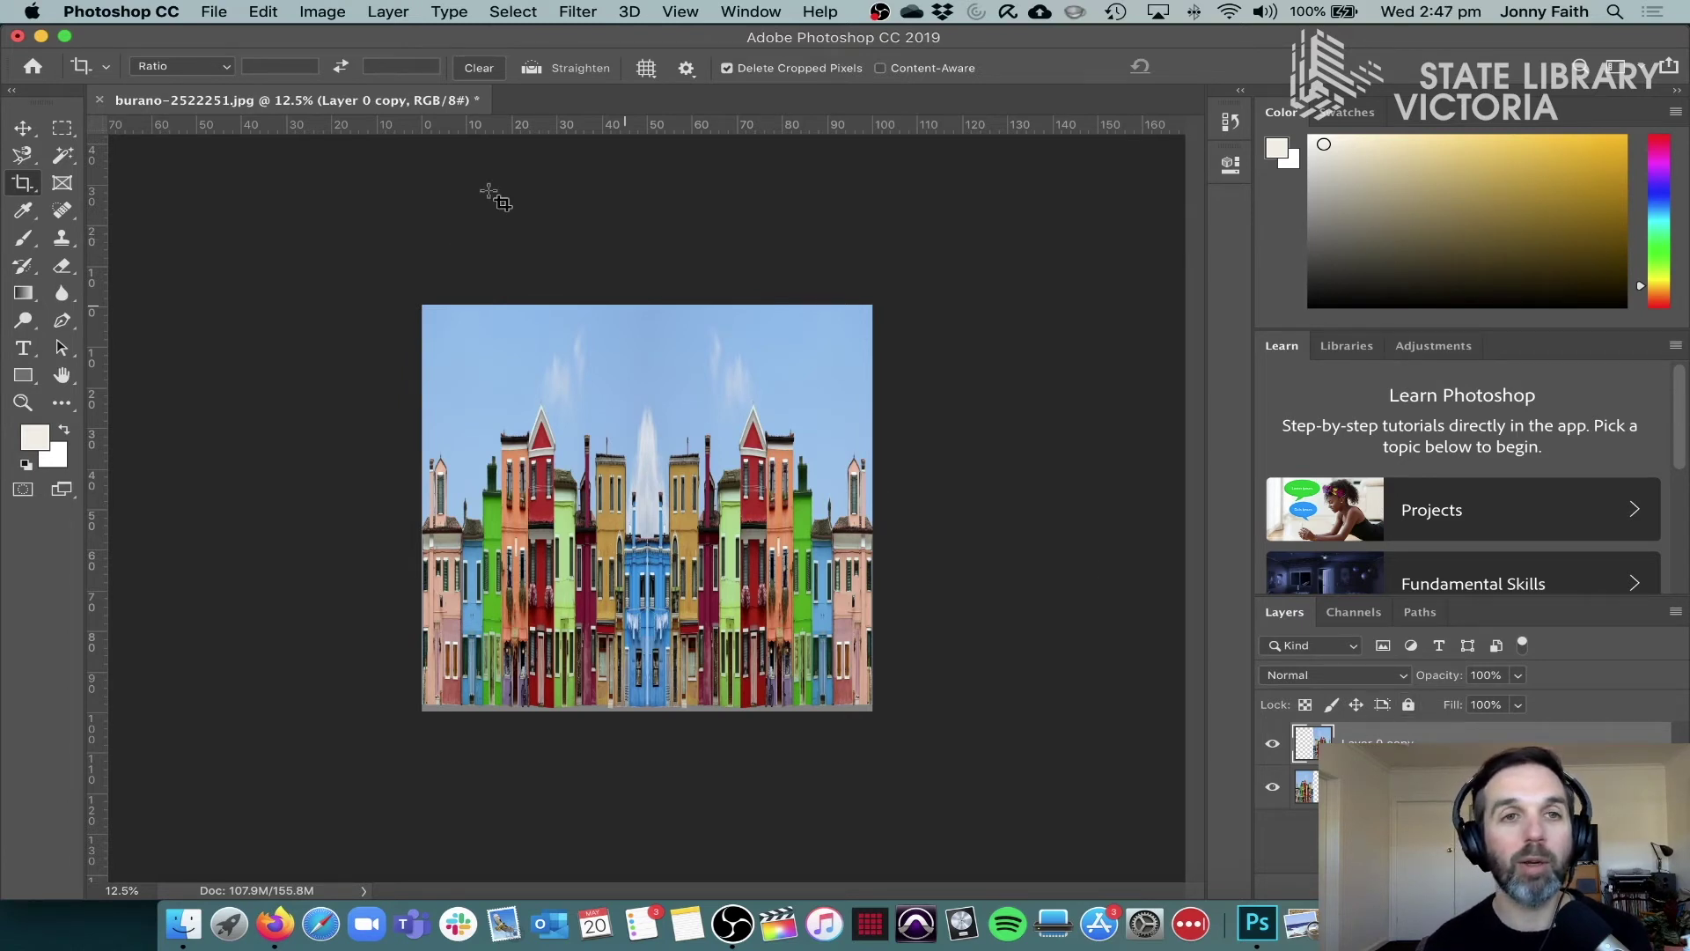
Step: Flatten the image and unlock the resulting Background layer
{"action": "left_click", "coordinate": [389, 11]}
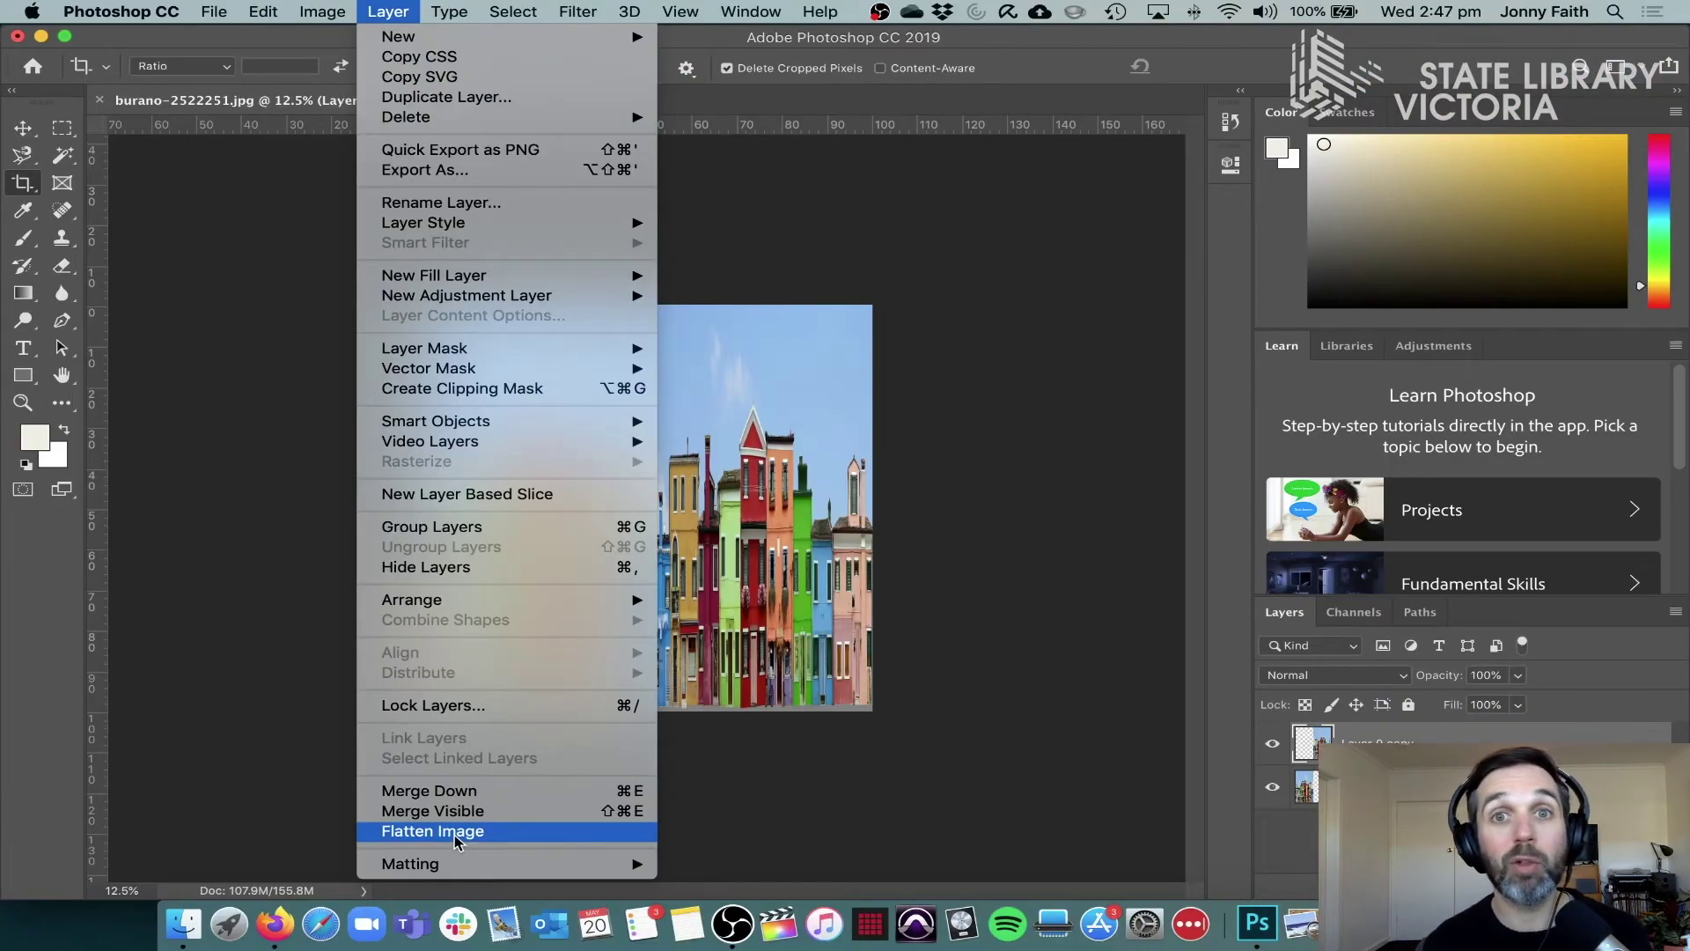
{"action": "left_click", "coordinate": [457, 839]}
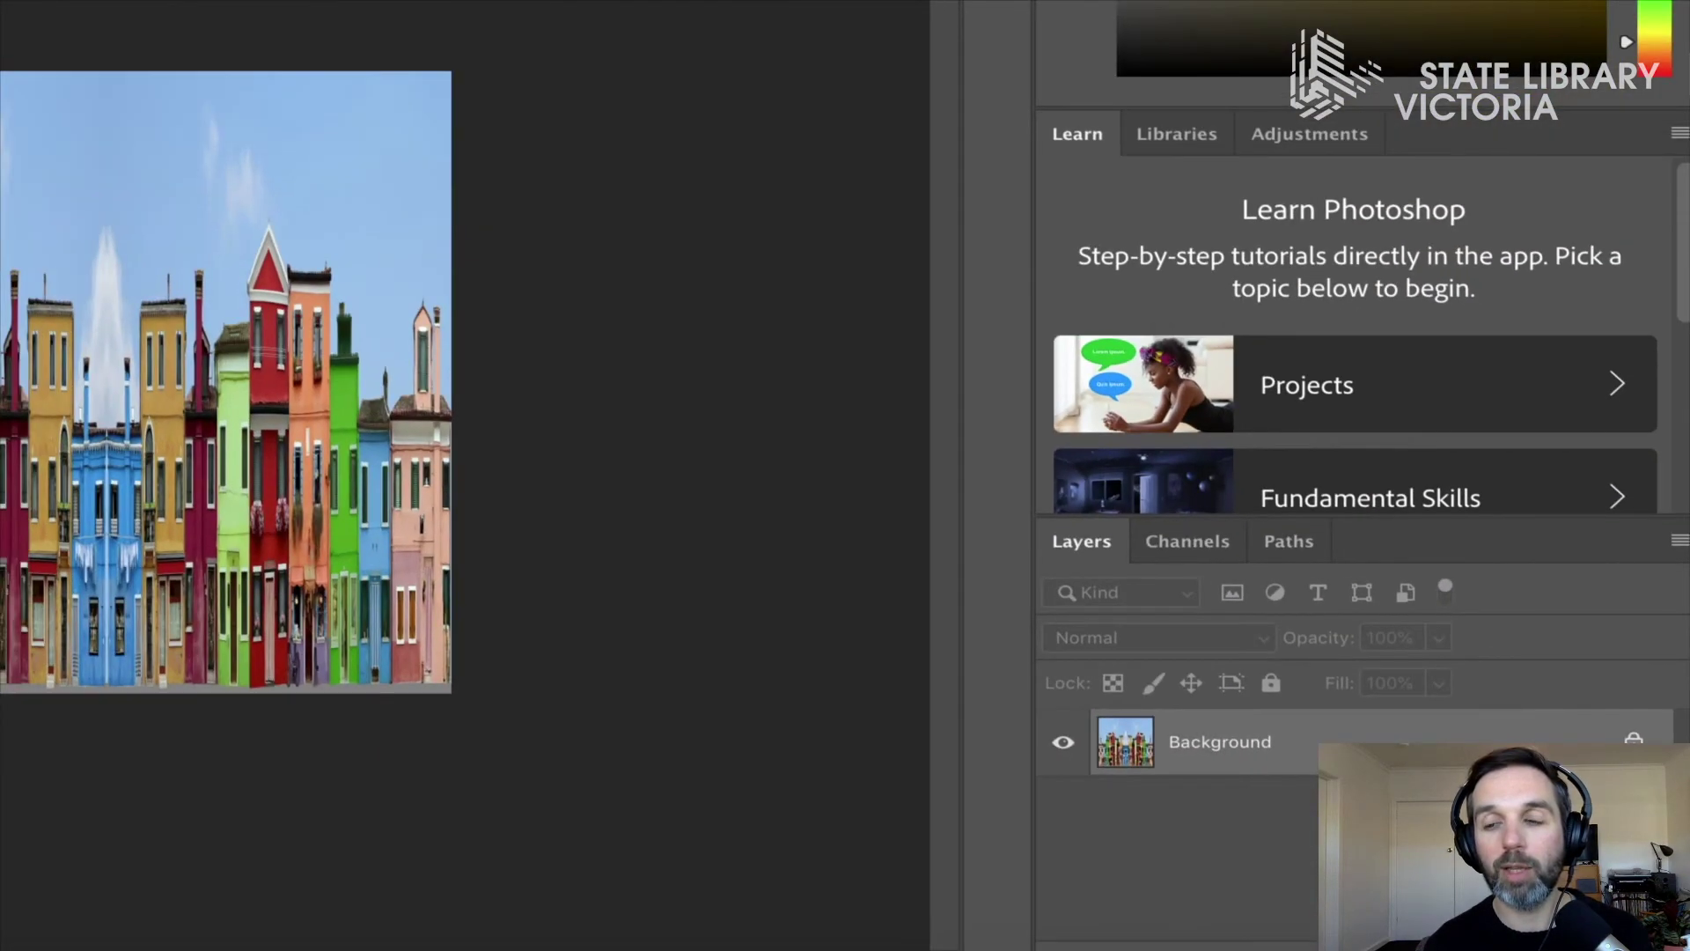
{"action": "left_click", "coordinate": [1646, 732]}
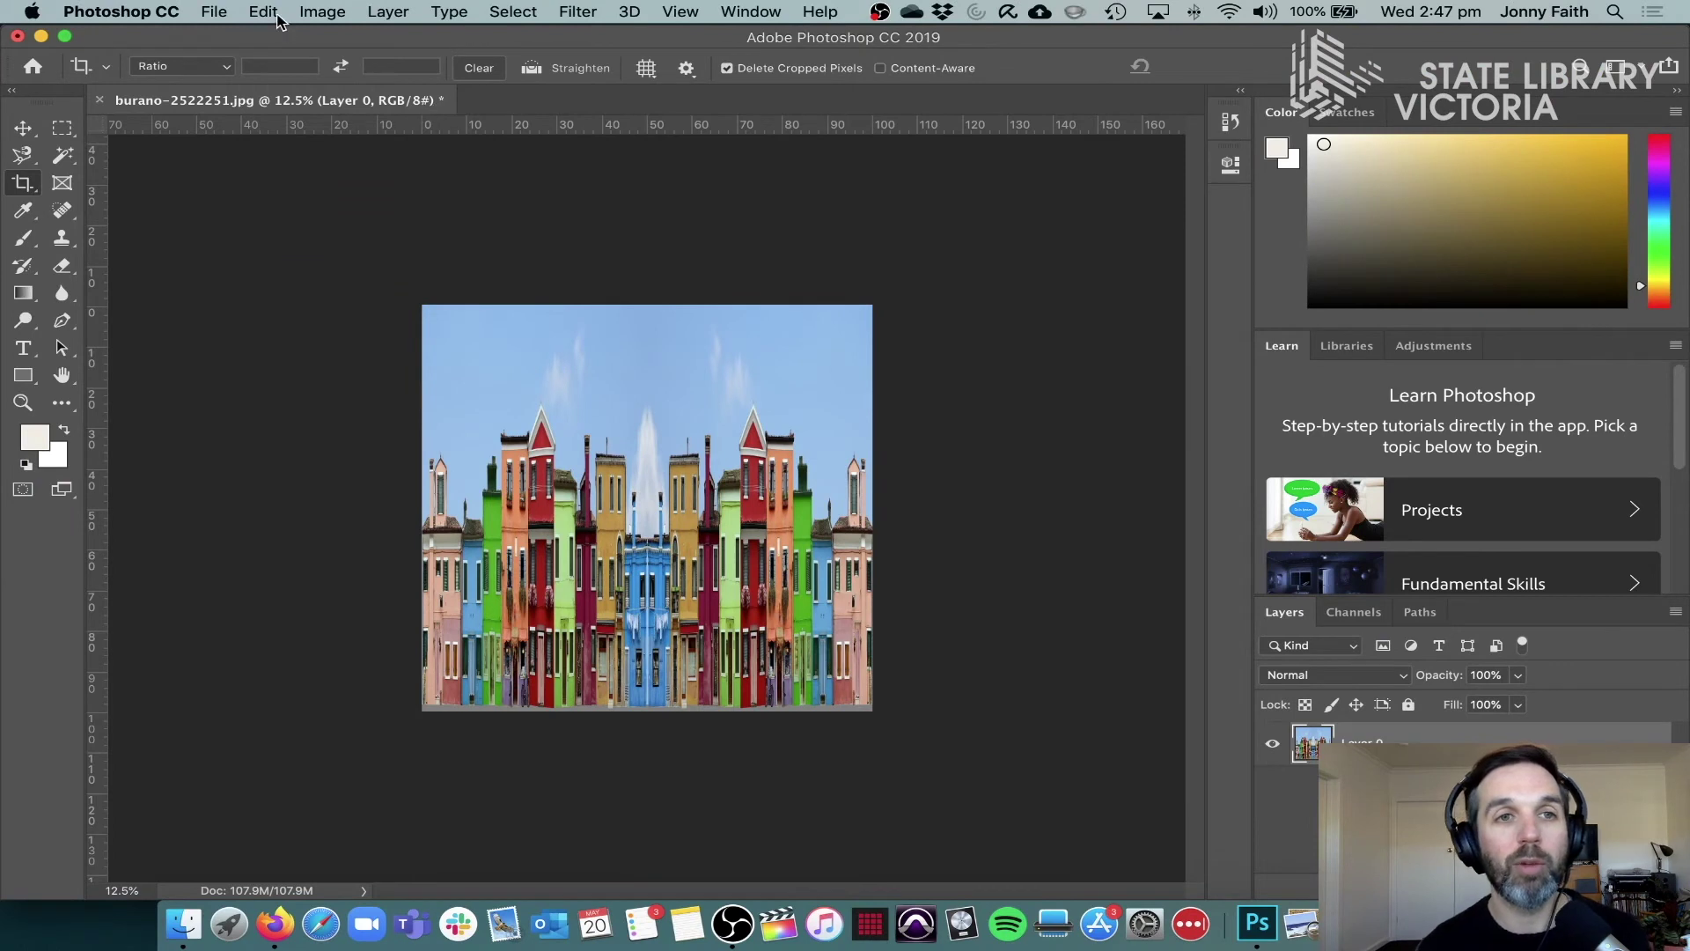
Step: Flip the image vertically so the sky sits at the bottom
{"action": "left_click", "coordinate": [264, 13]}
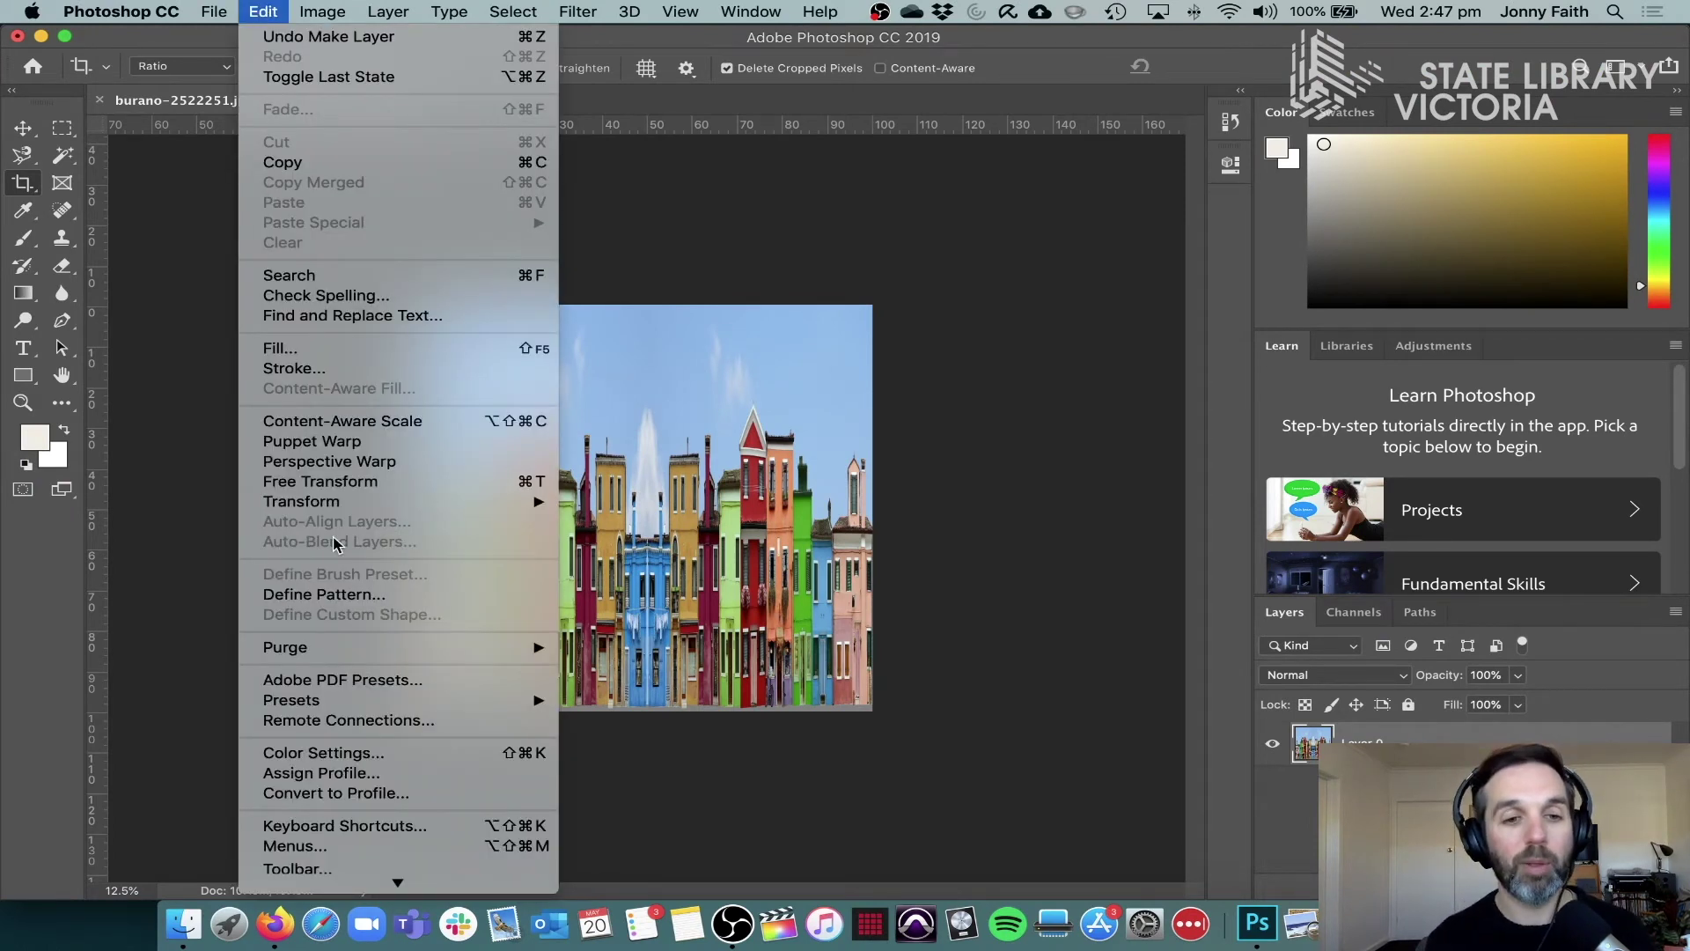
{"action": "scroll", "coordinate": [339, 545], "scroll_direction": "down", "scroll_amount": 1}
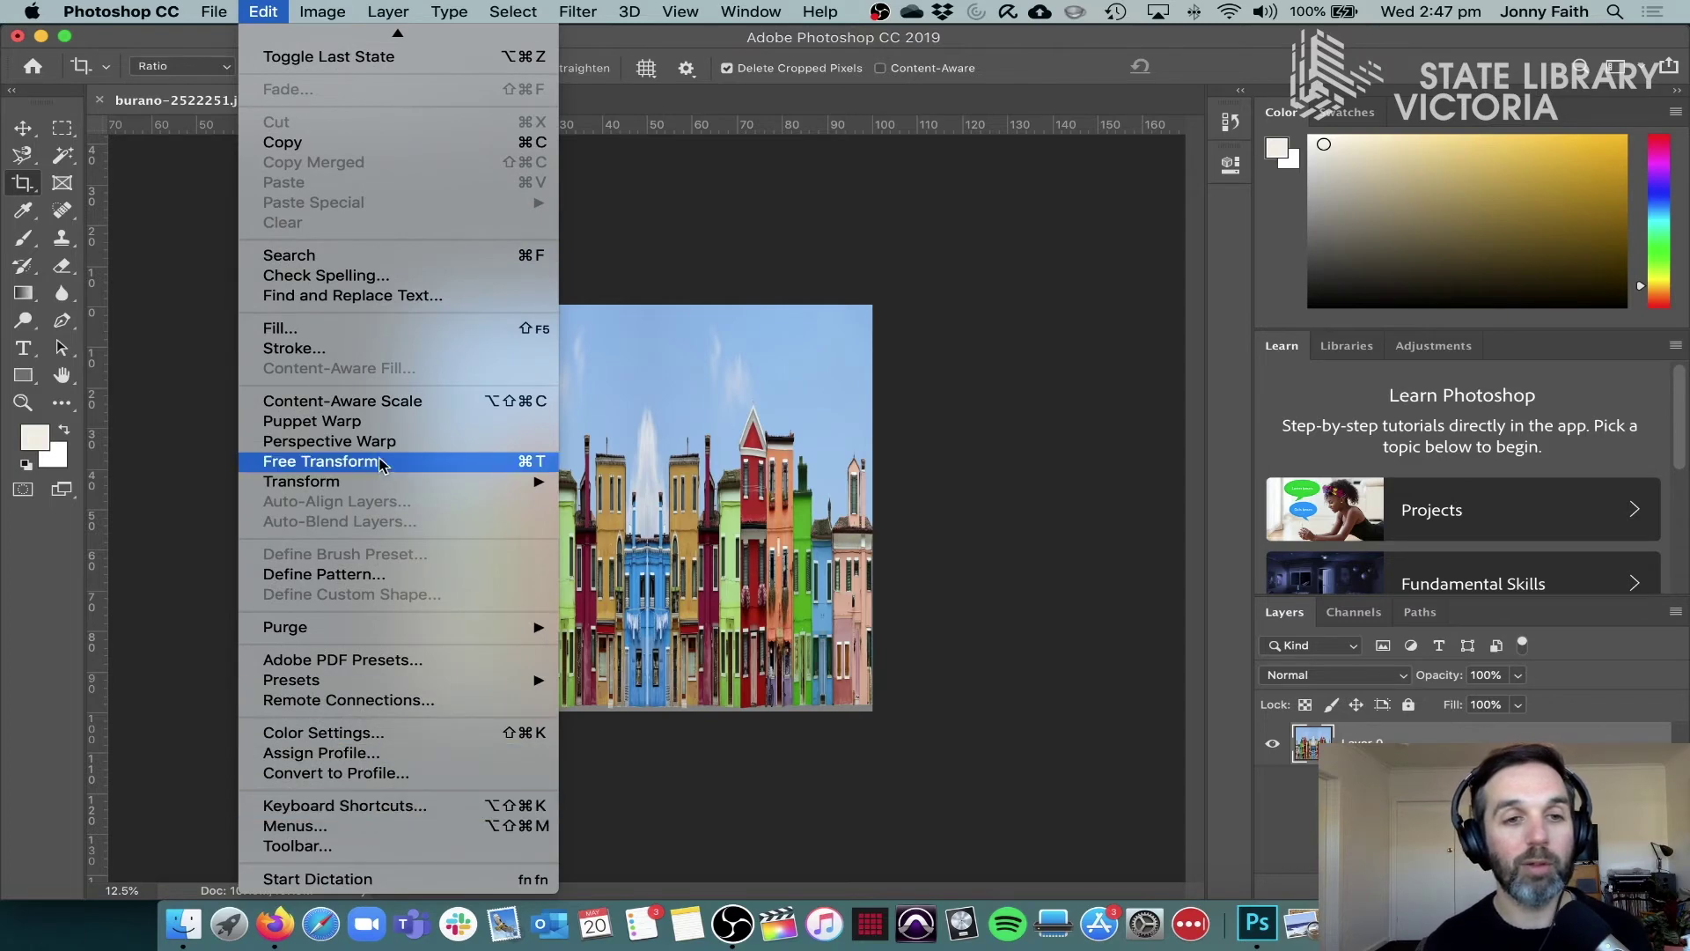
{"action": "mouse_move", "coordinate": [365, 483]}
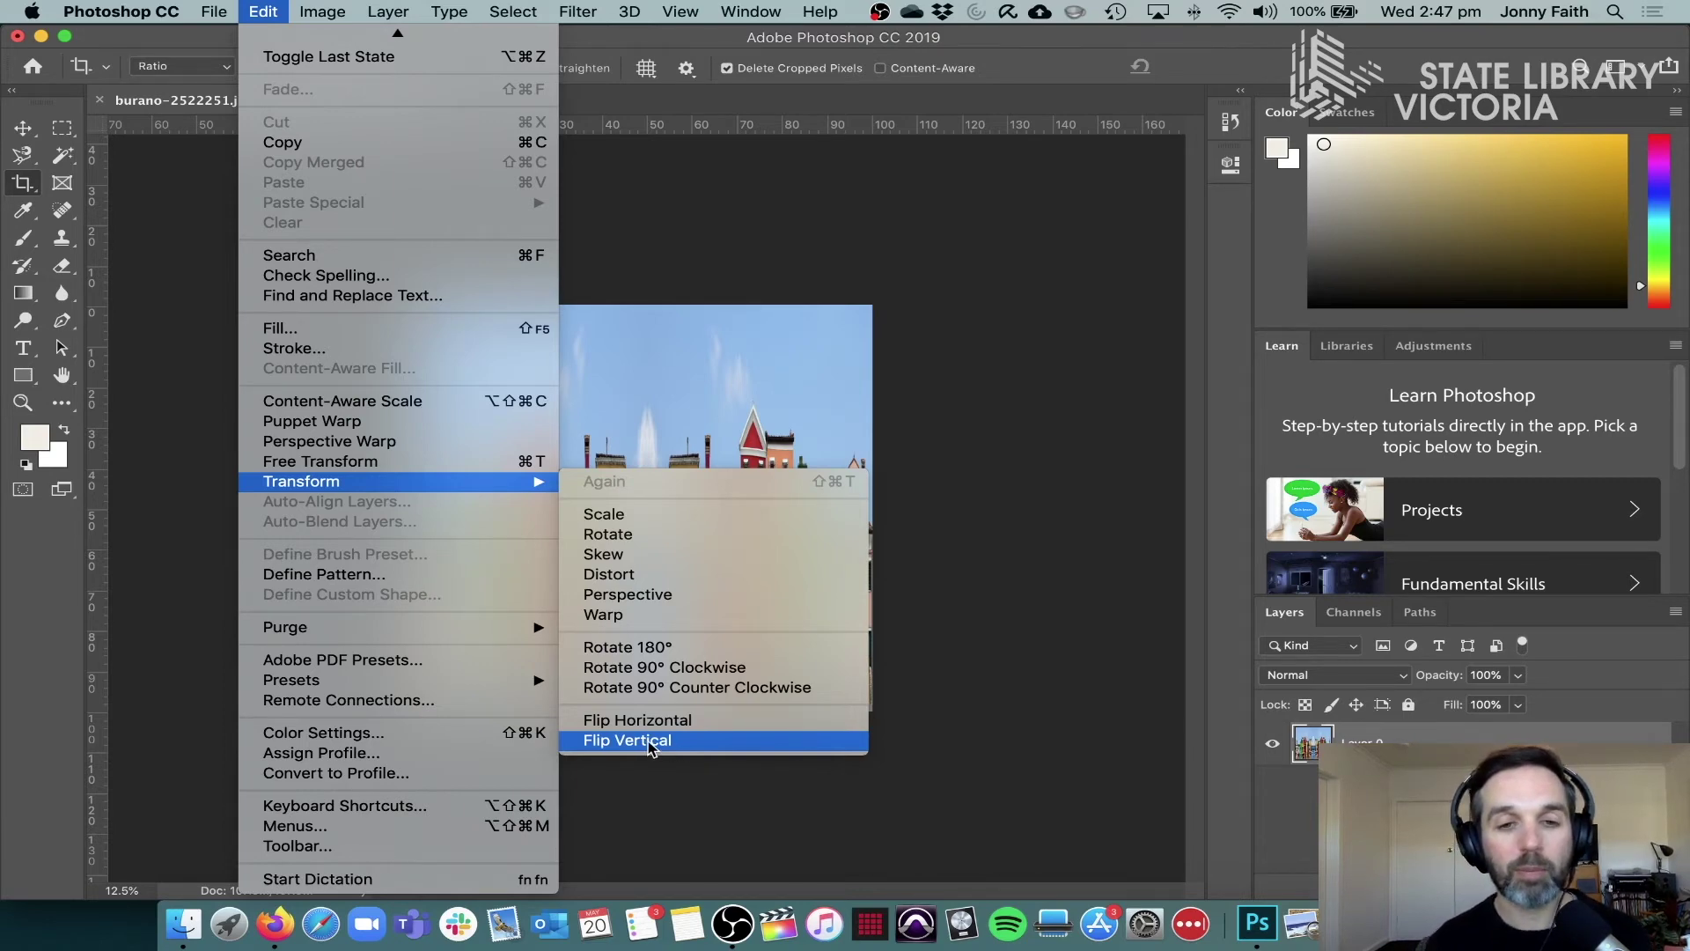
{"action": "left_click", "coordinate": [650, 744]}
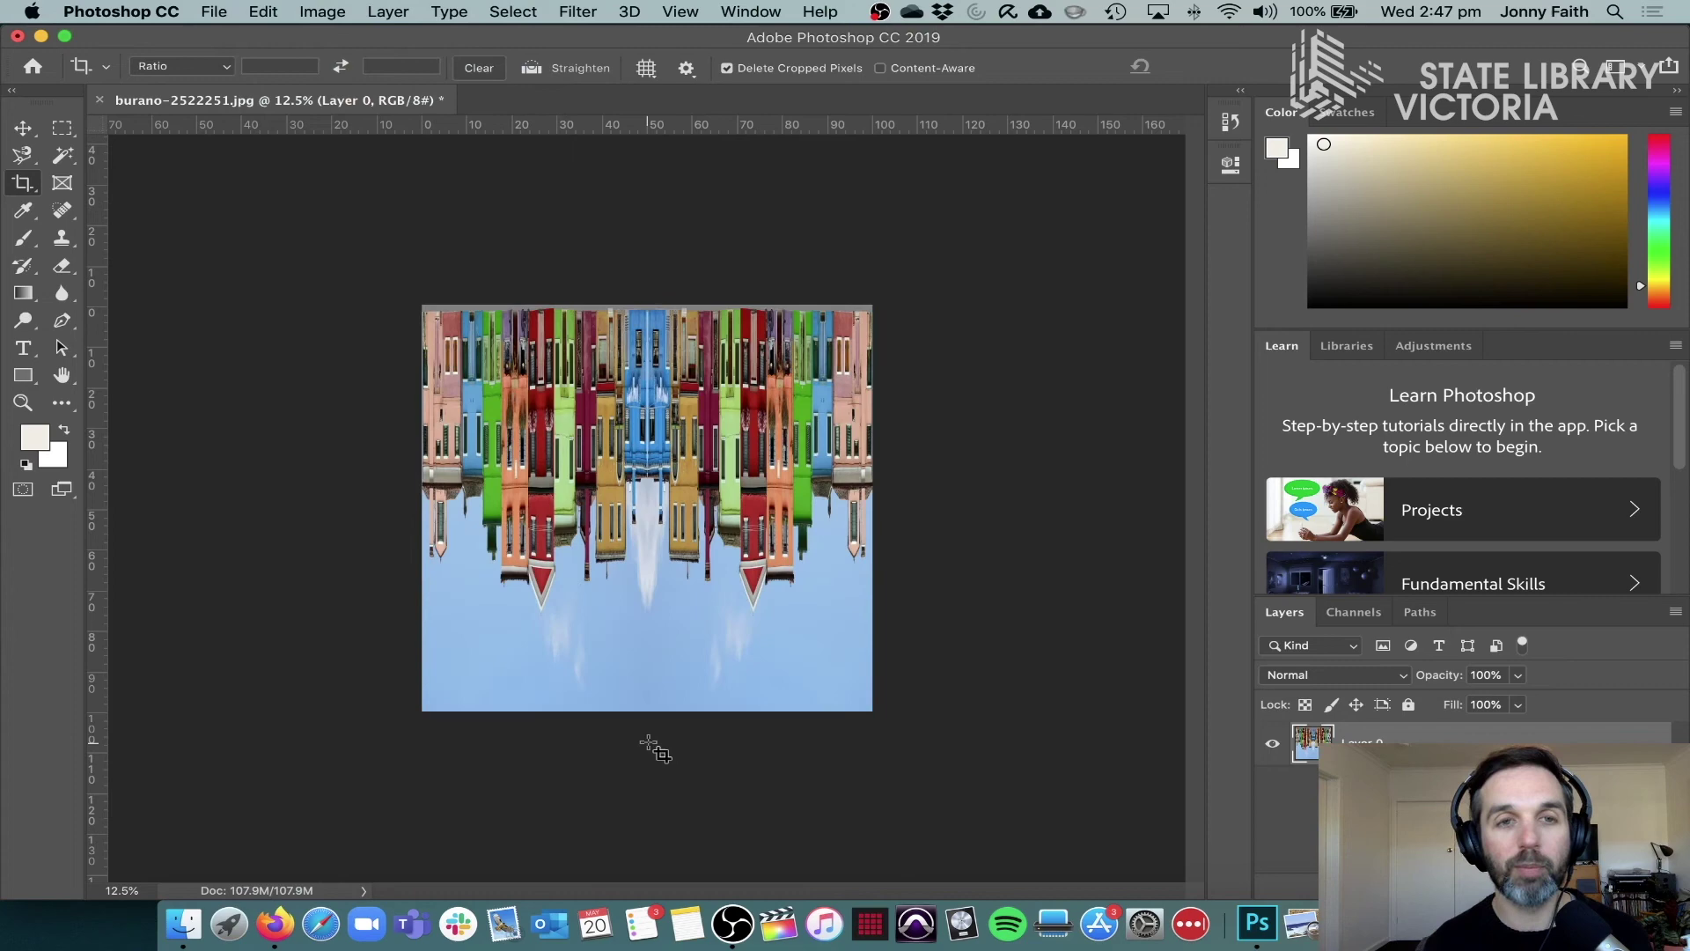
Step: Apply Polar Coordinates with Rectangular to Polar, then zoom in on the little planet
{"action": "left_click", "coordinate": [583, 12]}
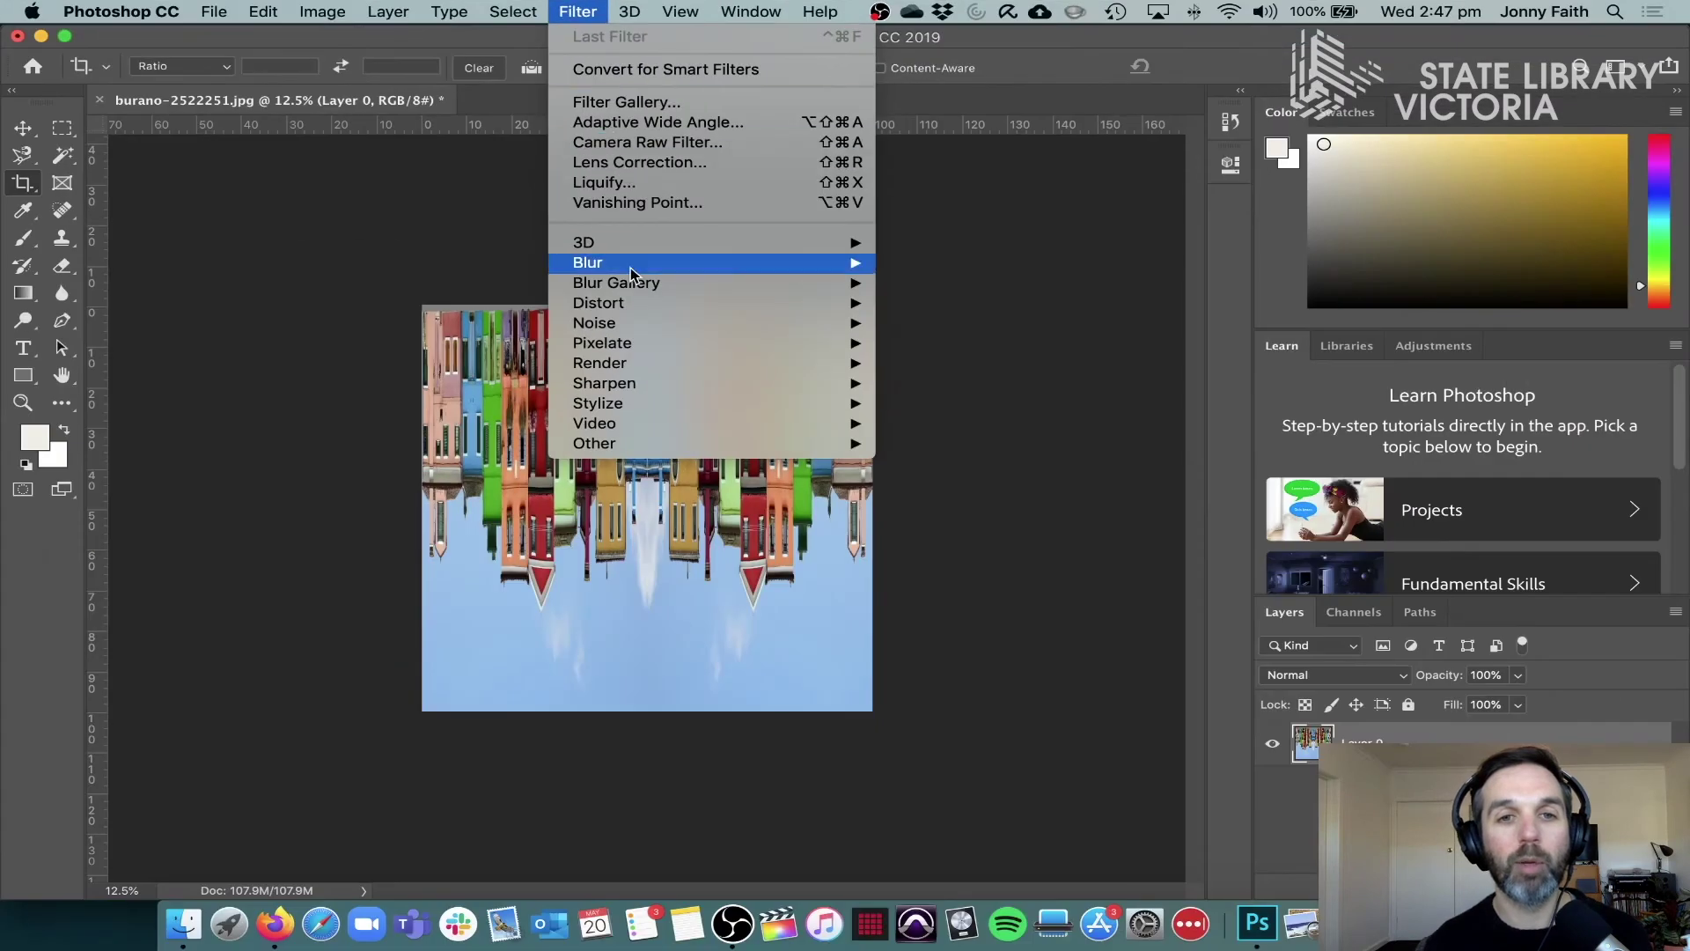
{"action": "mouse_move", "coordinate": [1056, 687]}
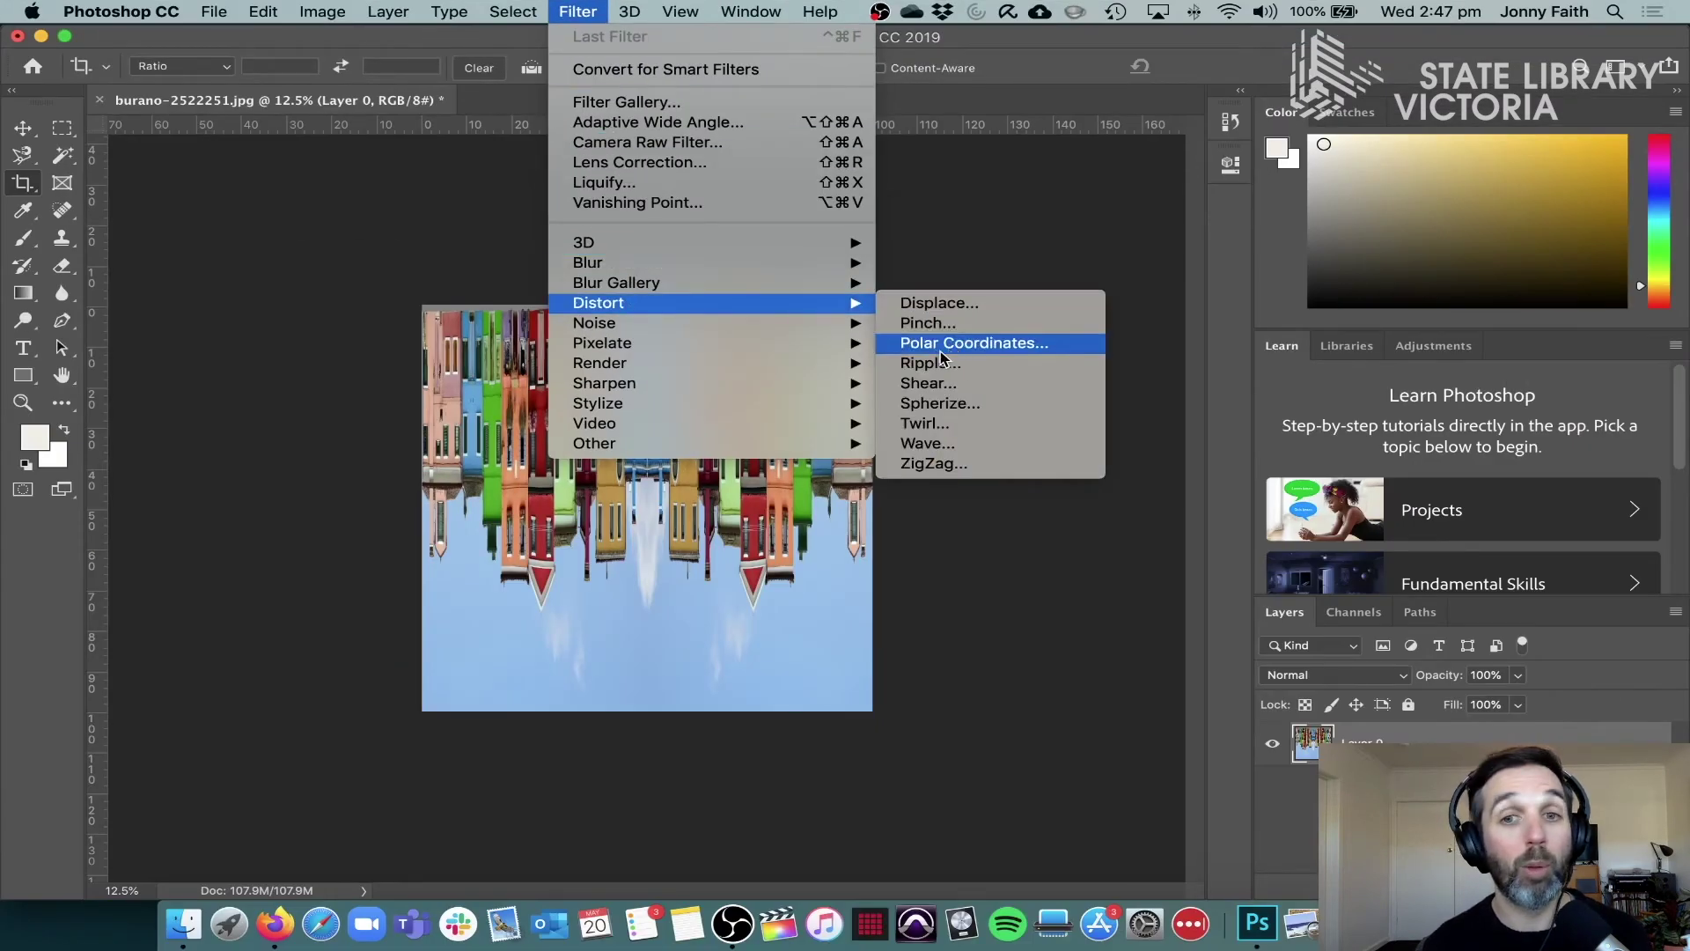
{"action": "left_click", "coordinate": [969, 344]}
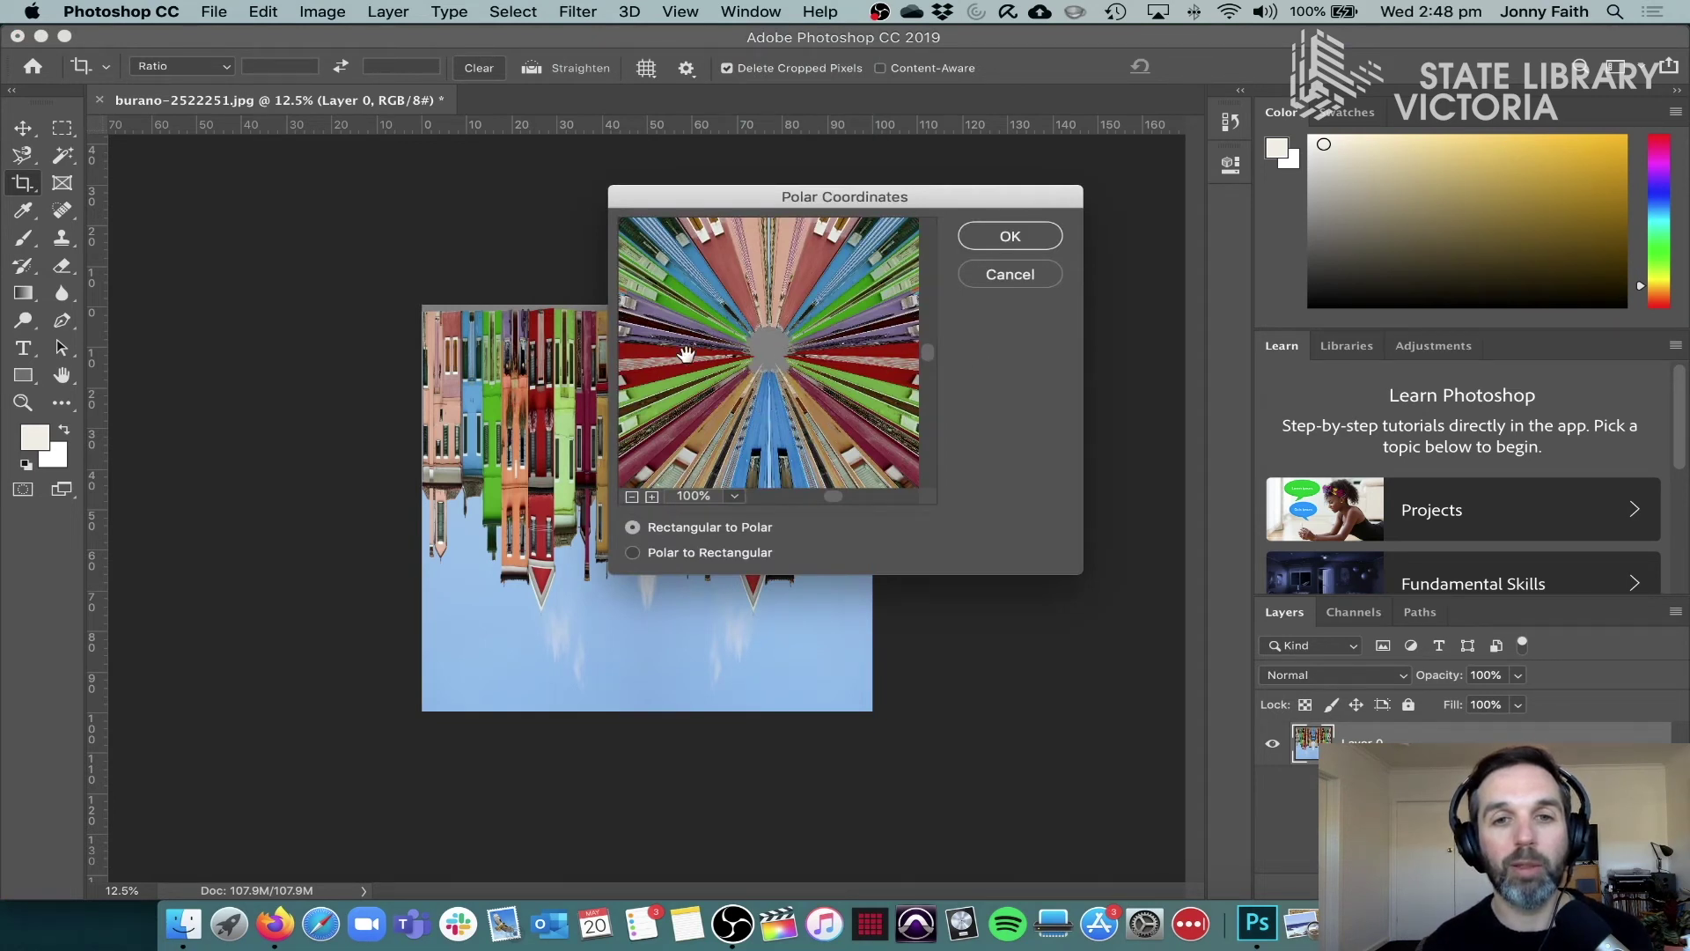
{"action": "left_click", "coordinate": [631, 496]}
{"action": "left_click", "coordinate": [631, 495]}
{"action": "left_click", "coordinate": [631, 496]}
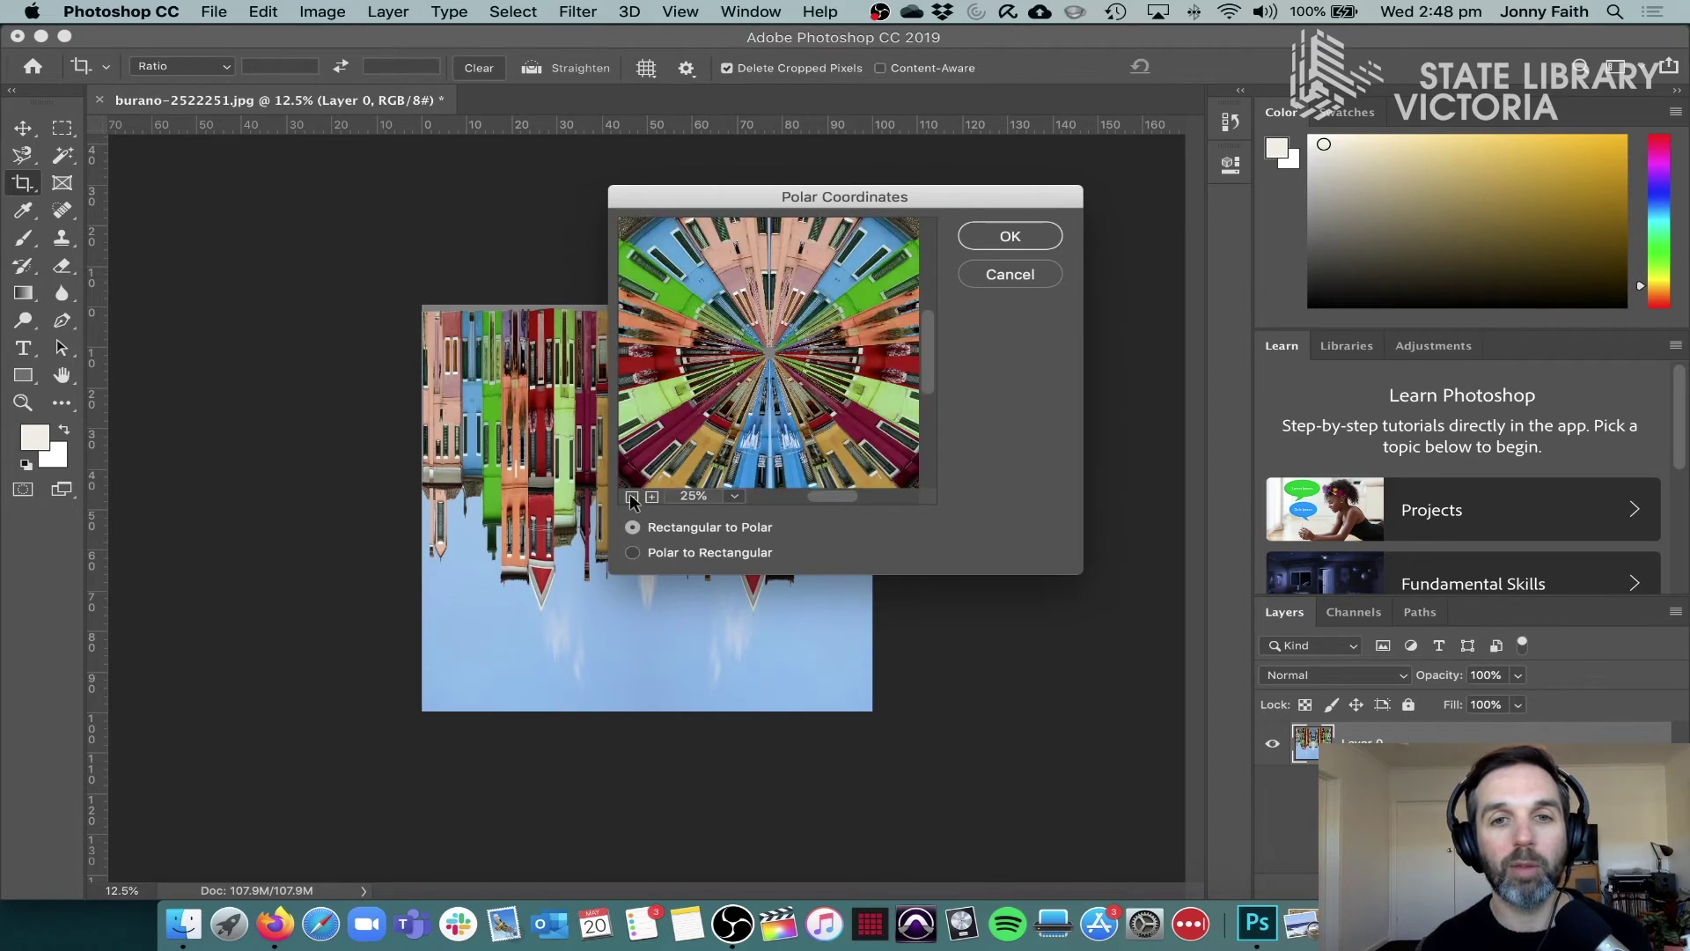
{"action": "left_click", "coordinate": [631, 496]}
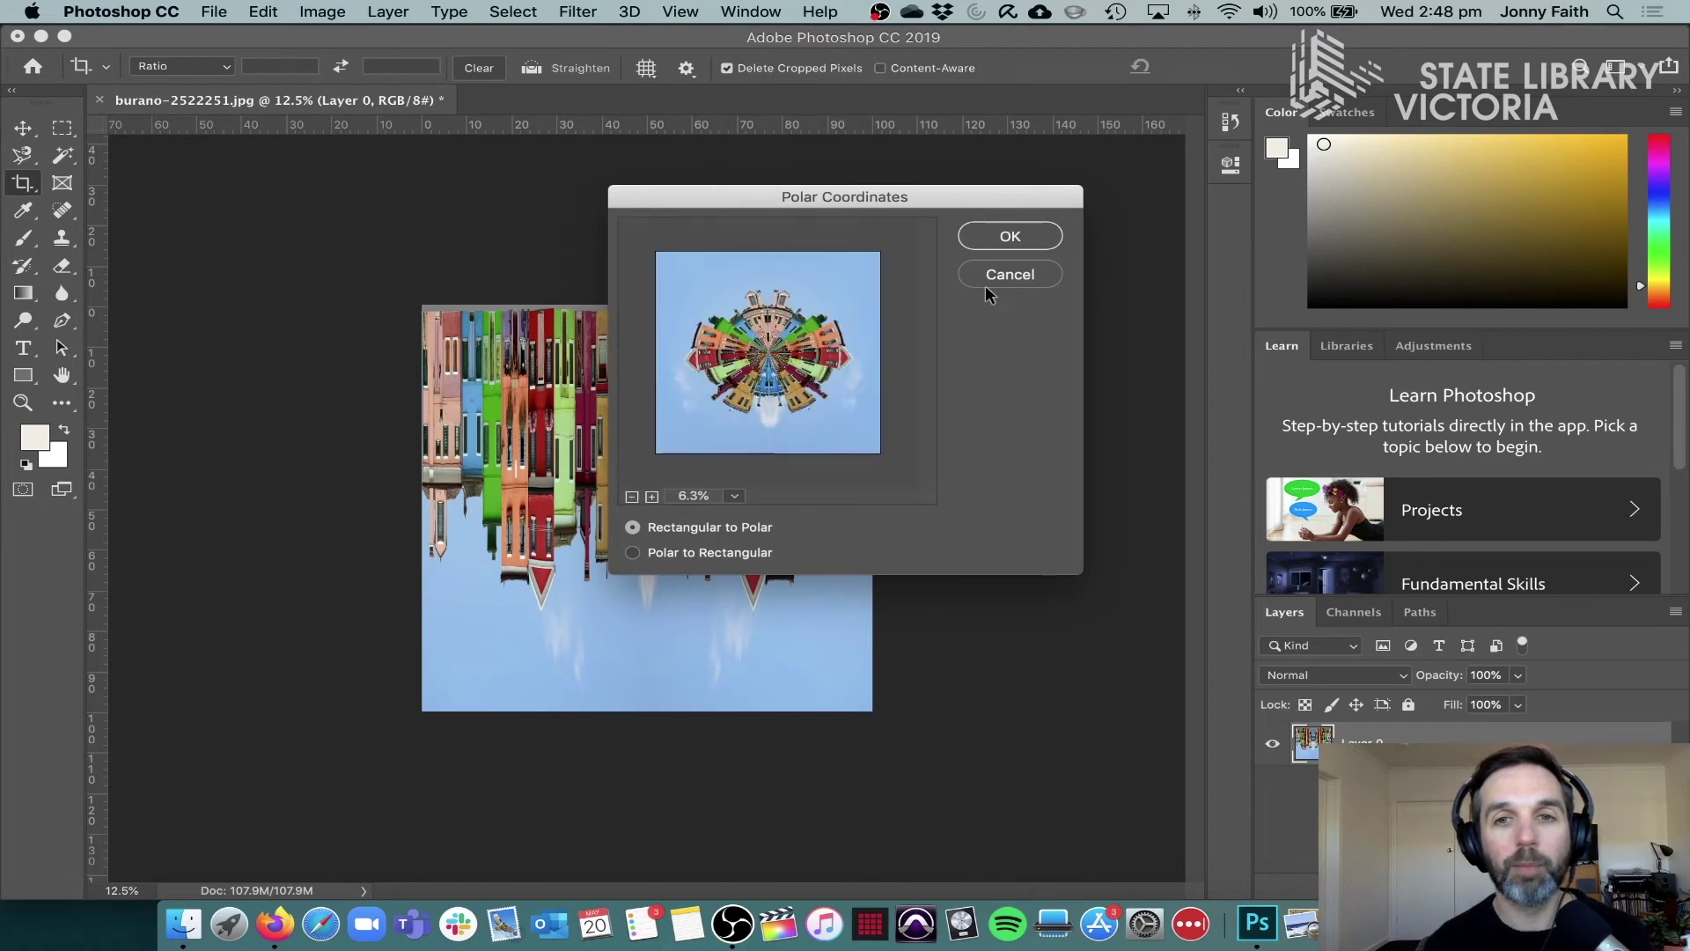
{"action": "left_click", "coordinate": [1011, 235]}
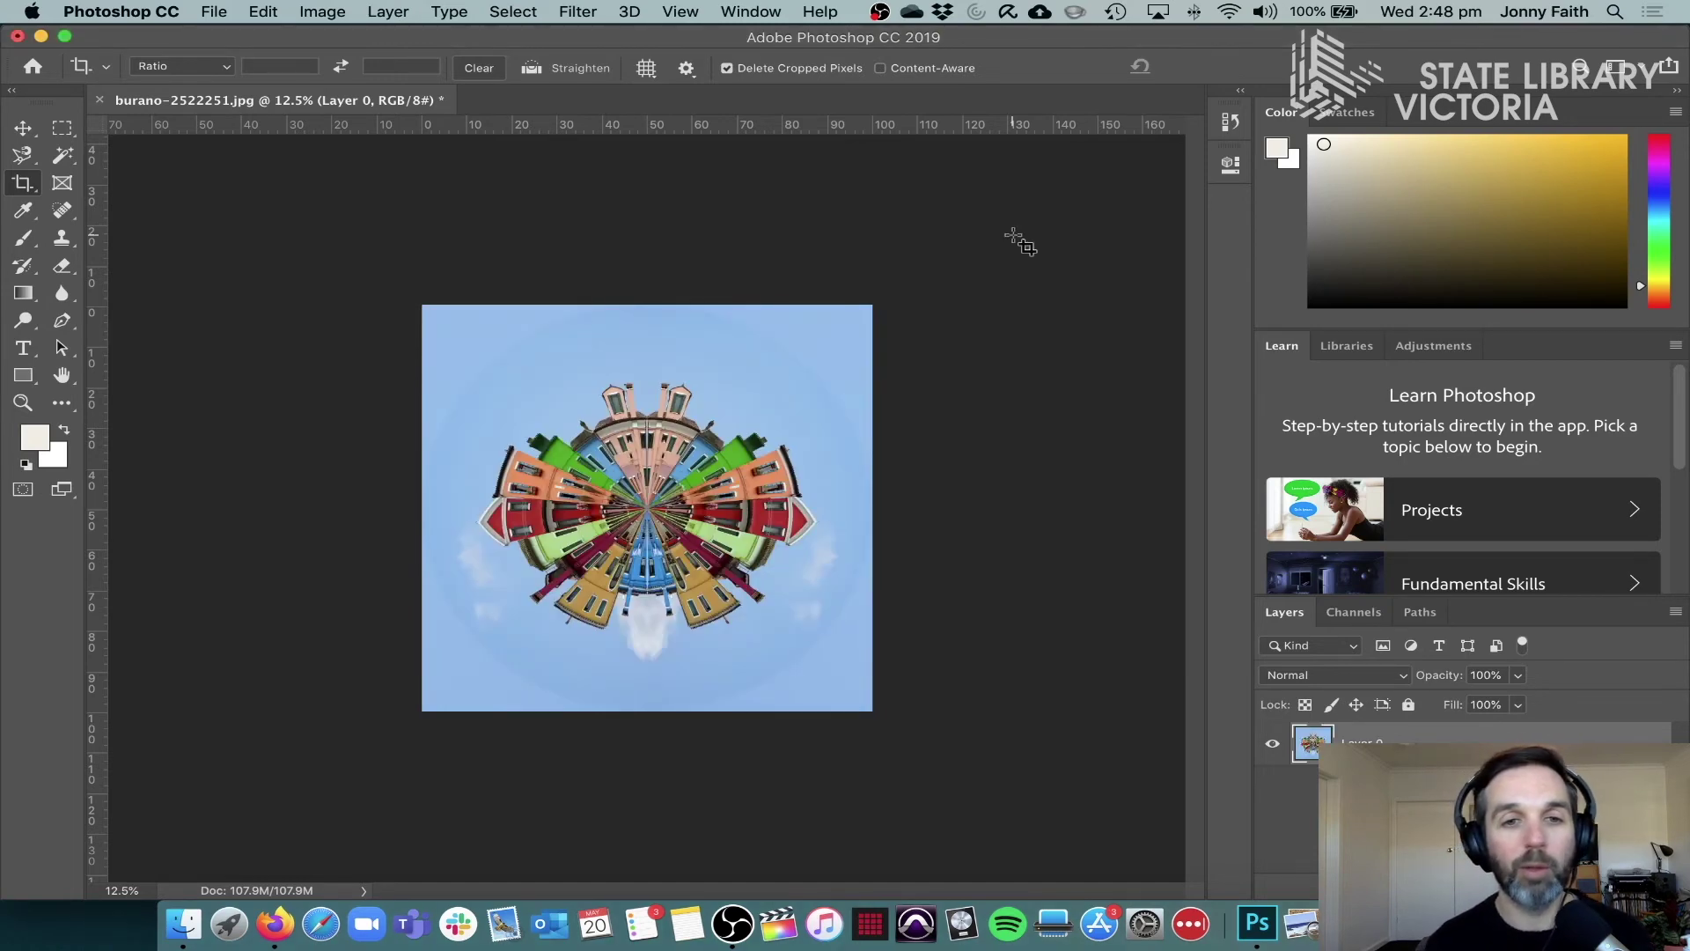
{"action": "key", "text": "super+equal"}
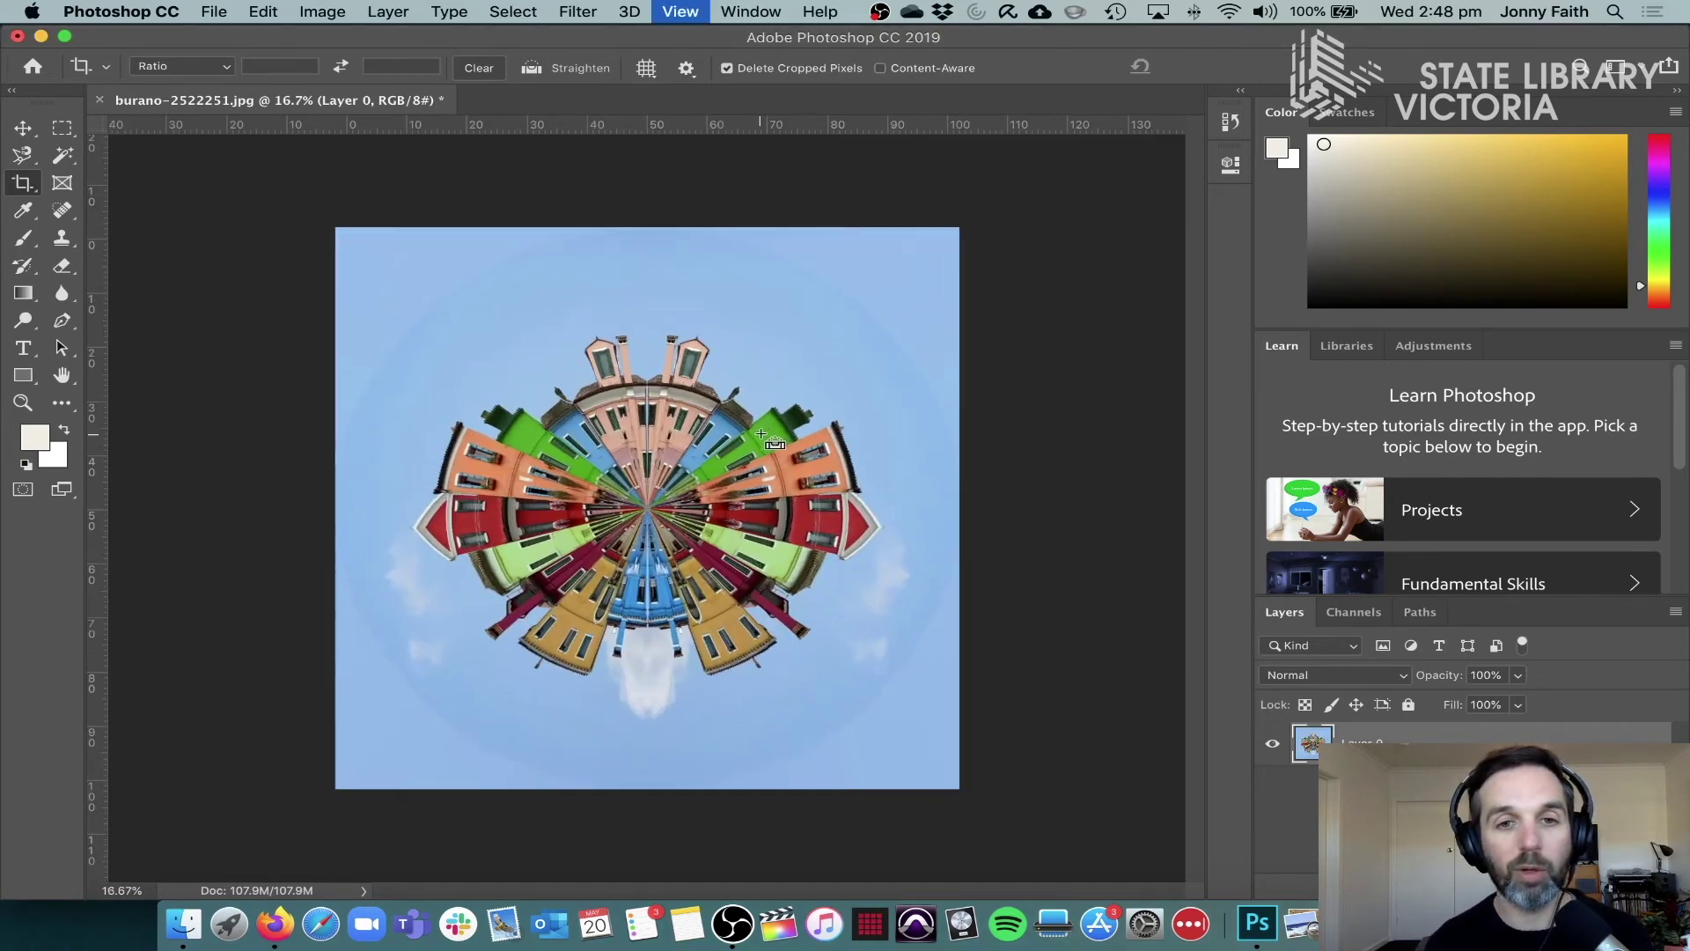
{"action": "key", "text": "super+equal"}
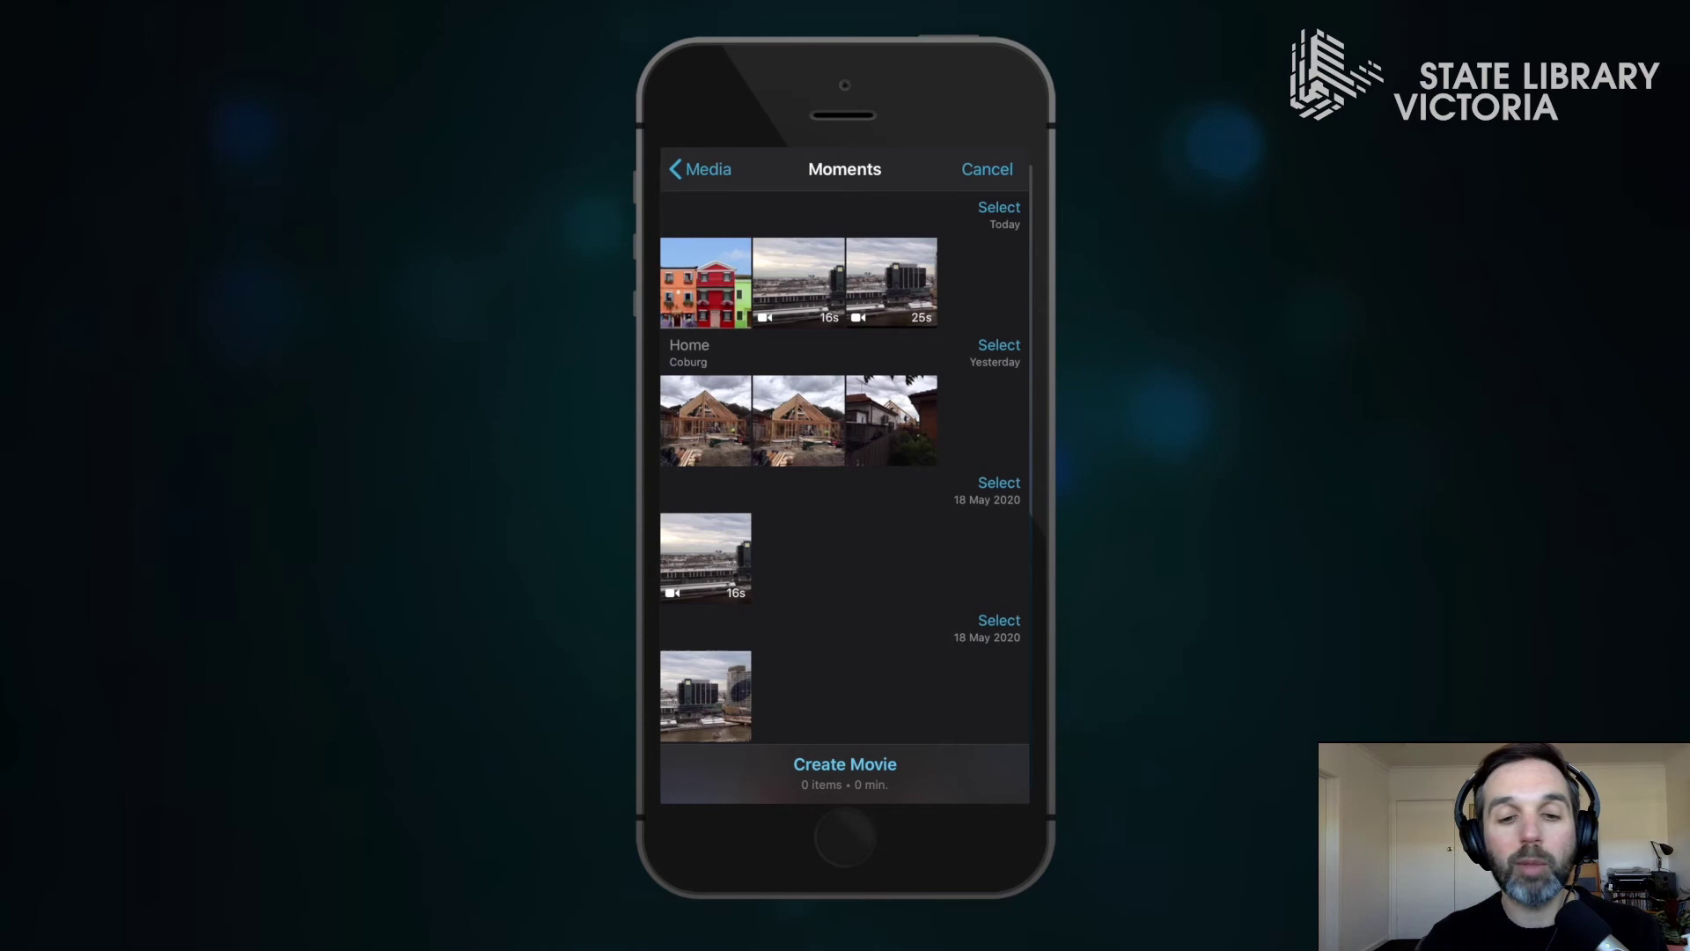
Step: Select the coloured houses photo in Moments and create a movie from it
{"action": "left_click", "coordinate": [705, 283]}
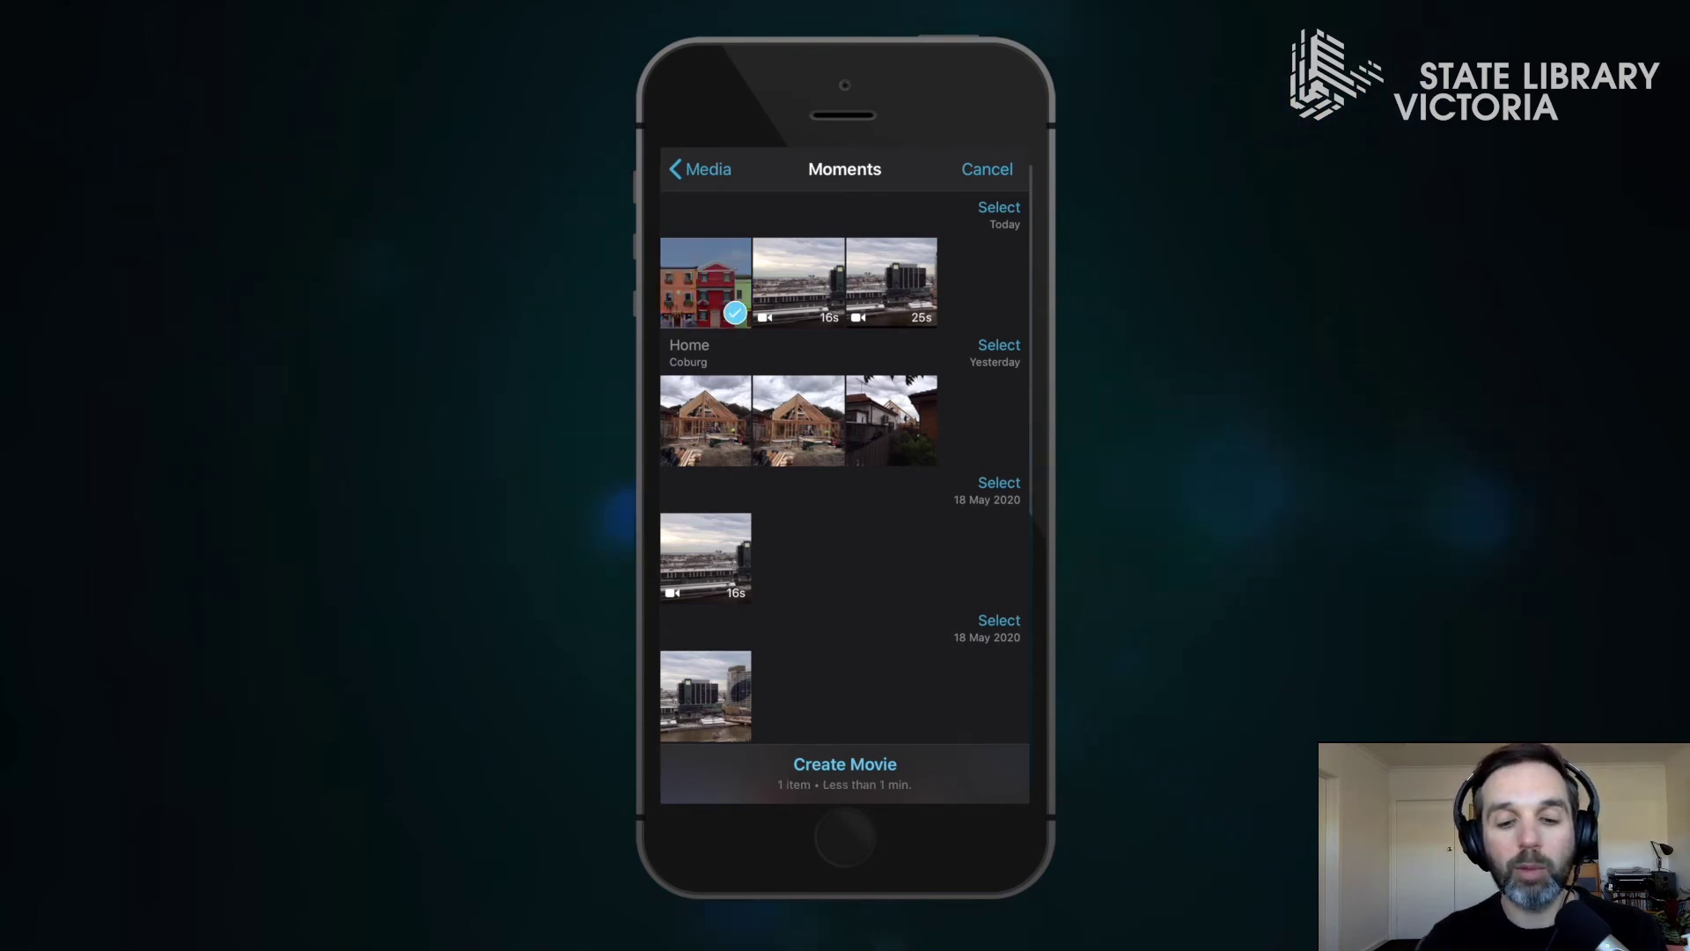
{"action": "left_click", "coordinate": [845, 764]}
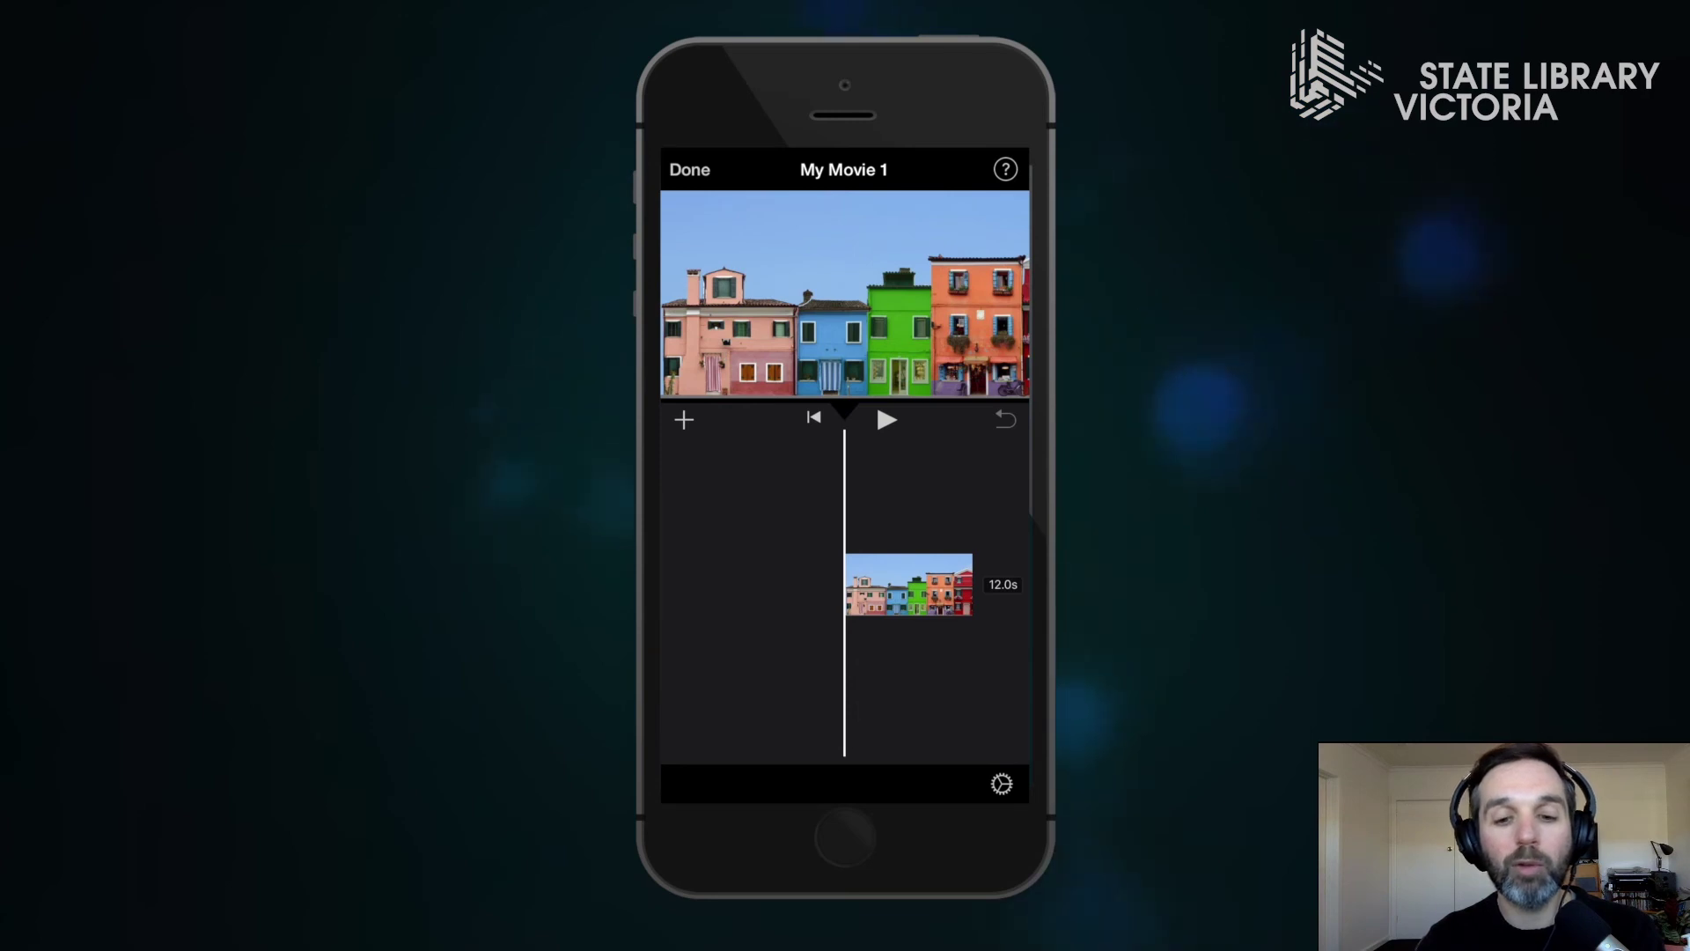
Step: Trim the Burano houses clip from 12.0 to 7.4 seconds
{"action": "key", "text": "space"}
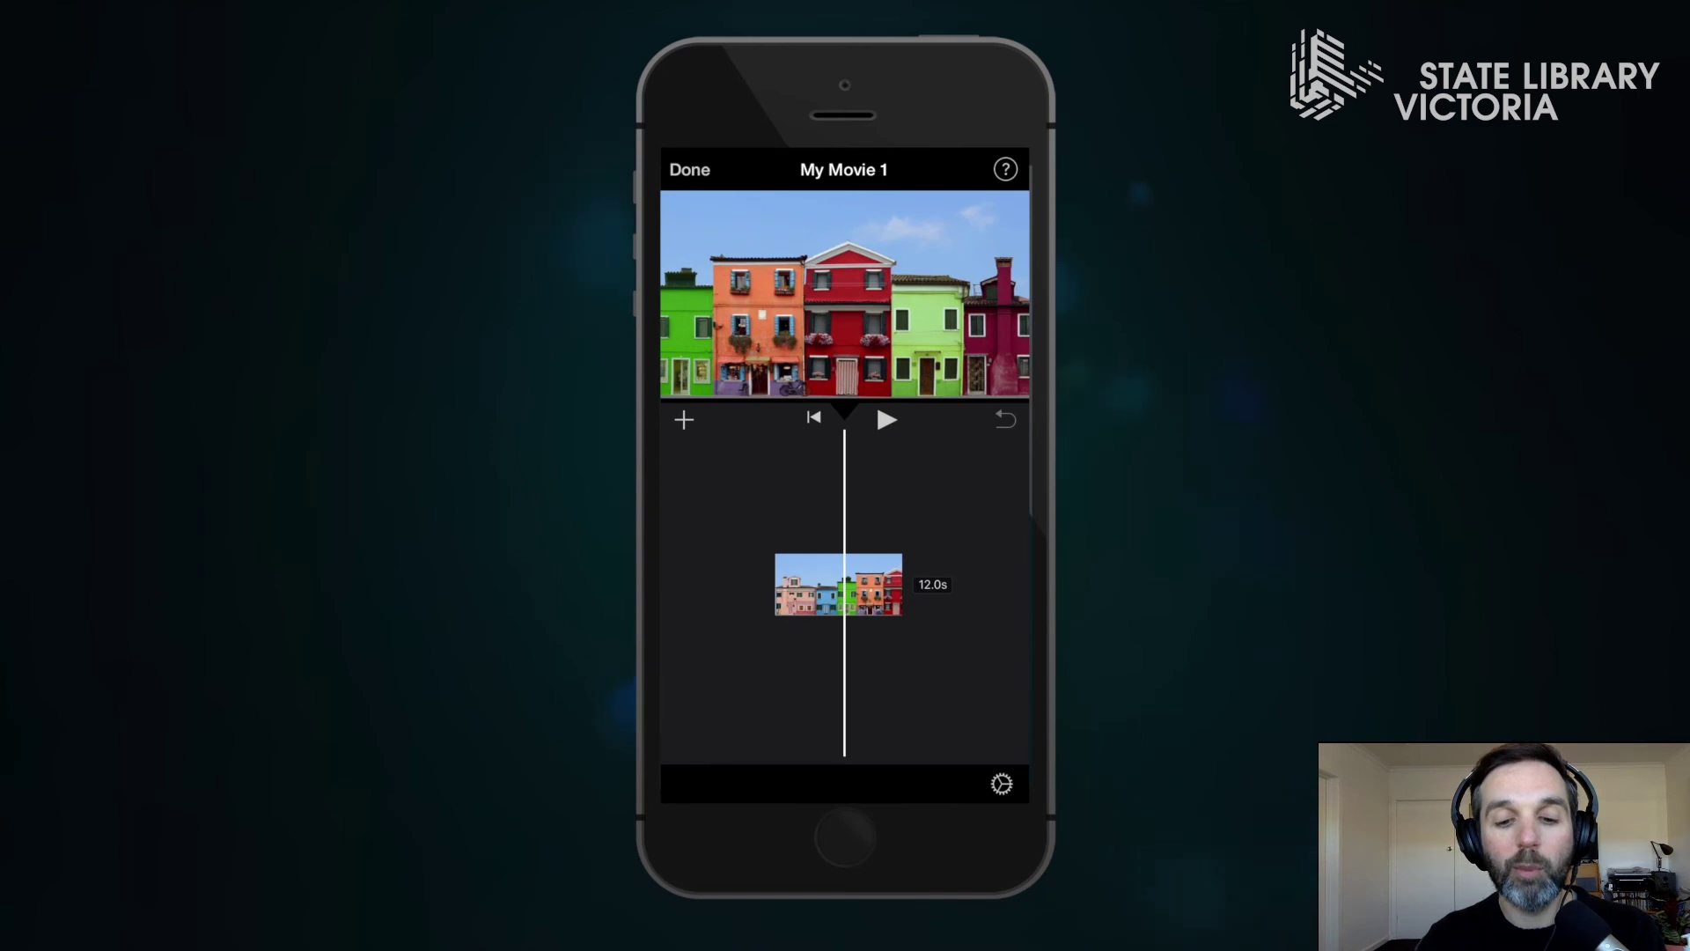
{"action": "left_click", "coordinate": [818, 584]}
{"action": "left_click", "coordinate": [780, 585]}
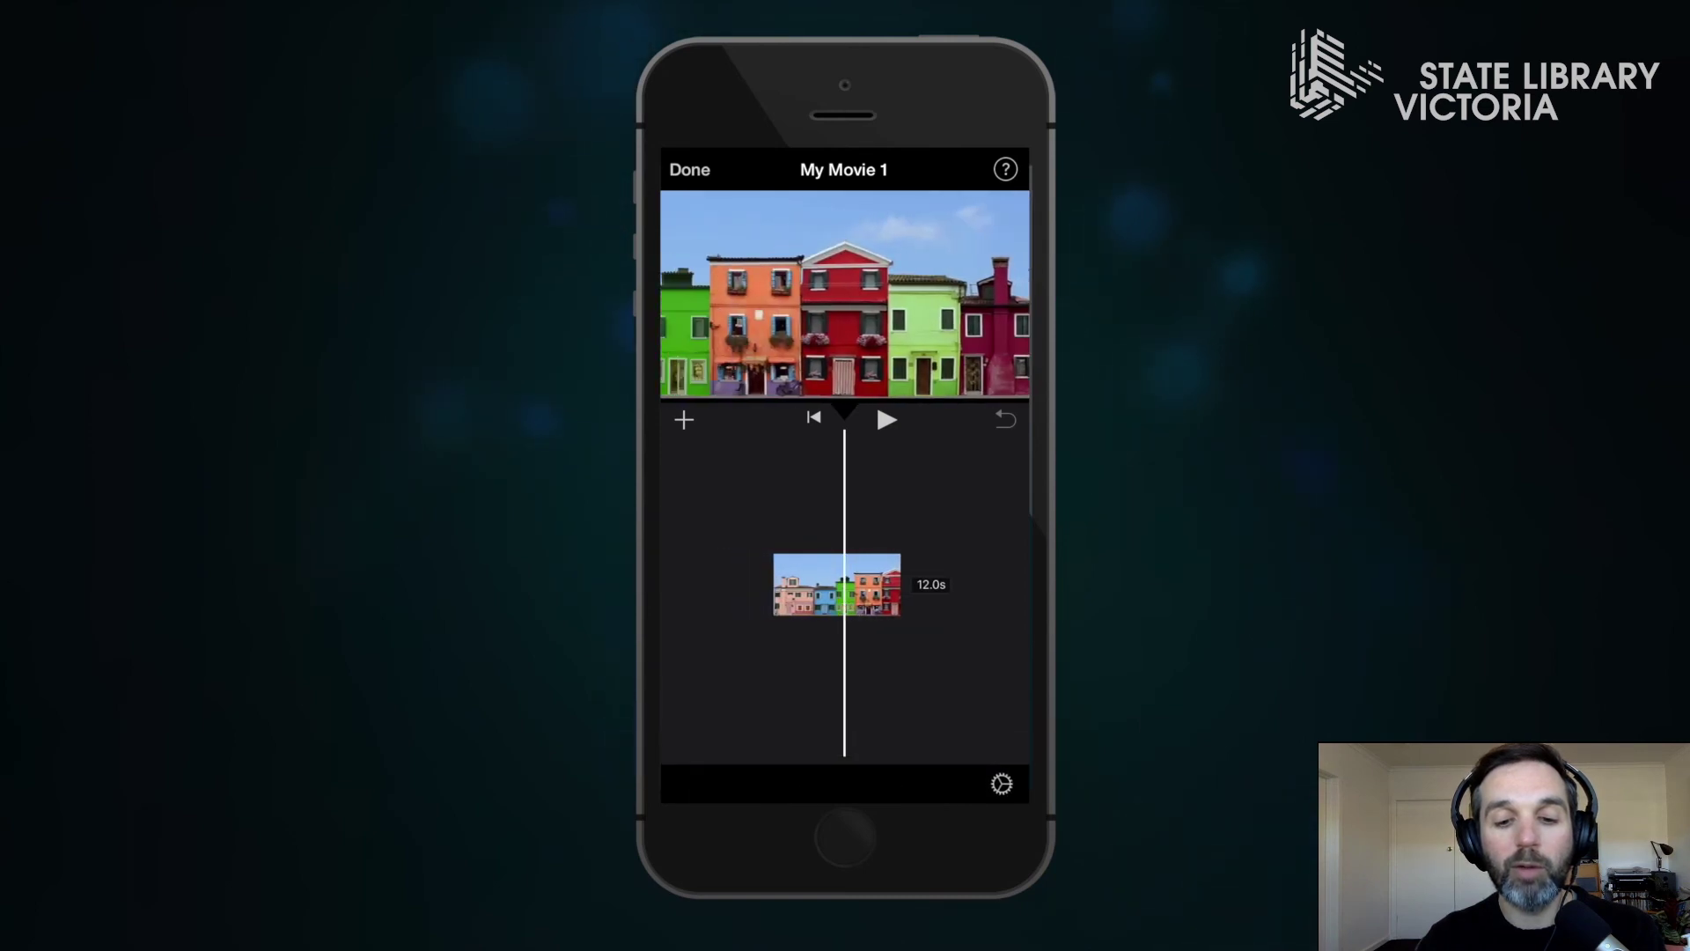
{"action": "left_click", "coordinate": [833, 584]}
{"action": "left_click_drag", "start_coordinate": [844, 584], "coordinate": [797, 585]}
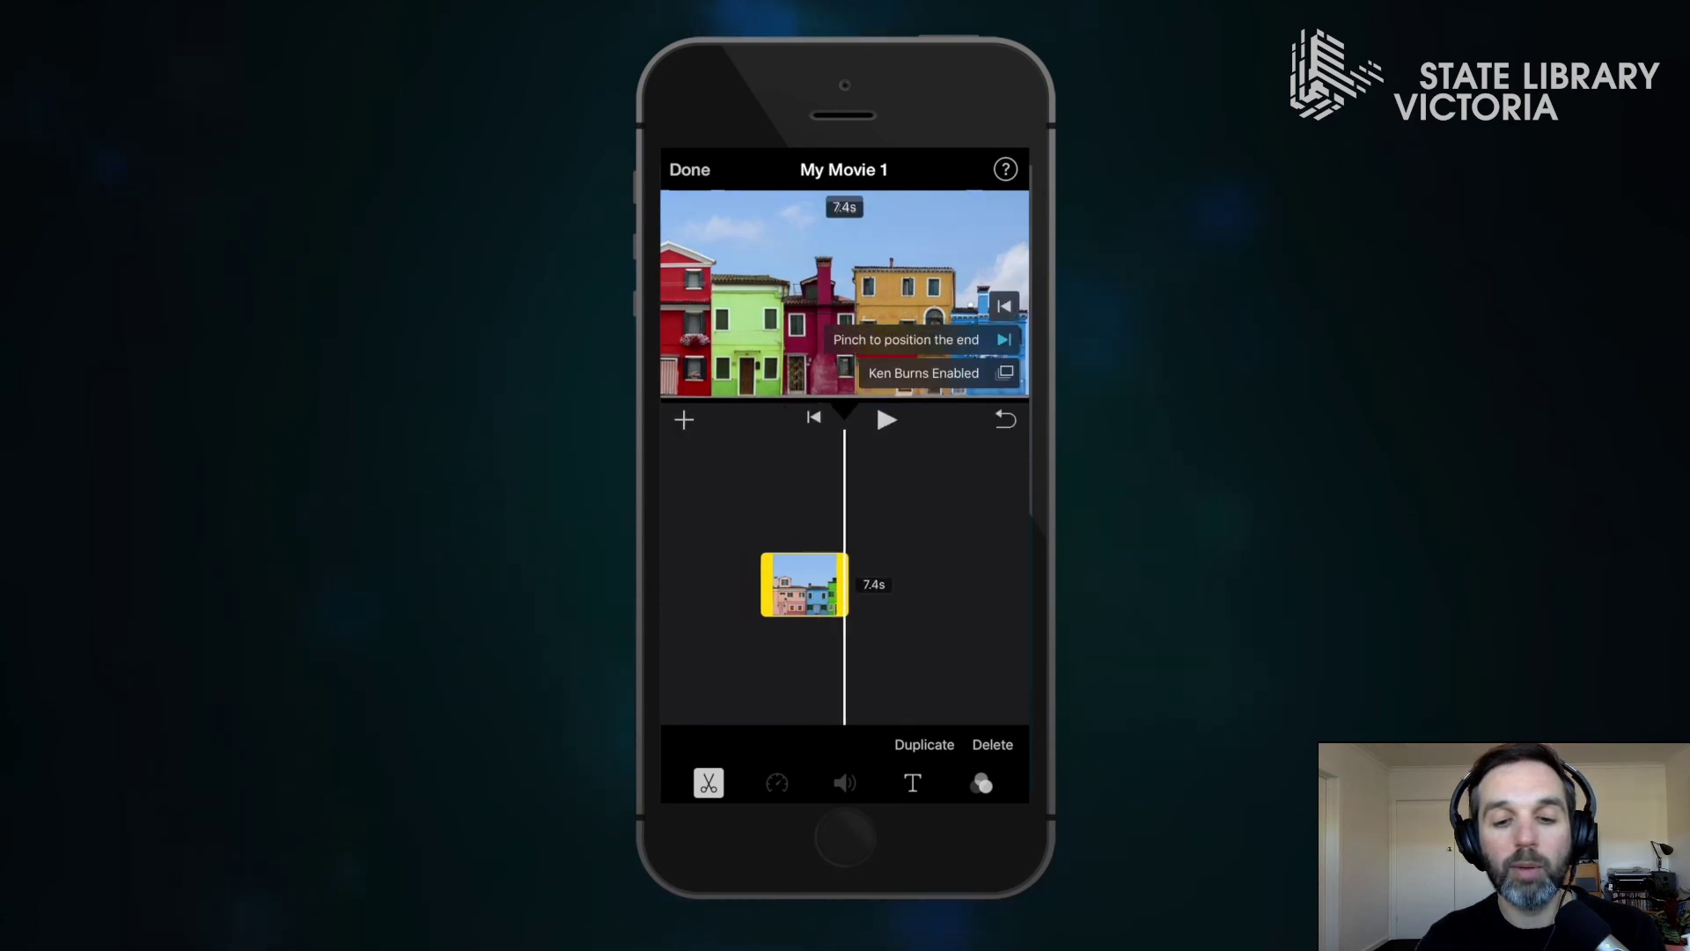
Step: Rewind and preview the 7.4-second clip to check the pan
{"action": "left_click_drag", "start_coordinate": [924, 669], "coordinate": [951, 668]}
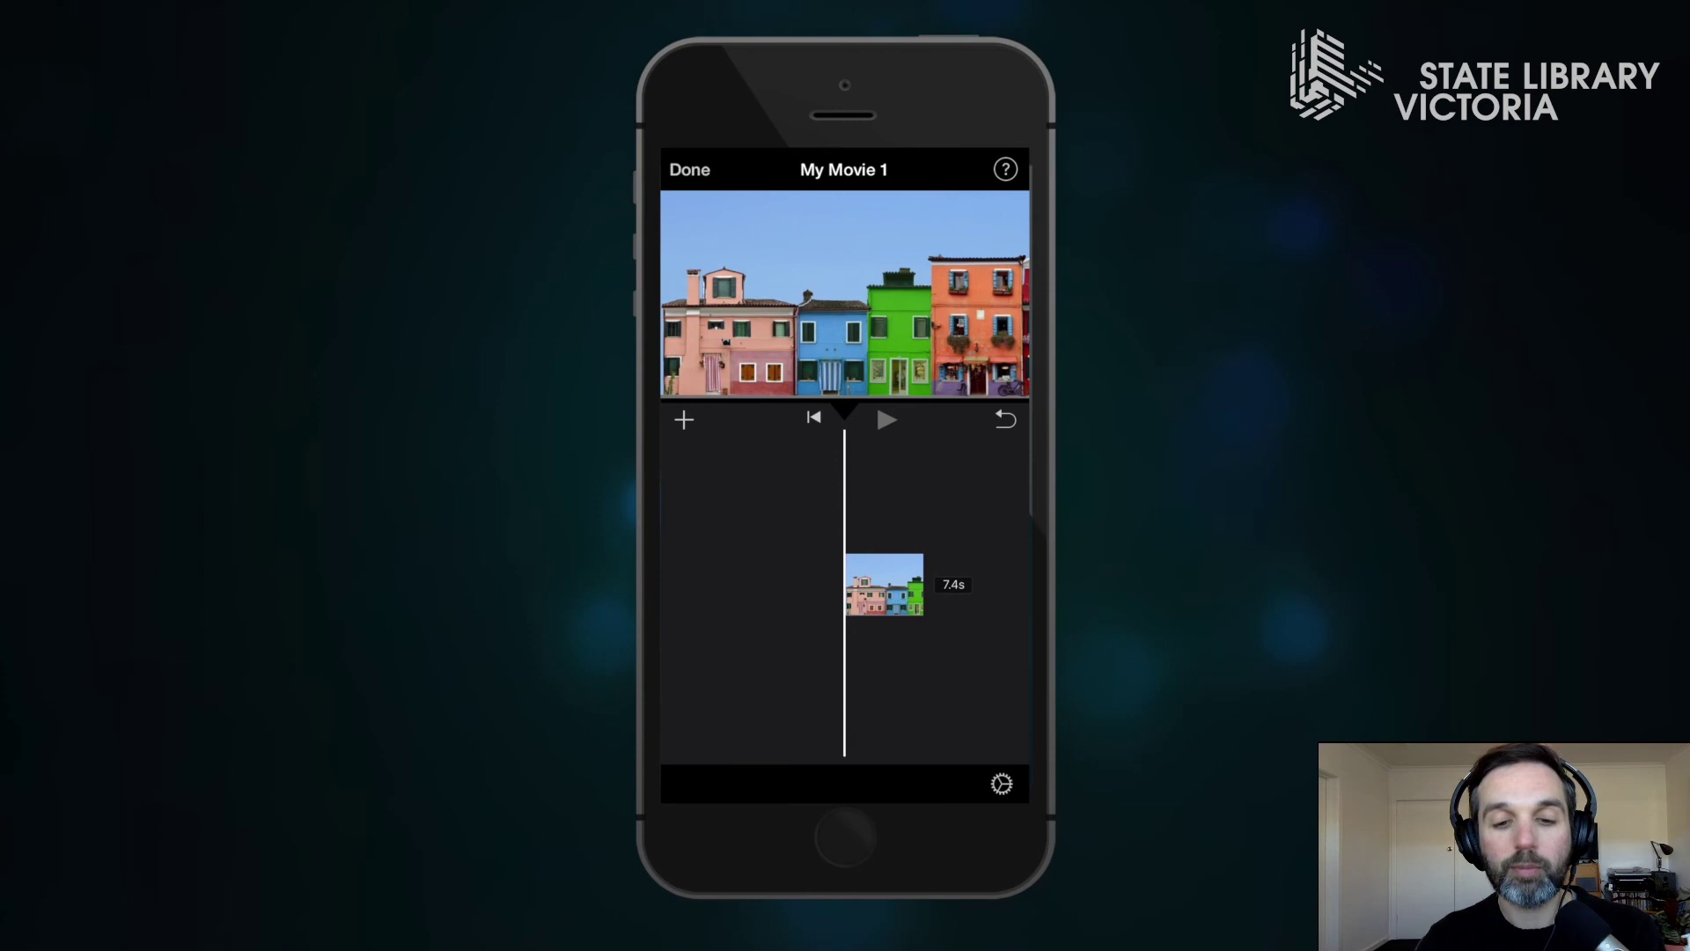
{"action": "left_click", "coordinate": [886, 419]}
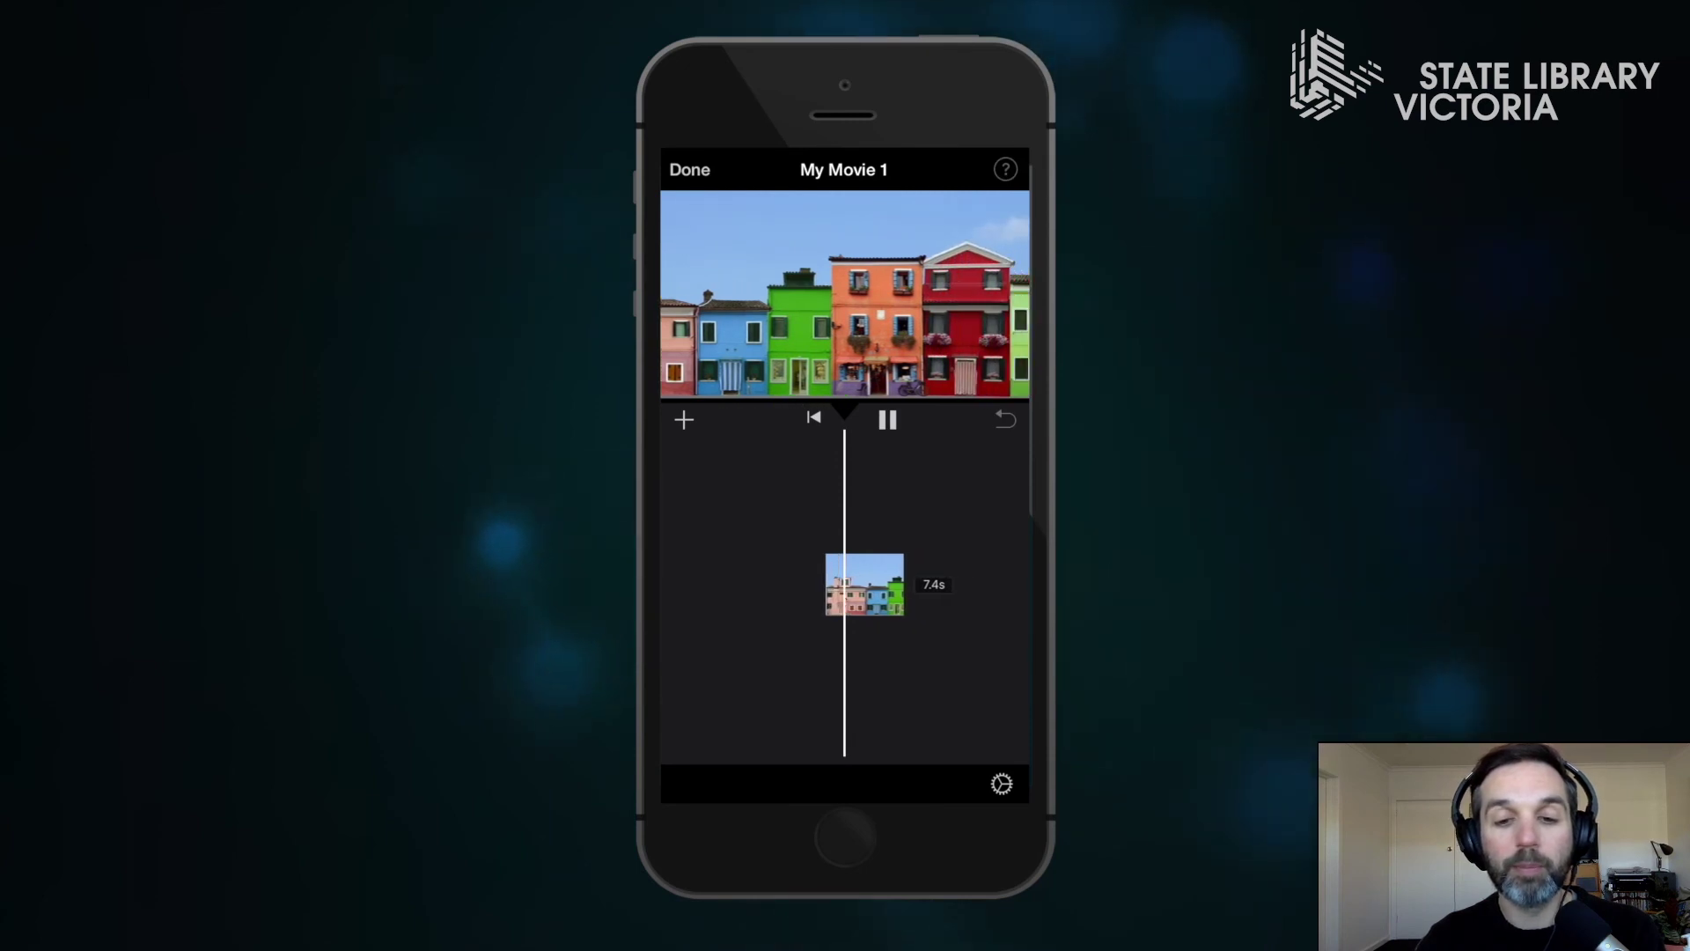
{"action": "left_click", "coordinate": [887, 419]}
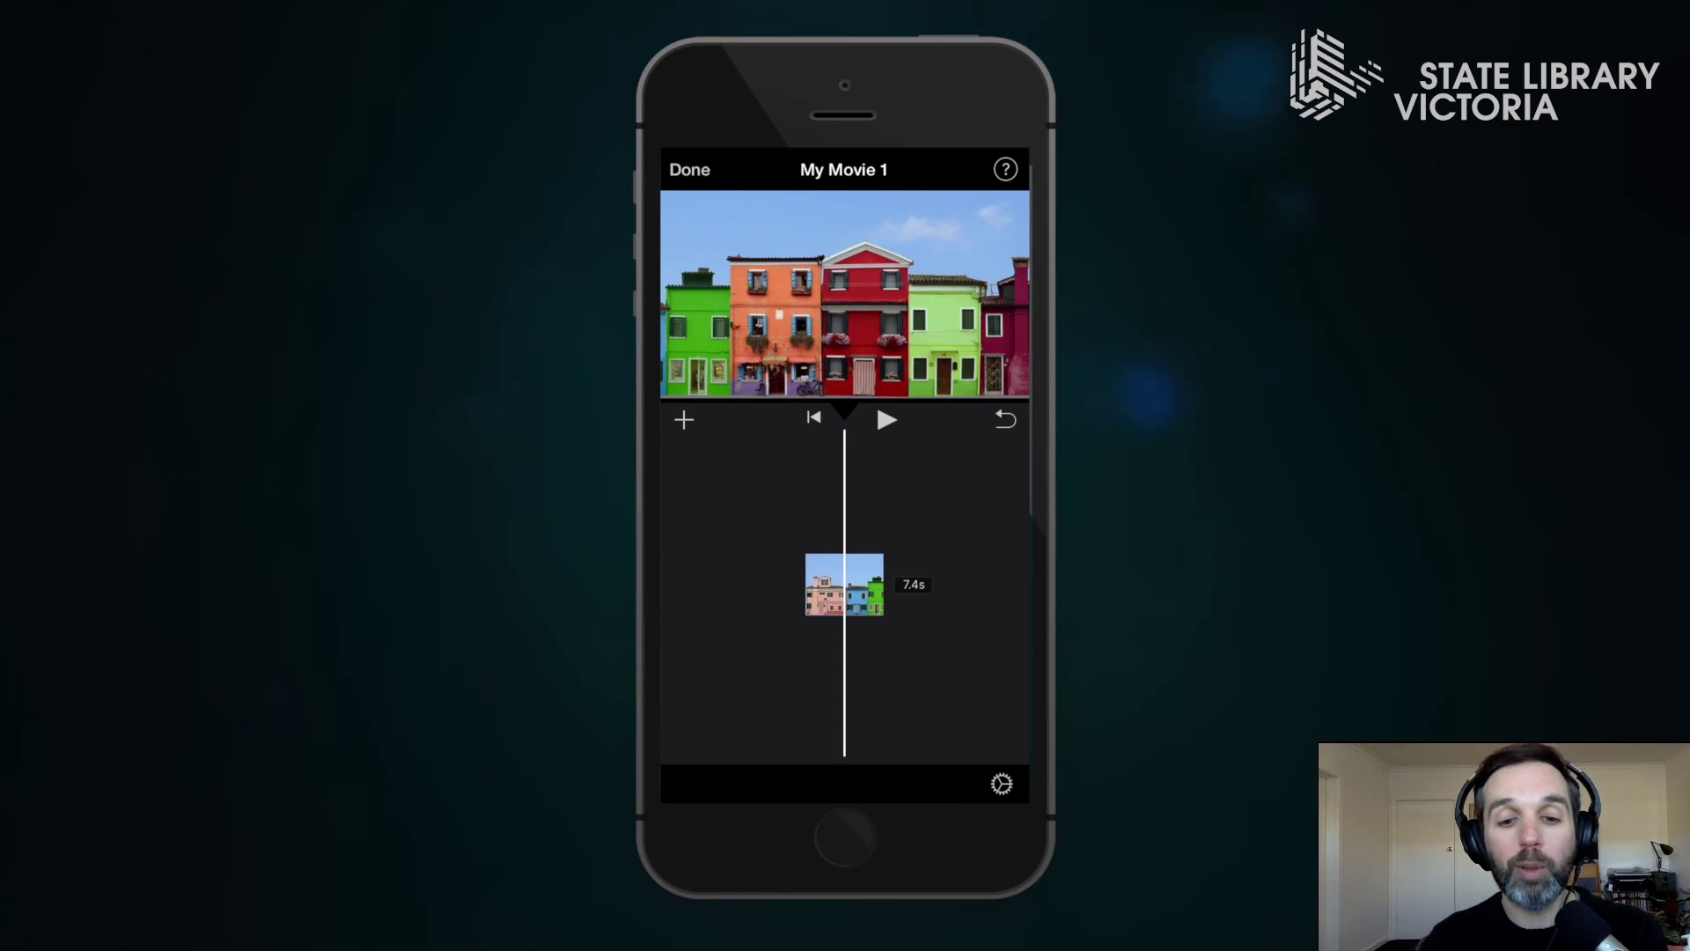
Step: Duplicate the houses clip so two copies sit back to back
{"action": "left_click", "coordinate": [832, 584]}
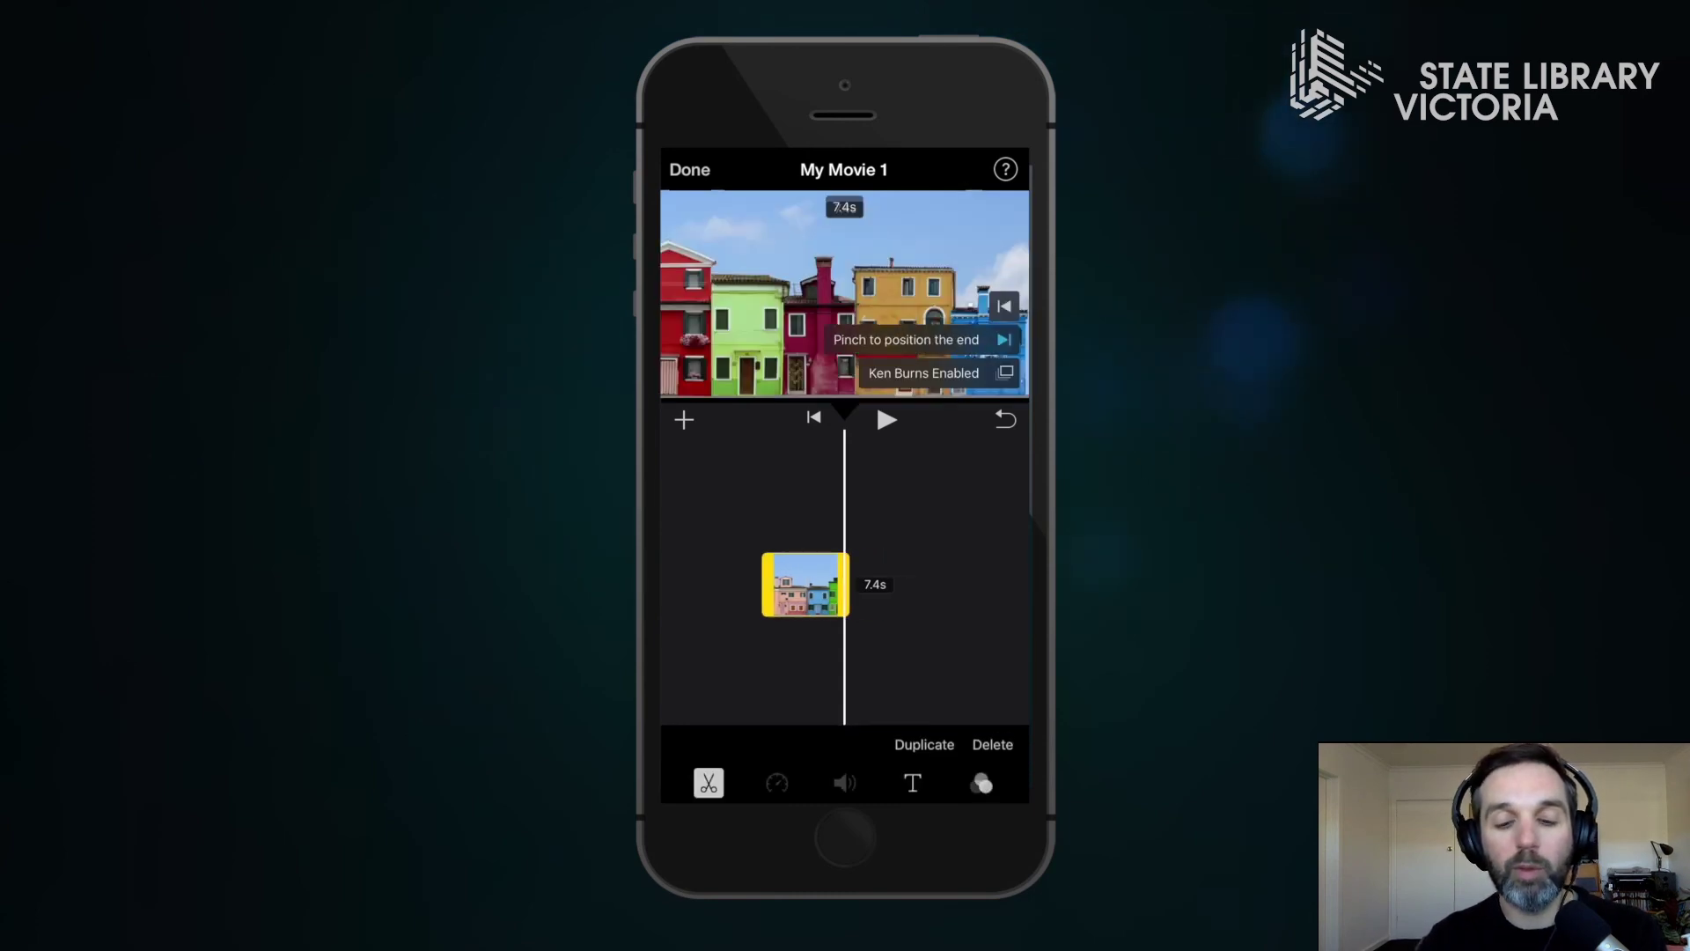
{"action": "left_click", "coordinate": [924, 743]}
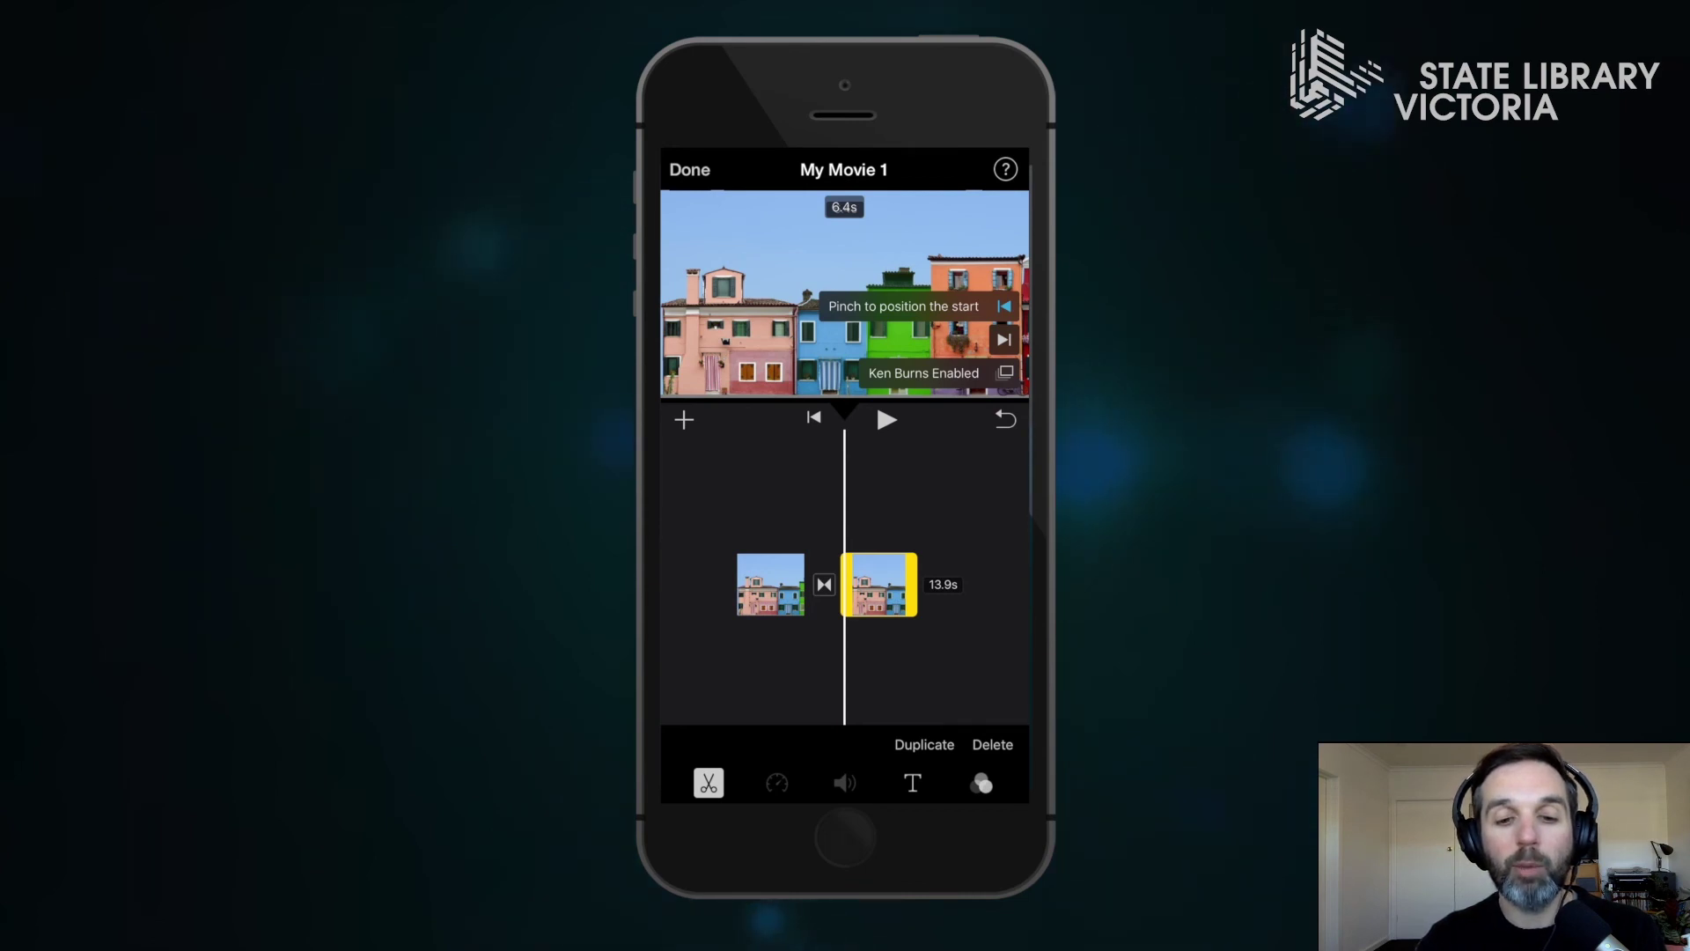
{"action": "scroll", "coordinate": [845, 584], "scroll_direction": "left", "scroll_amount": 2}
Step: Preview both clips and bring up the Dissolve transition between them
{"action": "left_click", "coordinate": [887, 420]}
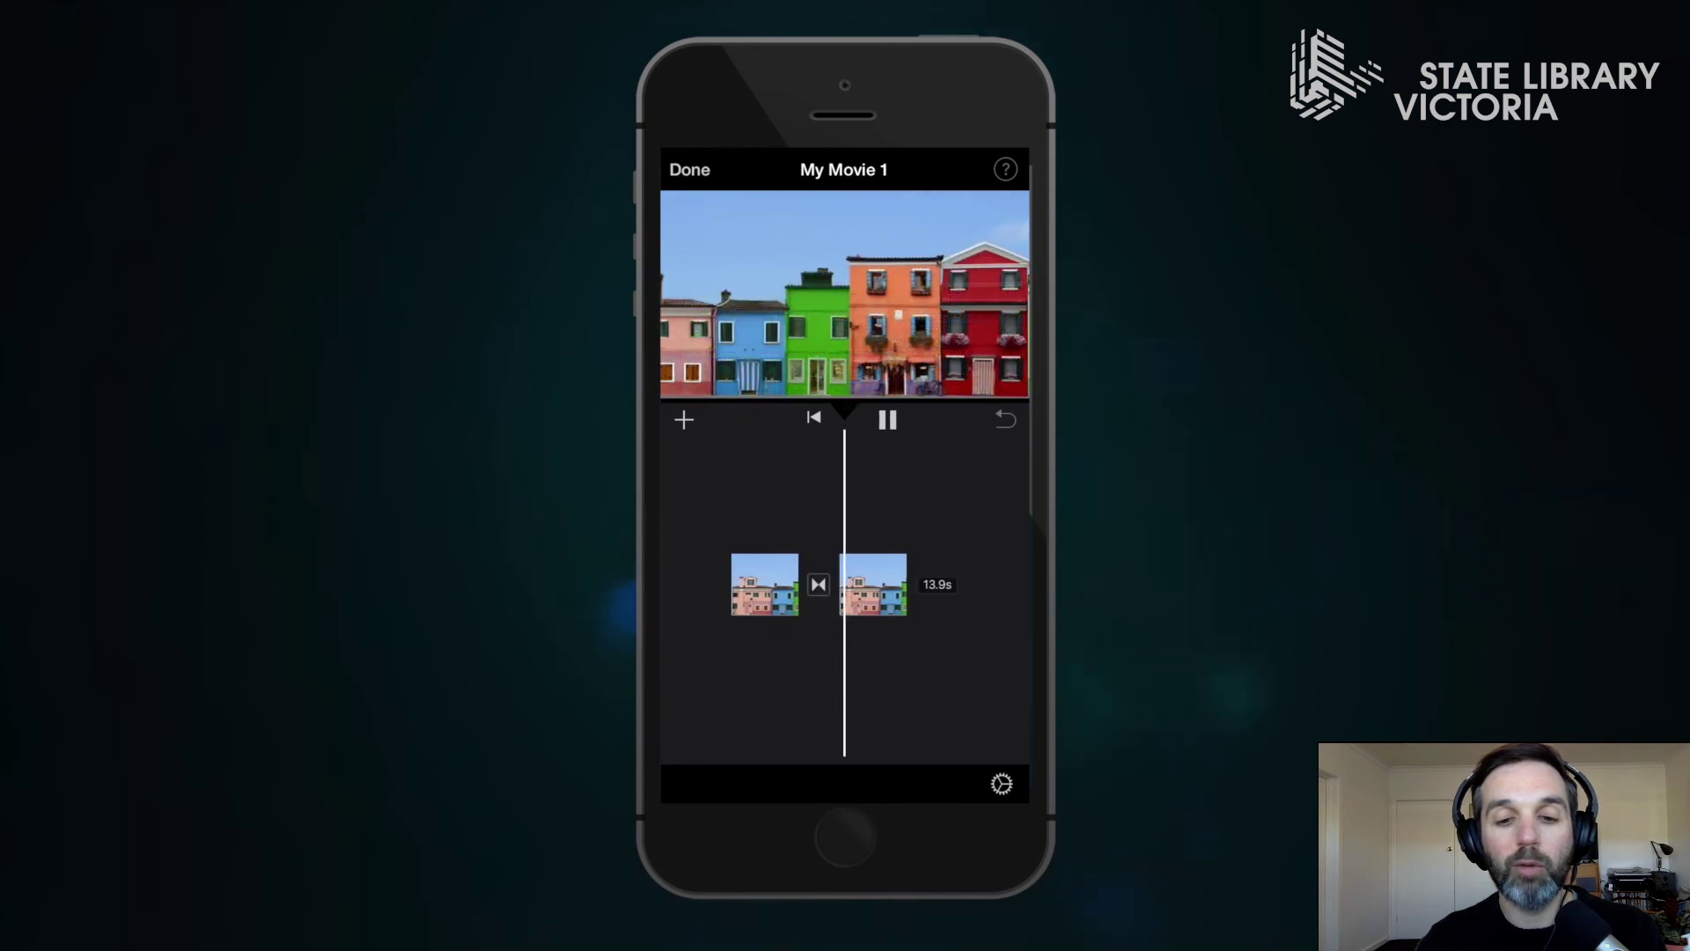
{"action": "left_click", "coordinate": [886, 420]}
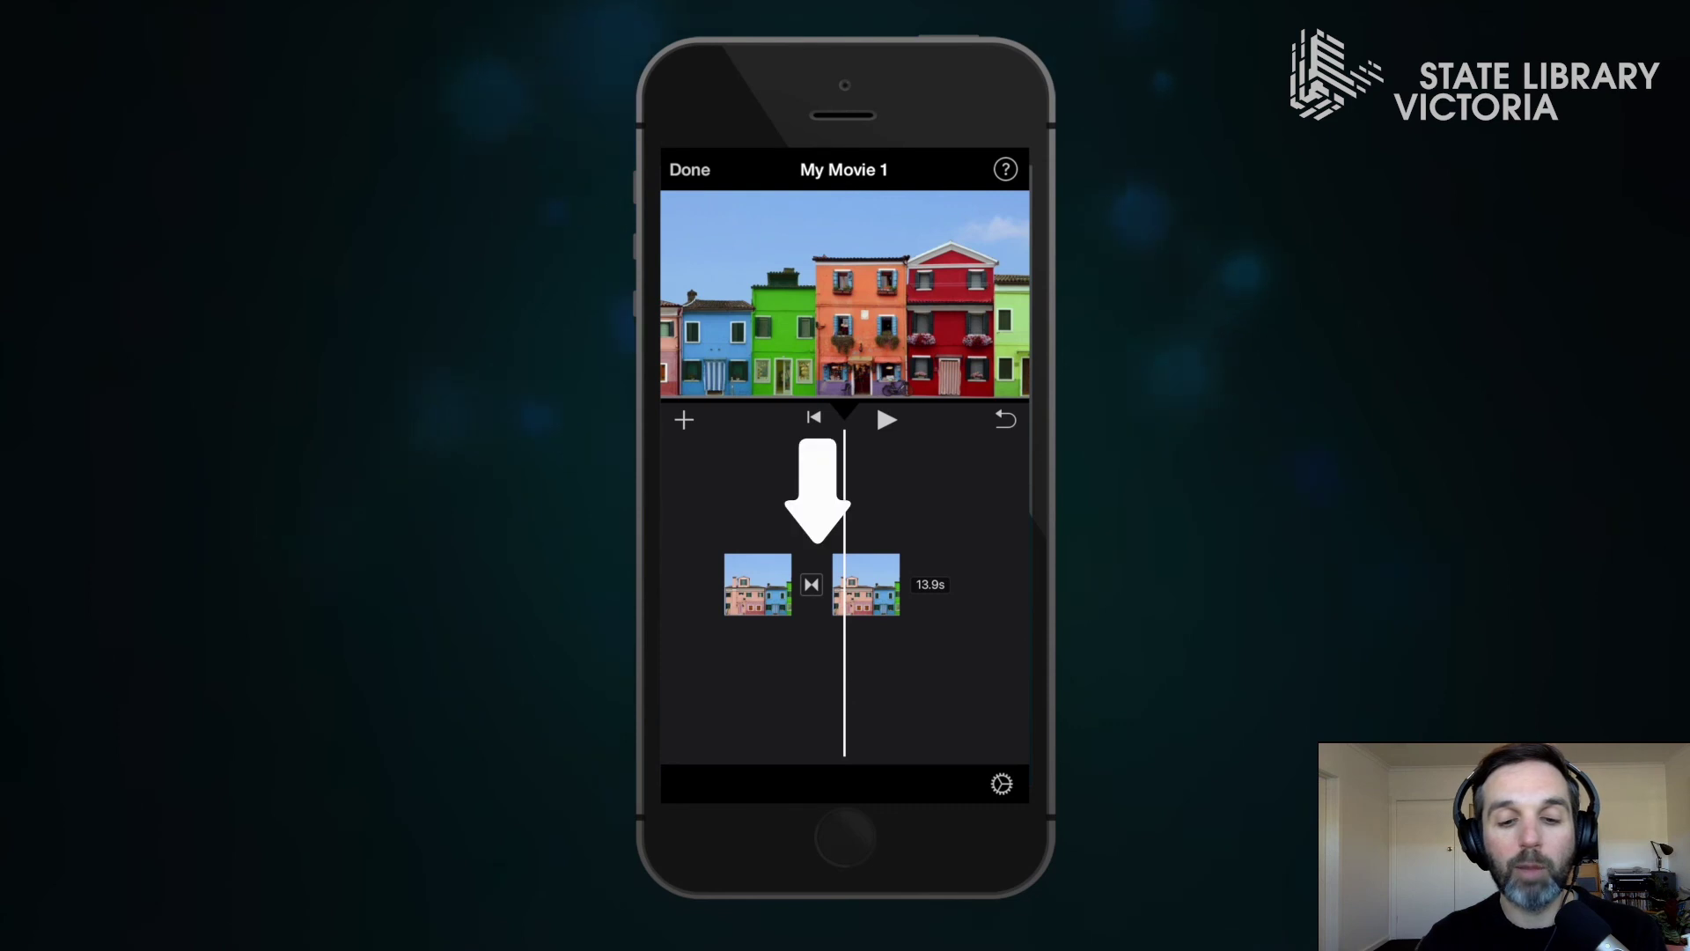
{"action": "left_click", "coordinate": [812, 585]}
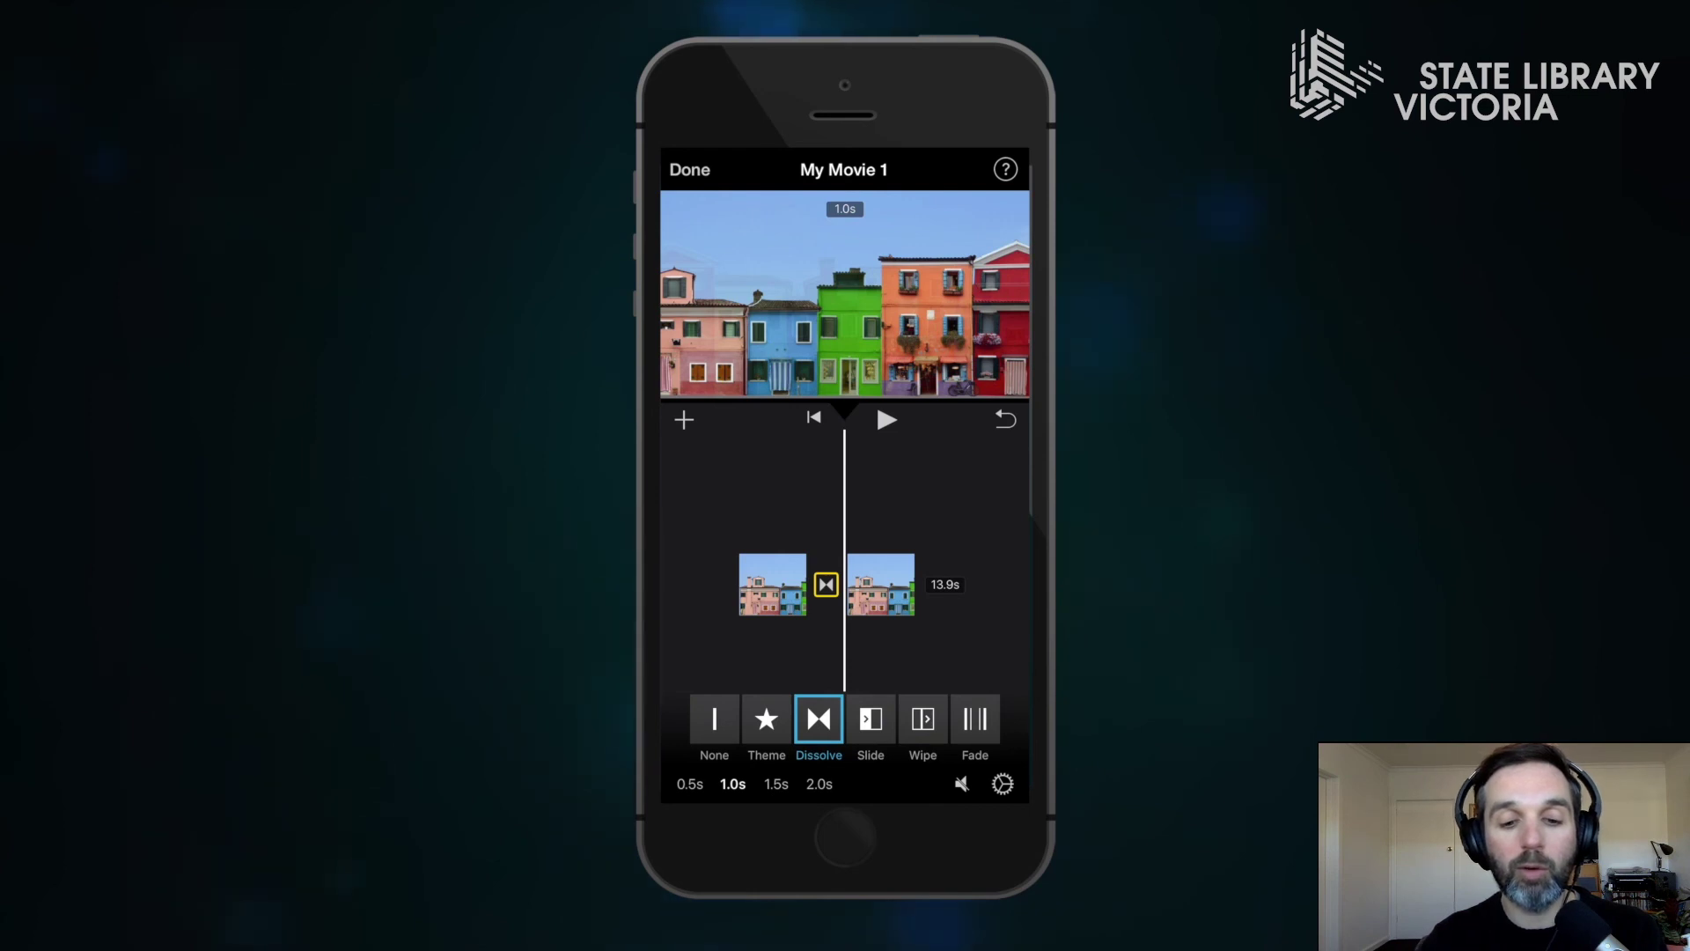
Step: Set the transition between the two clips to None and preview the movie
{"action": "left_click", "coordinate": [714, 719]}
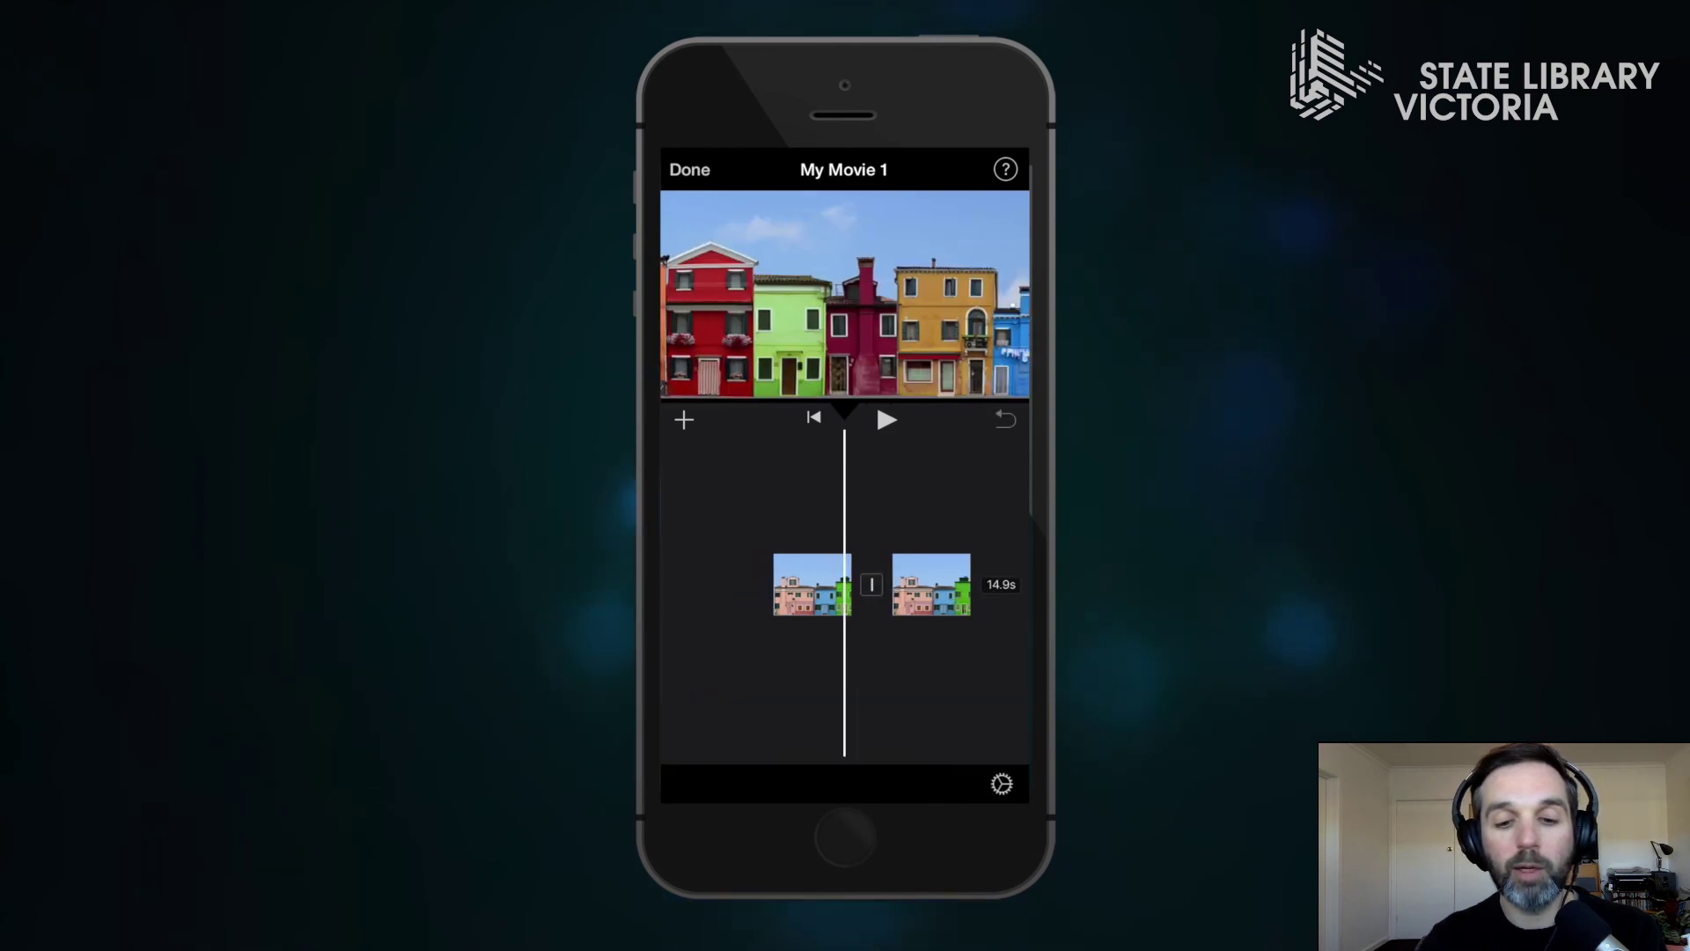
{"action": "left_click", "coordinate": [887, 419]}
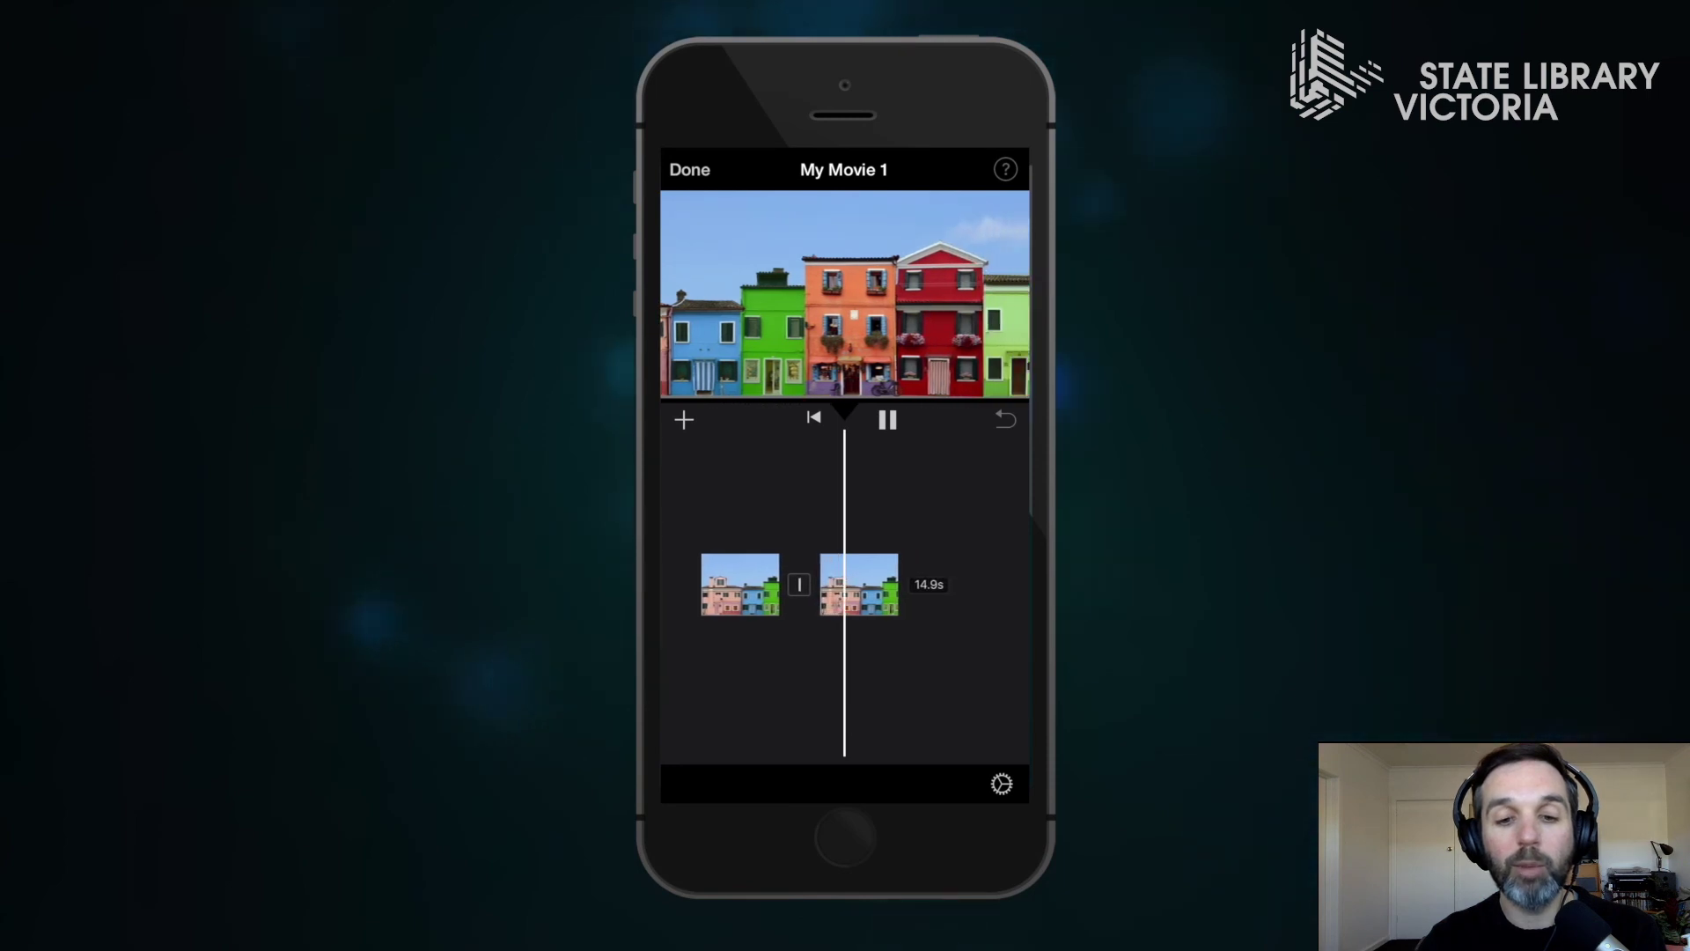
{"action": "left_click", "coordinate": [886, 420]}
Step: Finish editing and bring up the Share options for My Movie 1
{"action": "left_click", "coordinate": [855, 584]}
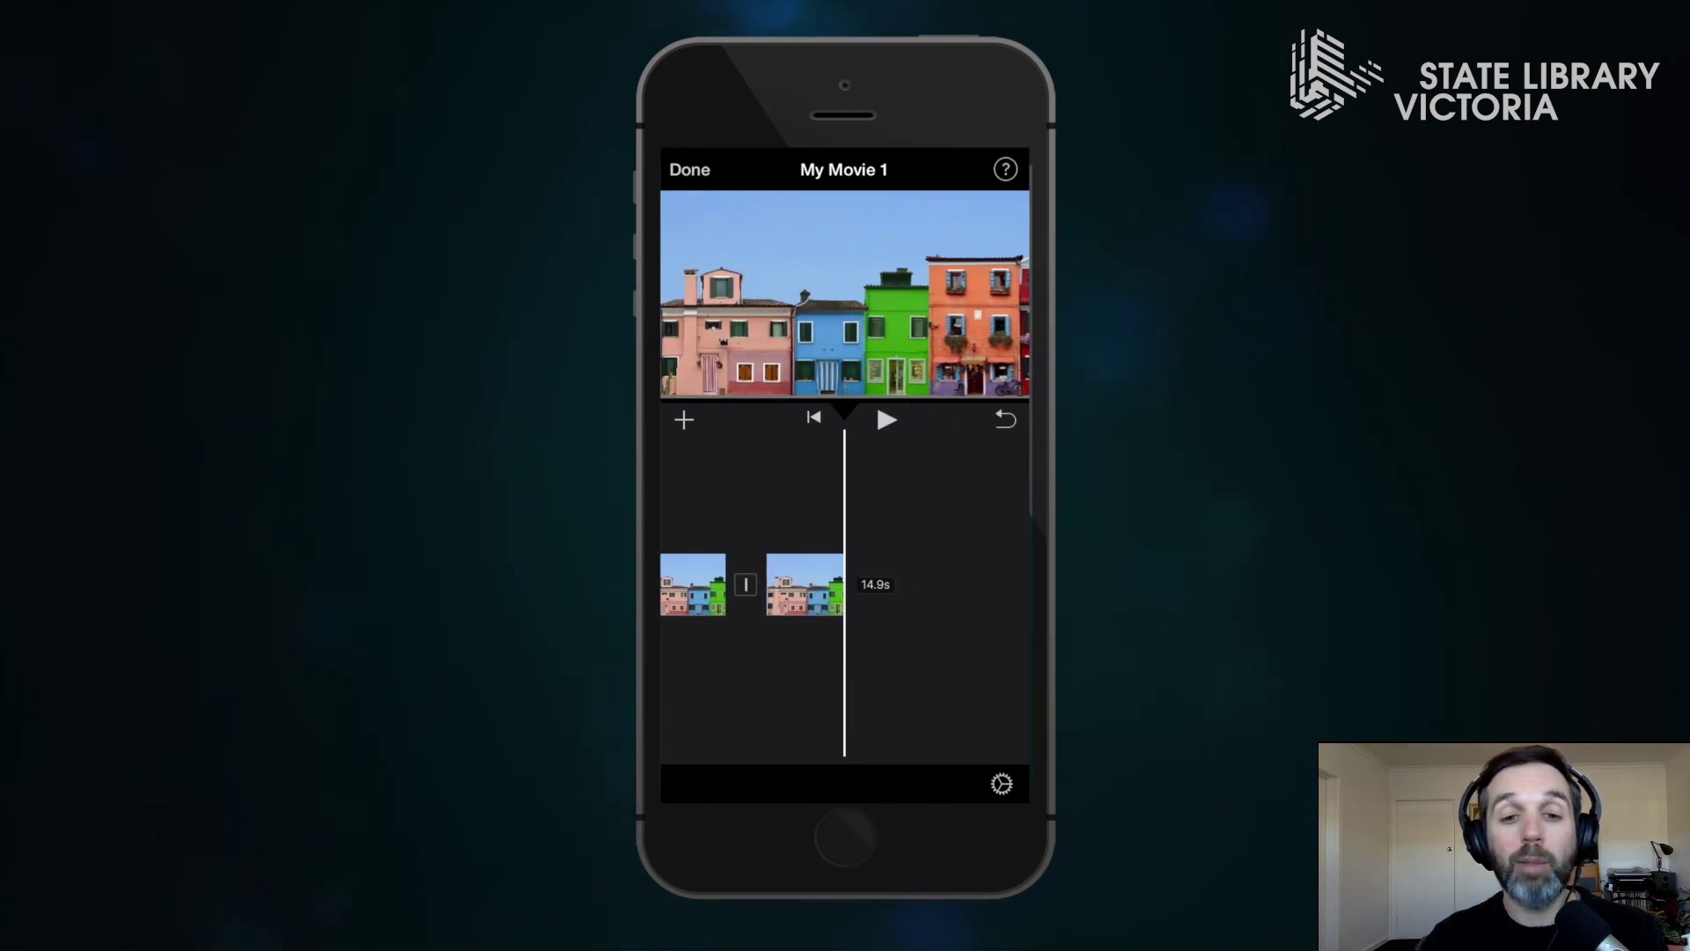
{"action": "left_click", "coordinate": [689, 169]}
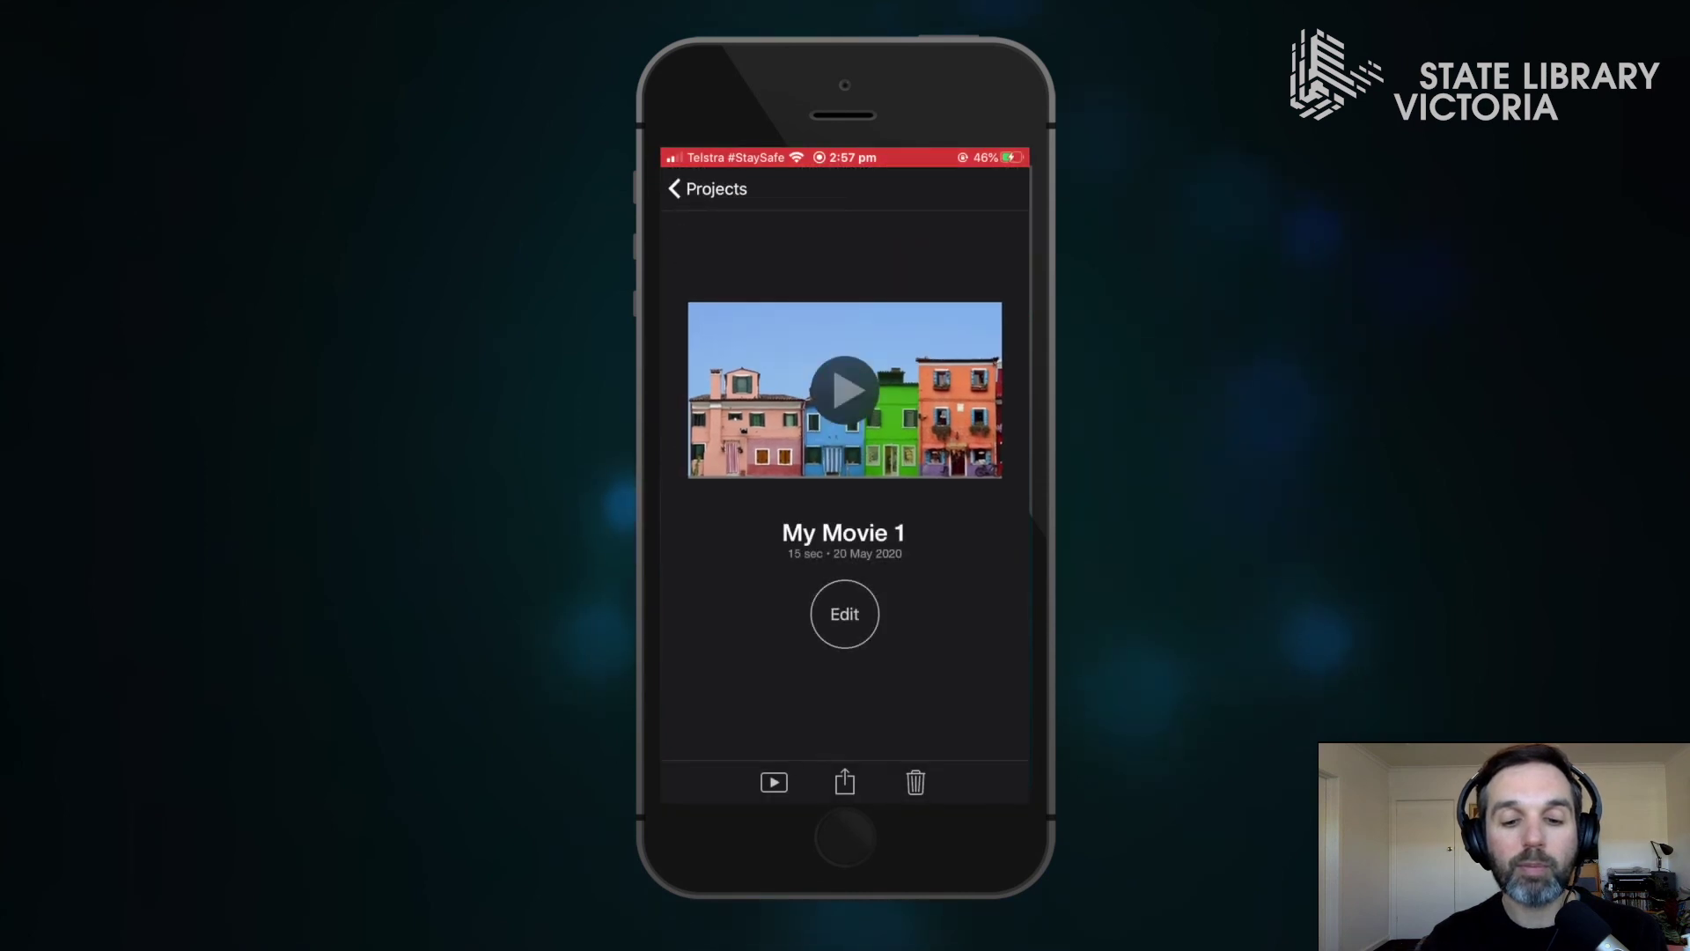
{"action": "left_click", "coordinate": [845, 781]}
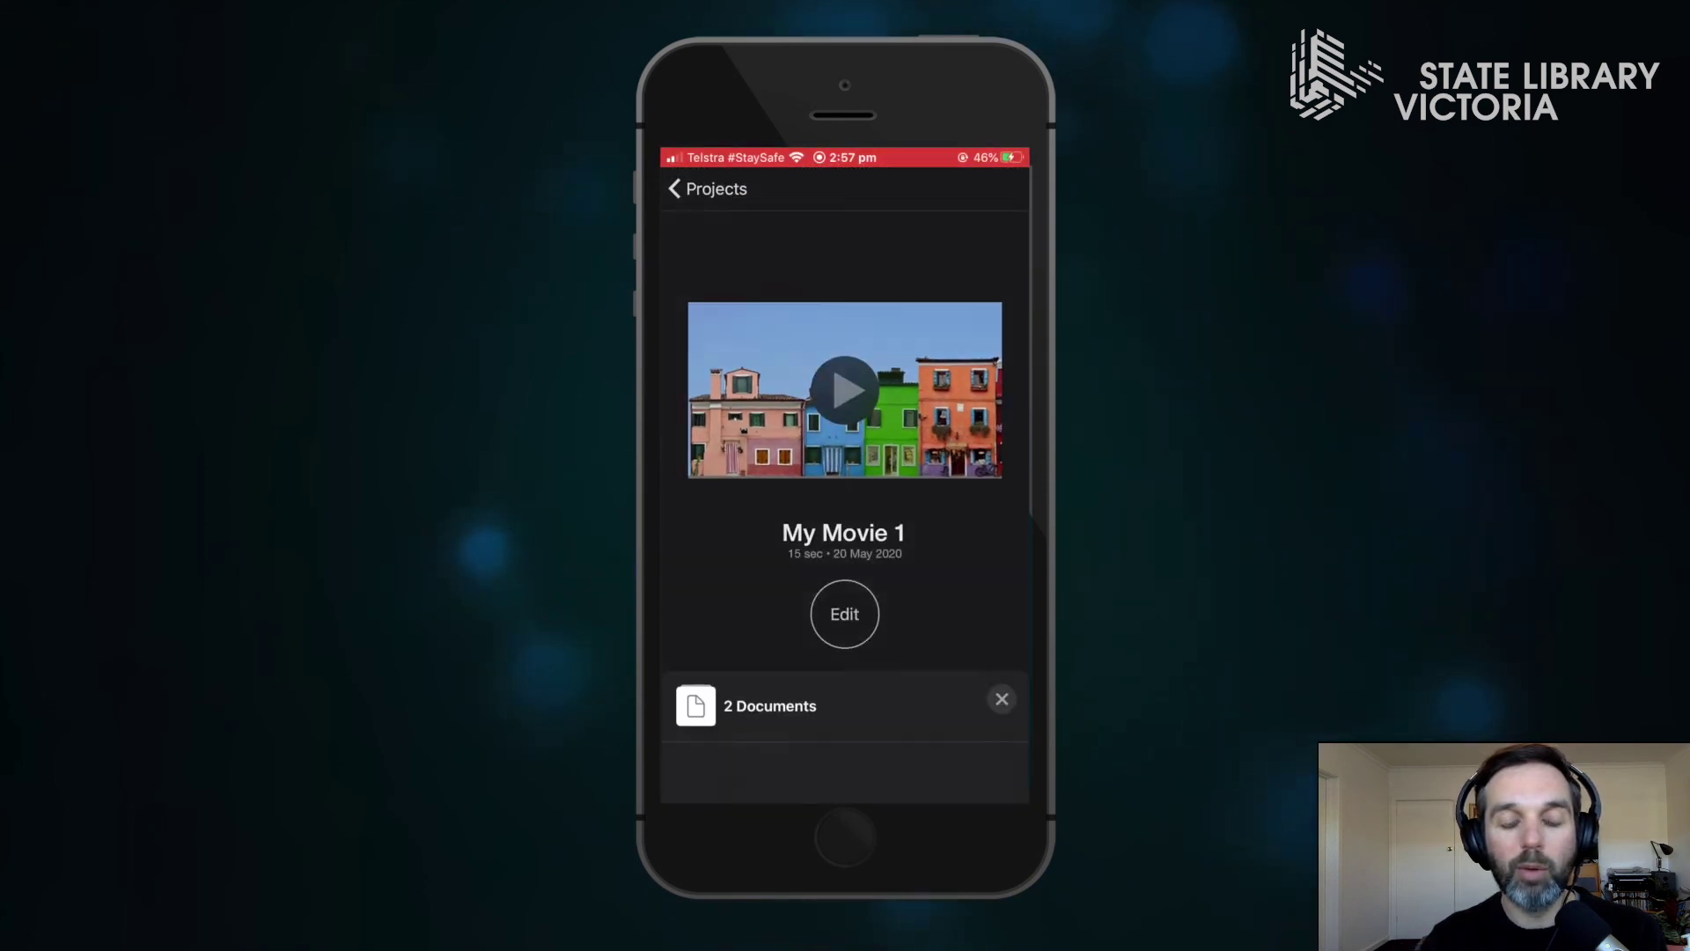